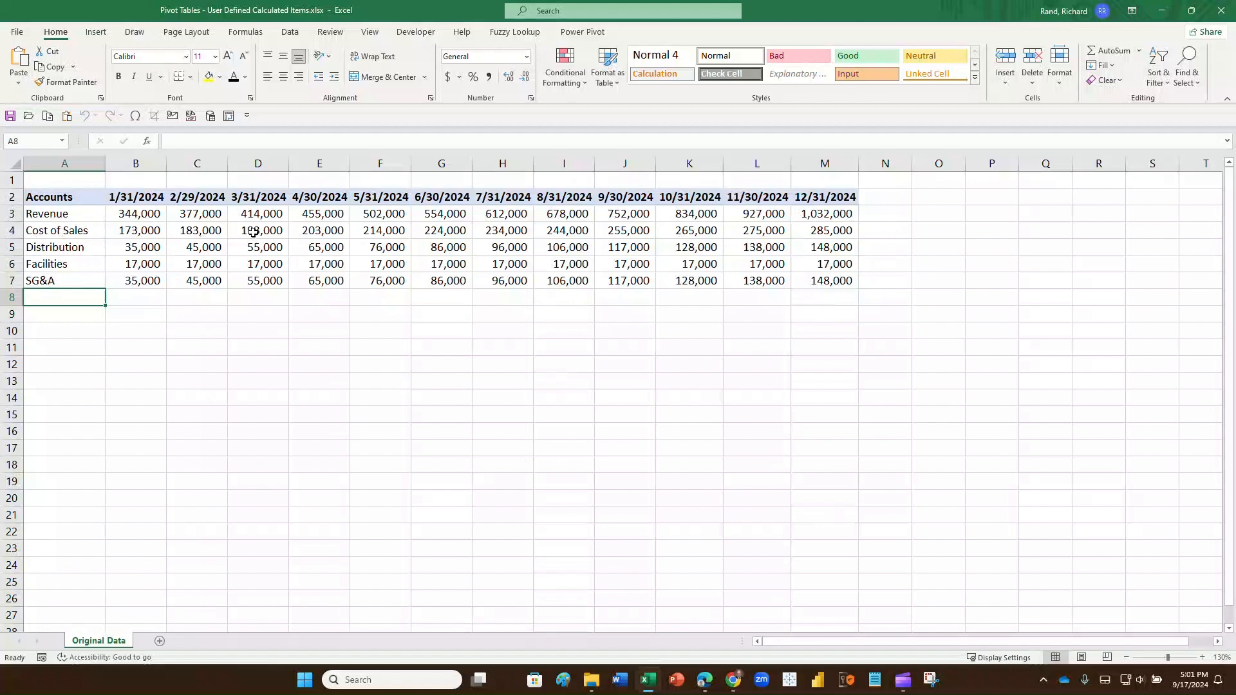
Create a PivotTable on a new worksheet from the Original Data range A2:M7.
{"action": "left_click", "coordinate": [211, 235]}
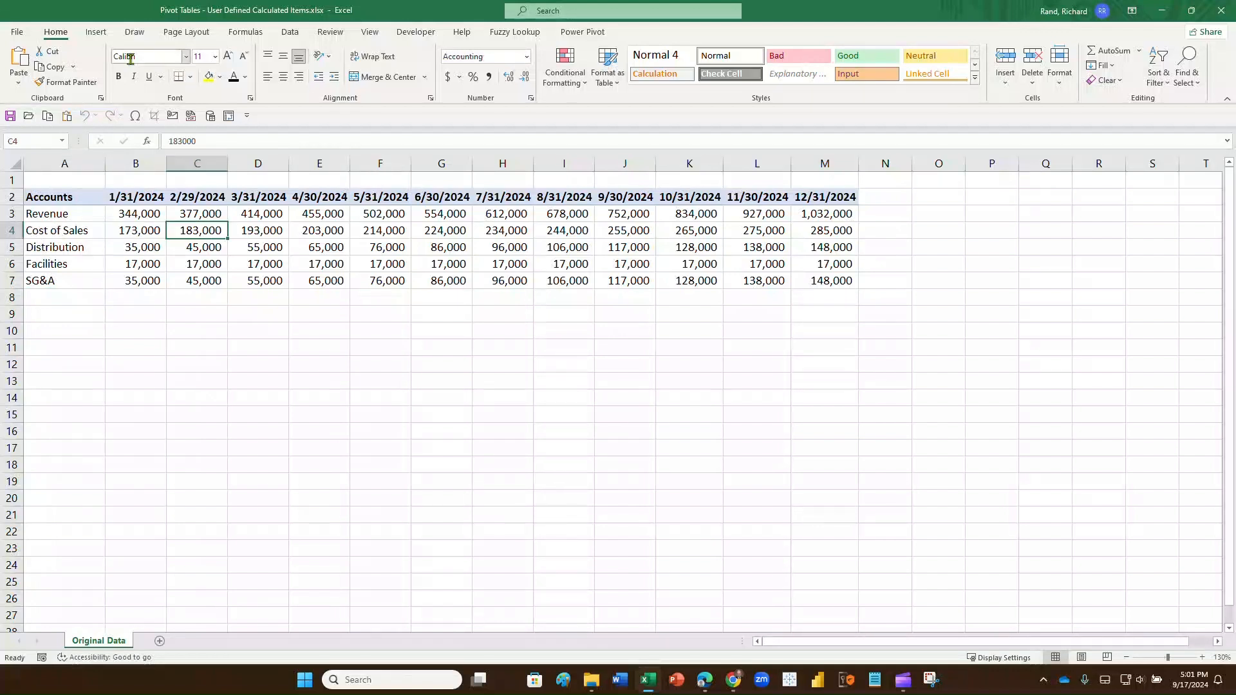
{"action": "left_click", "coordinate": [95, 32]}
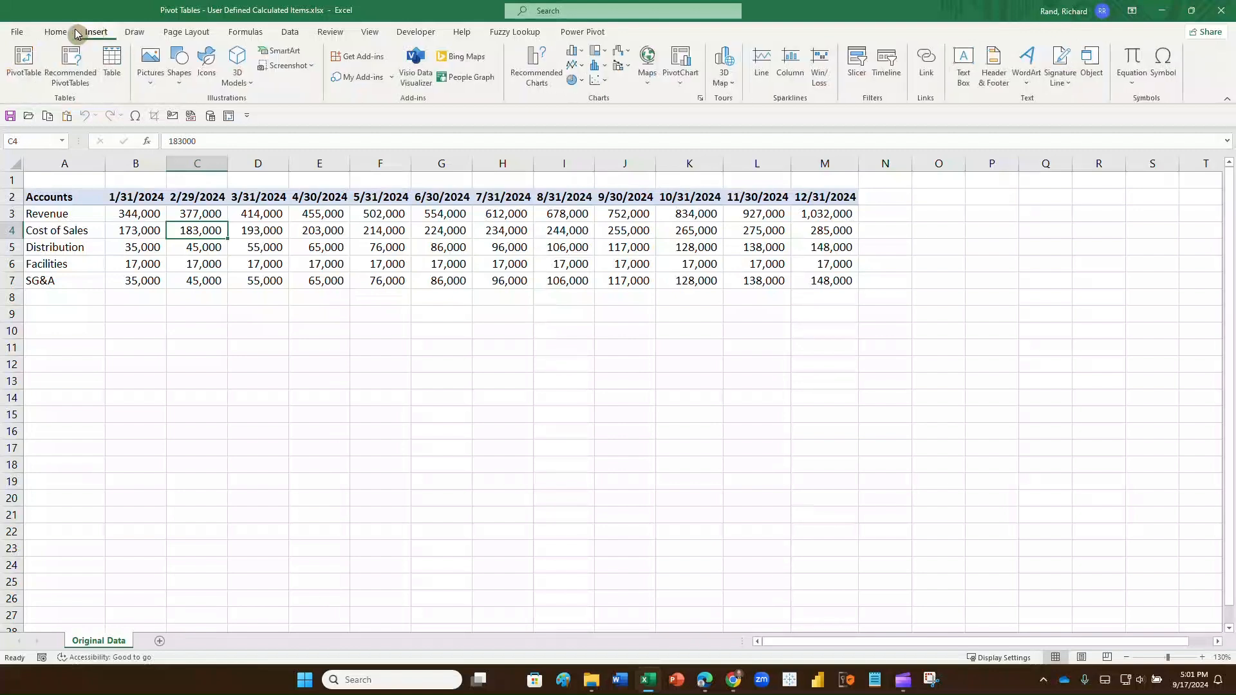
{"action": "left_click", "coordinate": [23, 64]}
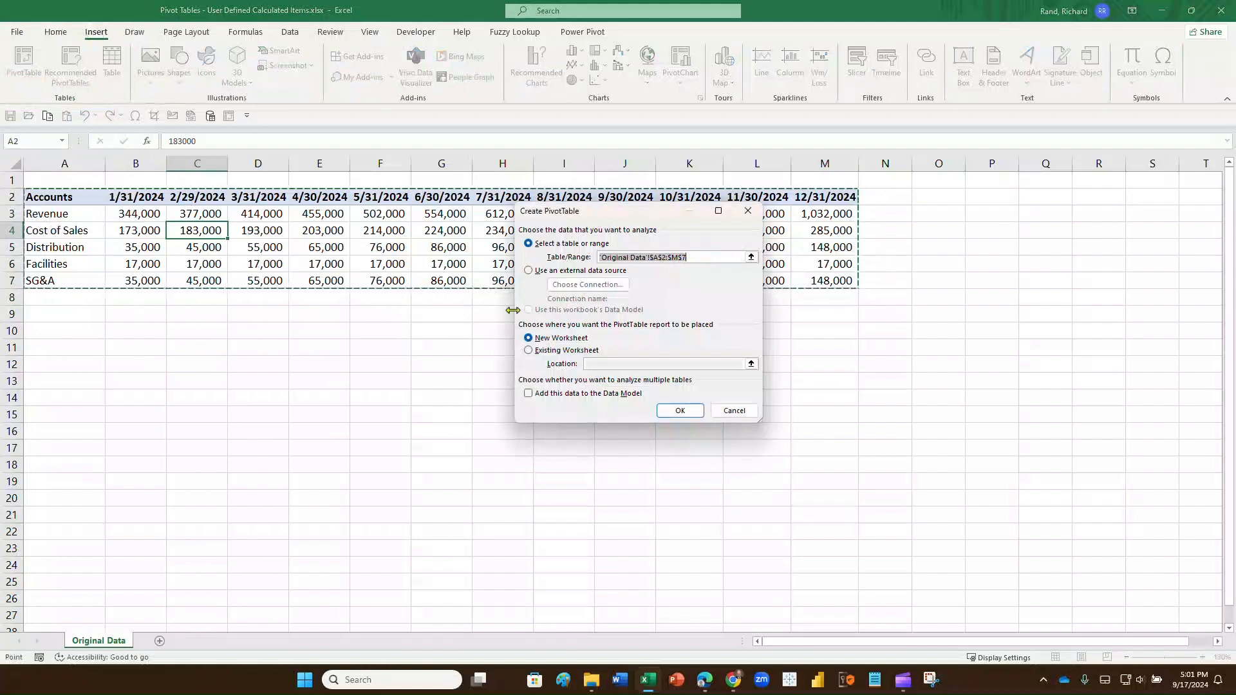
{"action": "left_click", "coordinate": [669, 408]}
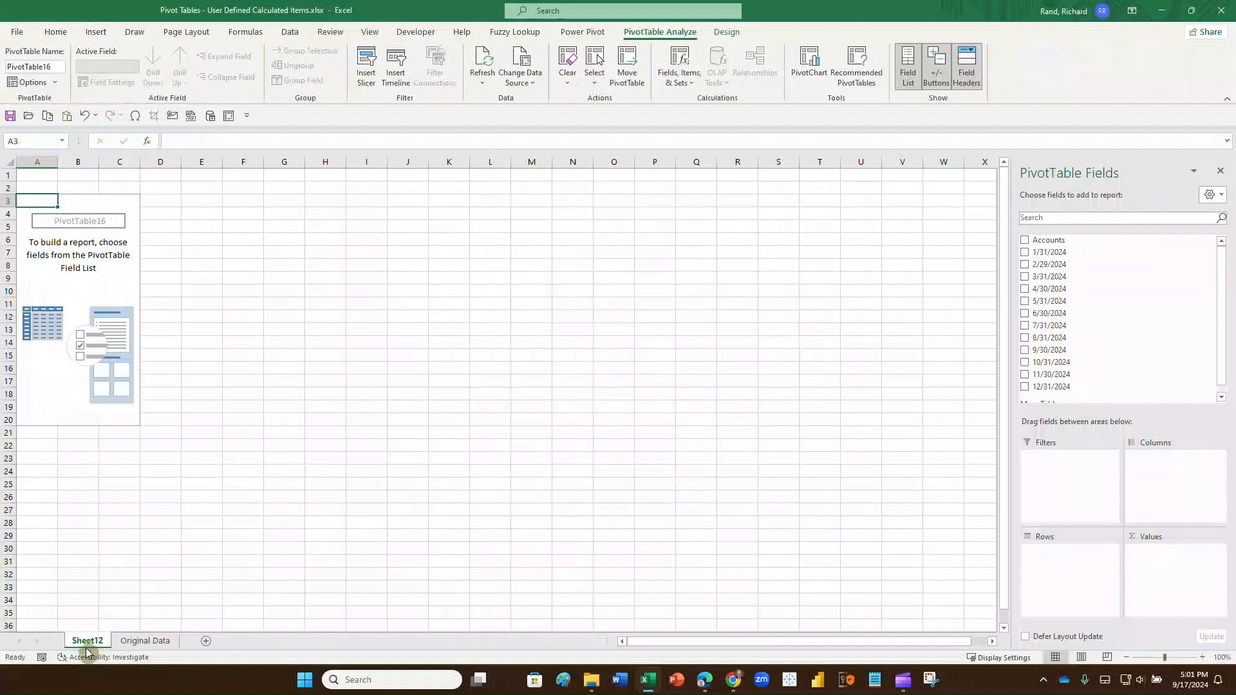
Rename the new PivotTable worksheet as Pivot Table.
{"action": "right_click", "coordinate": [87, 643]}
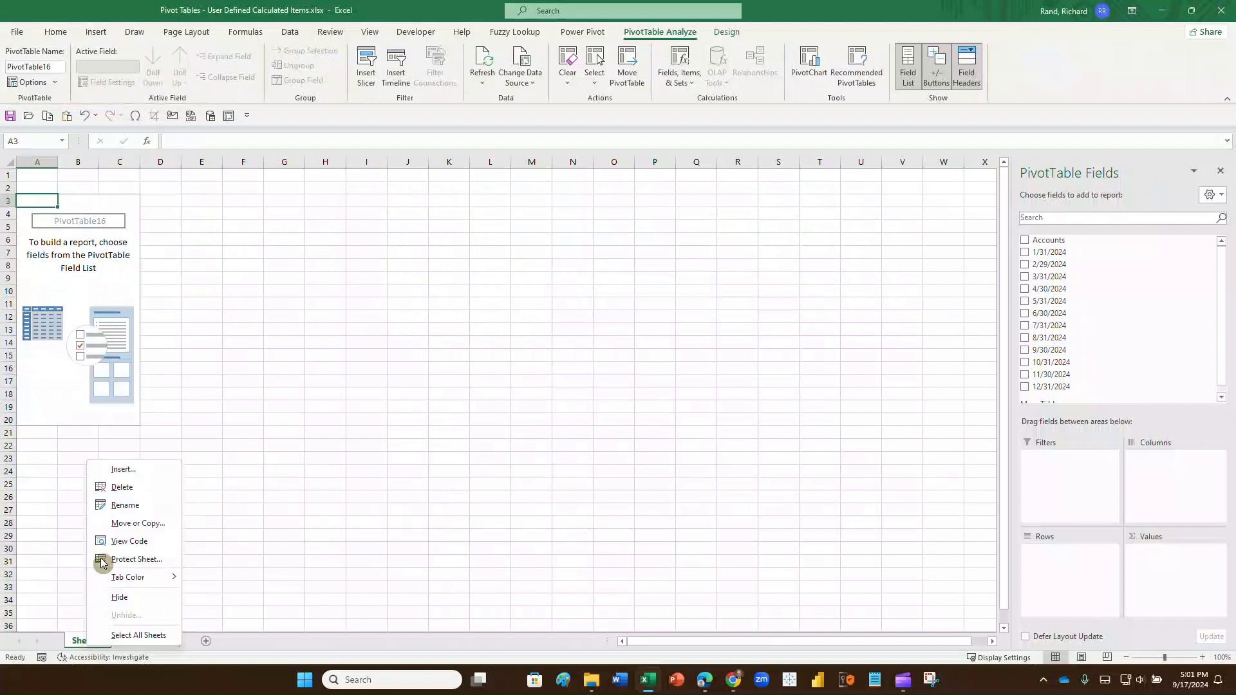
{"action": "left_click", "coordinate": [112, 507]}
{"action": "type", "text": "P"}
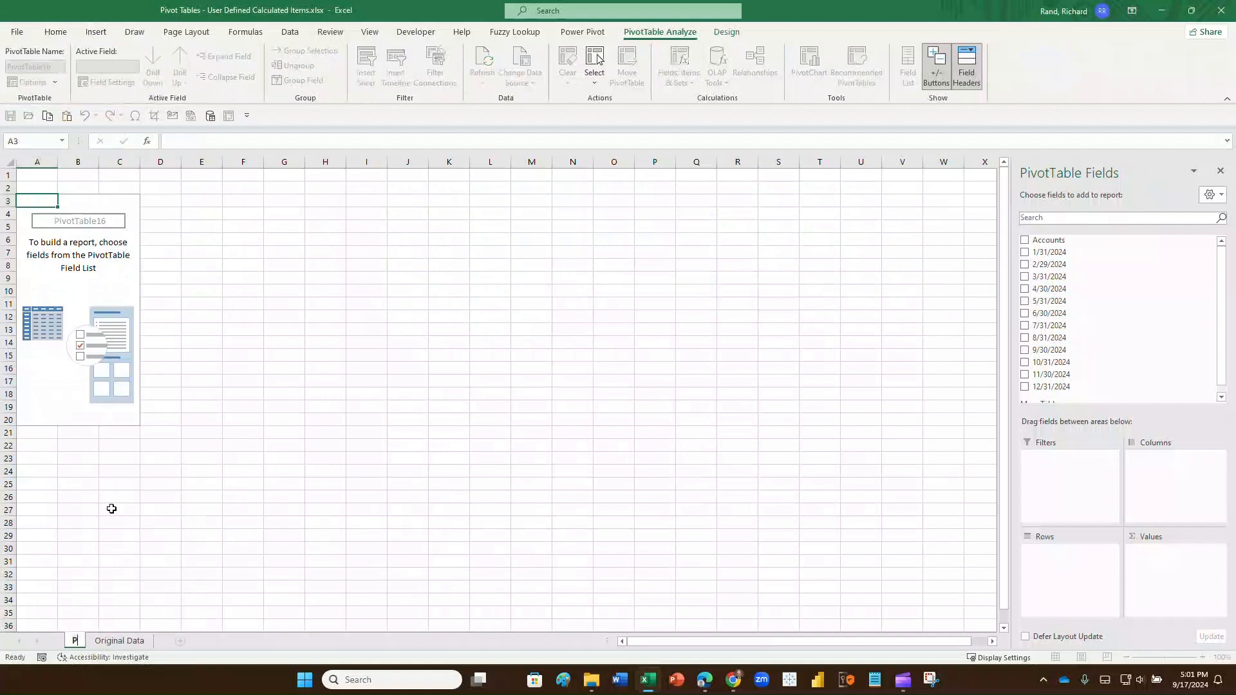
{"action": "type", "text": "ivot Table"}
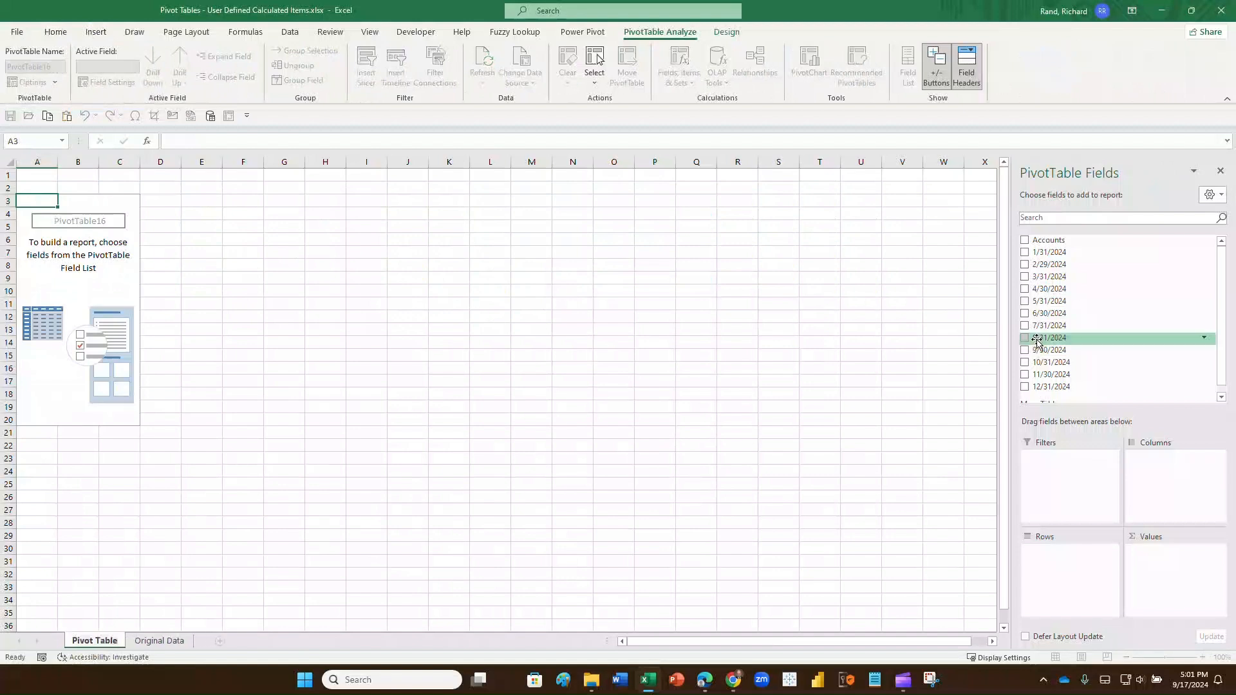
Add Accounts as pivot table rows and 1/31/2024, 2/29/2024 and 3/31/2024 as summed values.
{"action": "left_click", "coordinate": [1025, 242]}
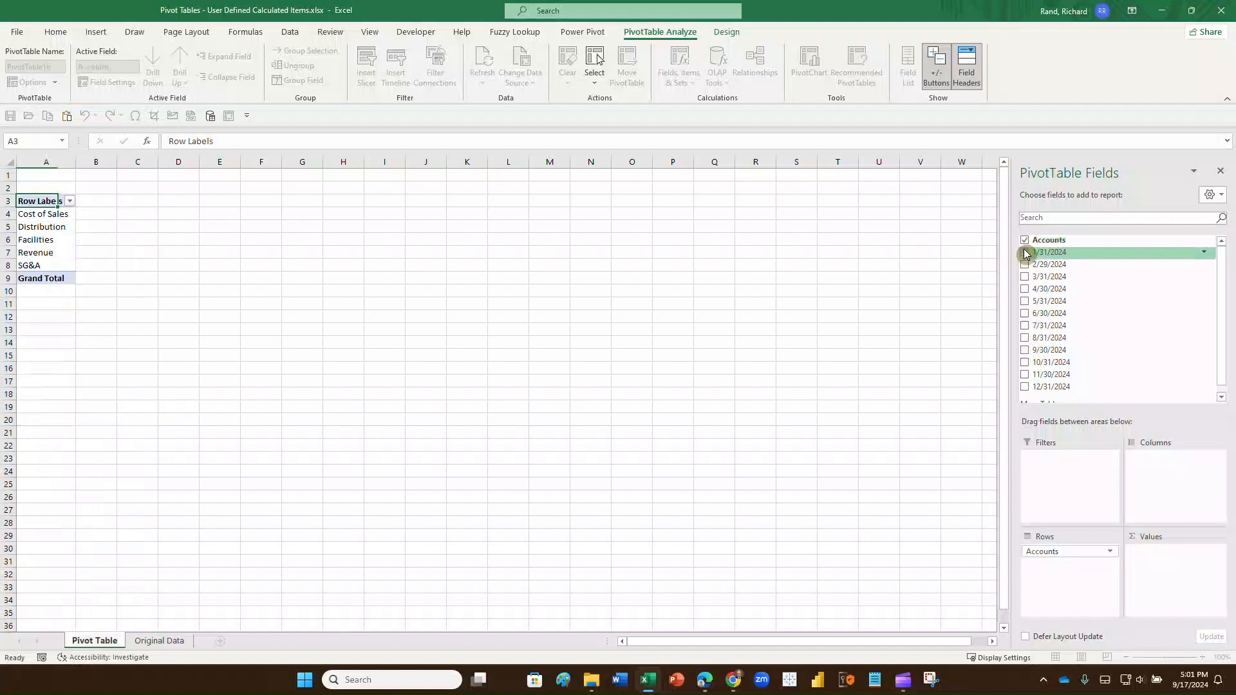
{"action": "left_click", "coordinate": [1024, 252]}
{"action": "left_click", "coordinate": [1024, 264]}
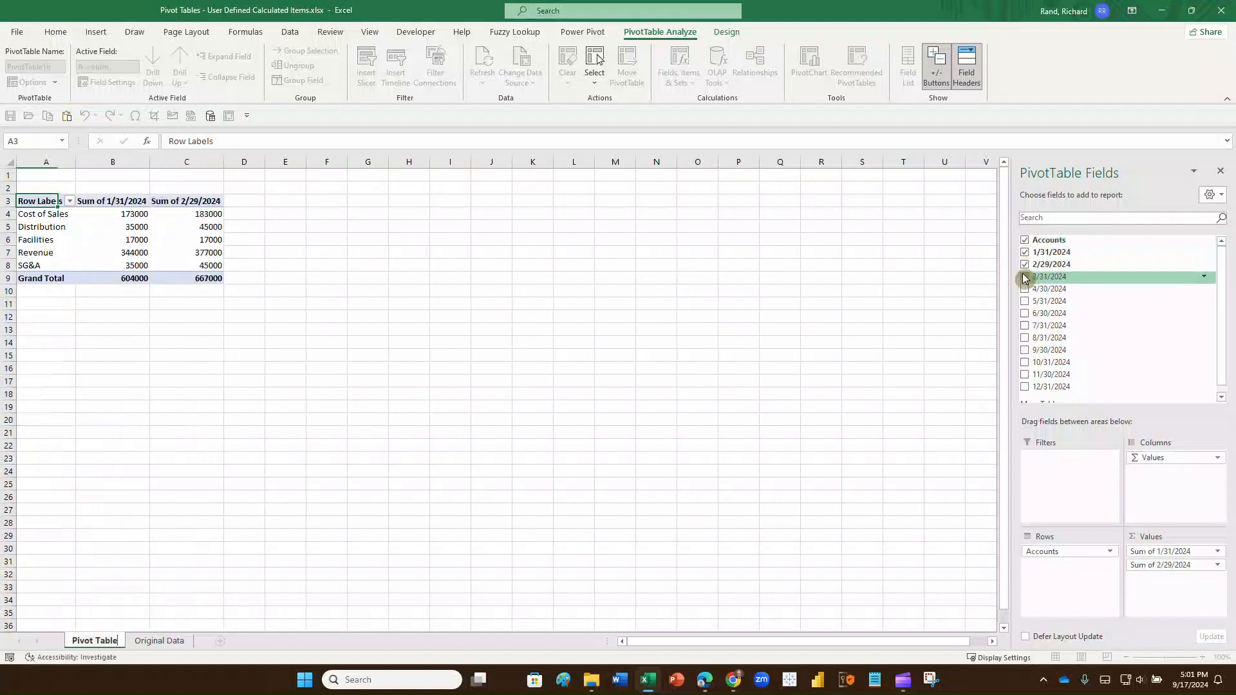
{"action": "left_click", "coordinate": [1025, 276]}
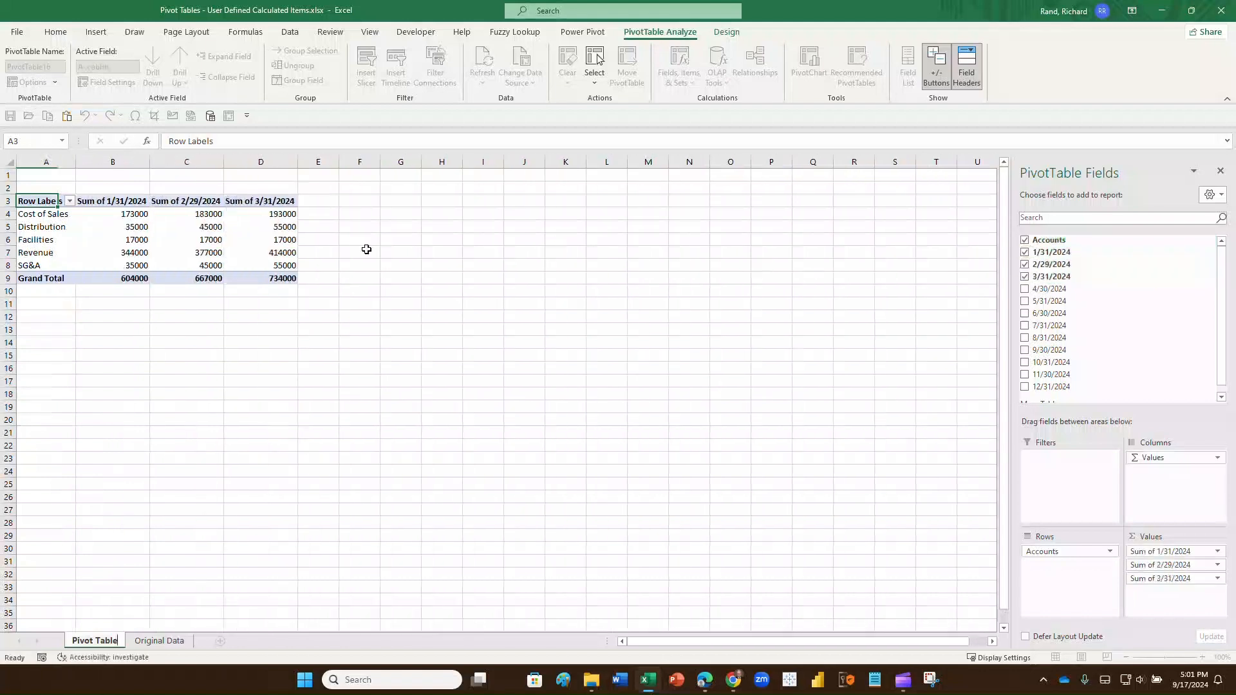
Move the Revenue row above Cost of Sales in the pivot table.
{"action": "left_click", "coordinate": [665, 485]}
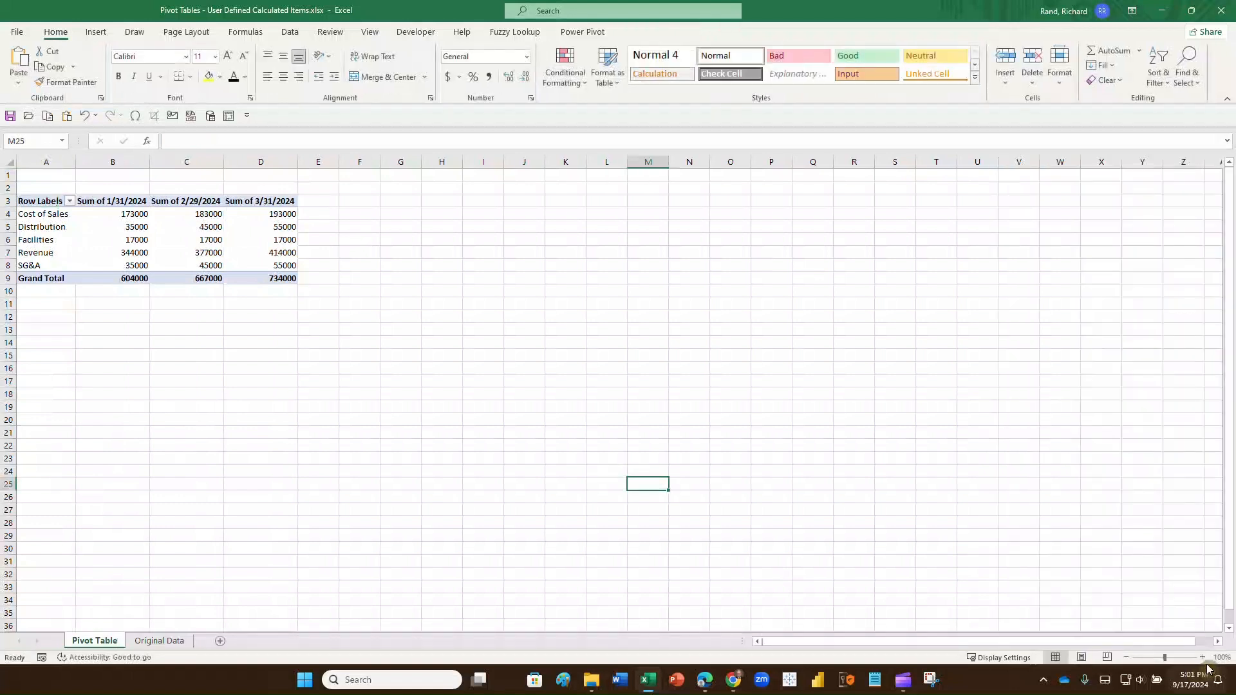
{"action": "left_click", "coordinate": [1202, 657]}
{"action": "left_click", "coordinate": [1202, 657]}
{"action": "left_click", "coordinate": [1201, 657]}
{"action": "left_click", "coordinate": [1202, 657]}
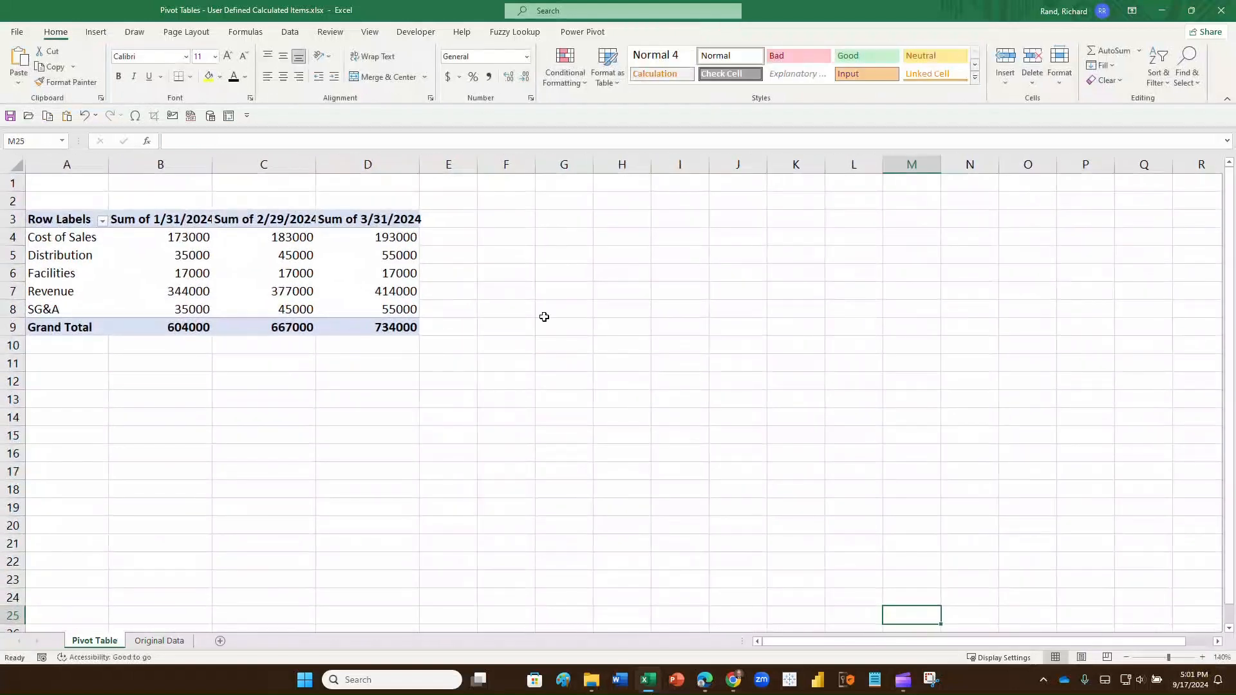
{"action": "left_click", "coordinate": [500, 299]}
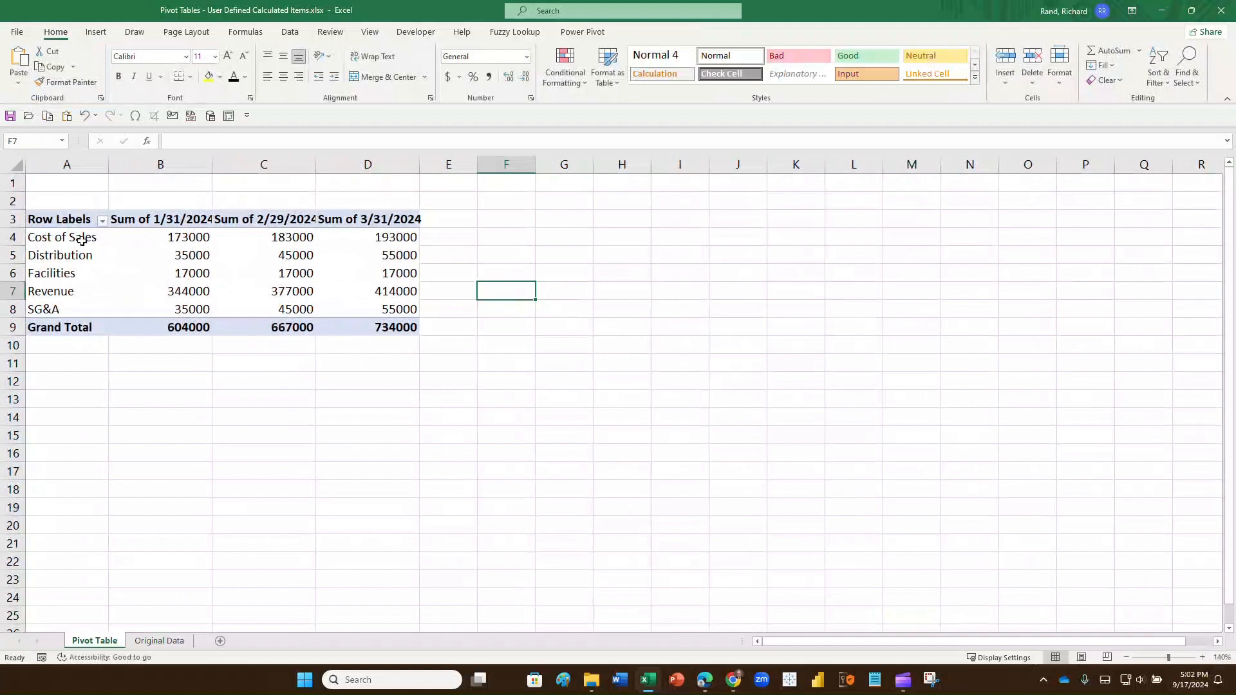
{"action": "left_click", "coordinate": [48, 296]}
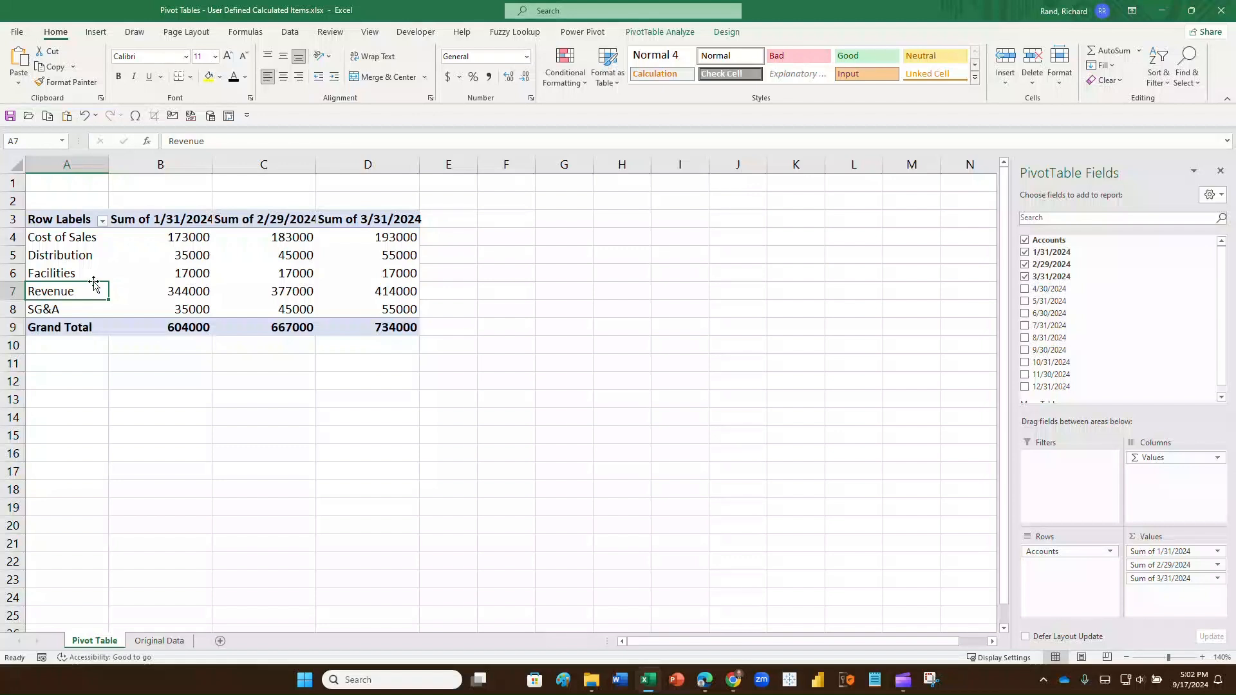
{"action": "left_click_drag", "start_coordinate": [94, 284], "coordinate": [98, 230]}
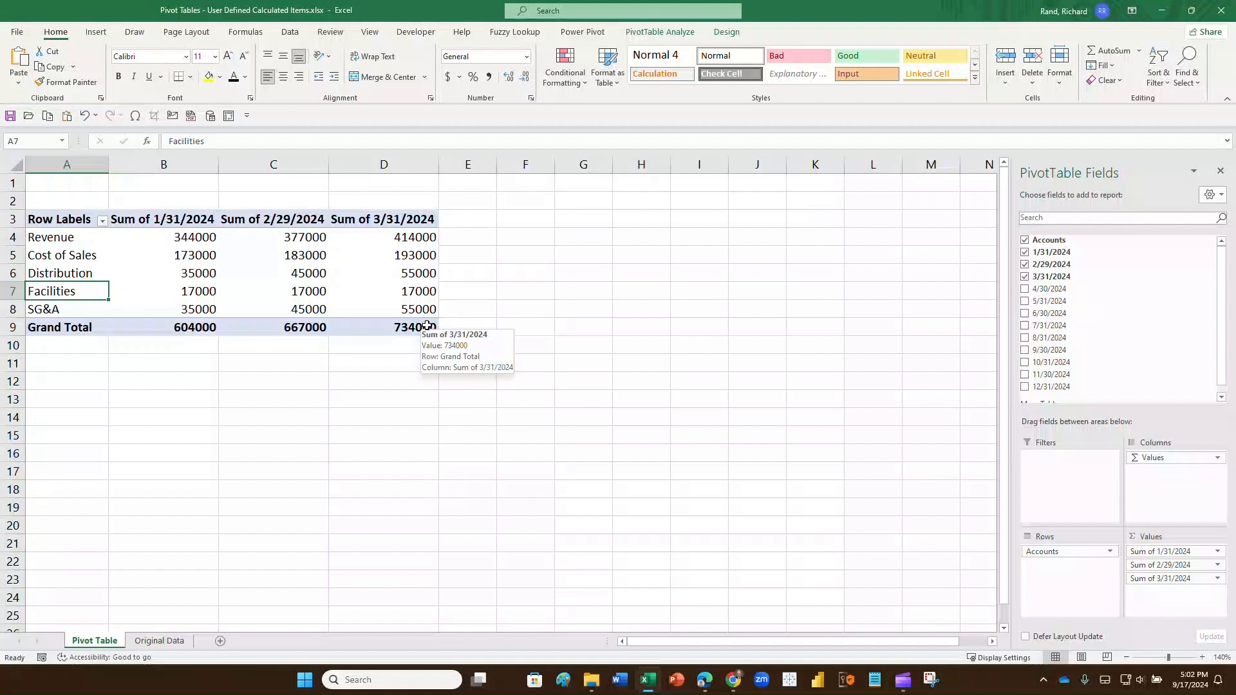
Turn off the pivot table's grand totals for rows and columns.
{"action": "left_click", "coordinate": [366, 327]}
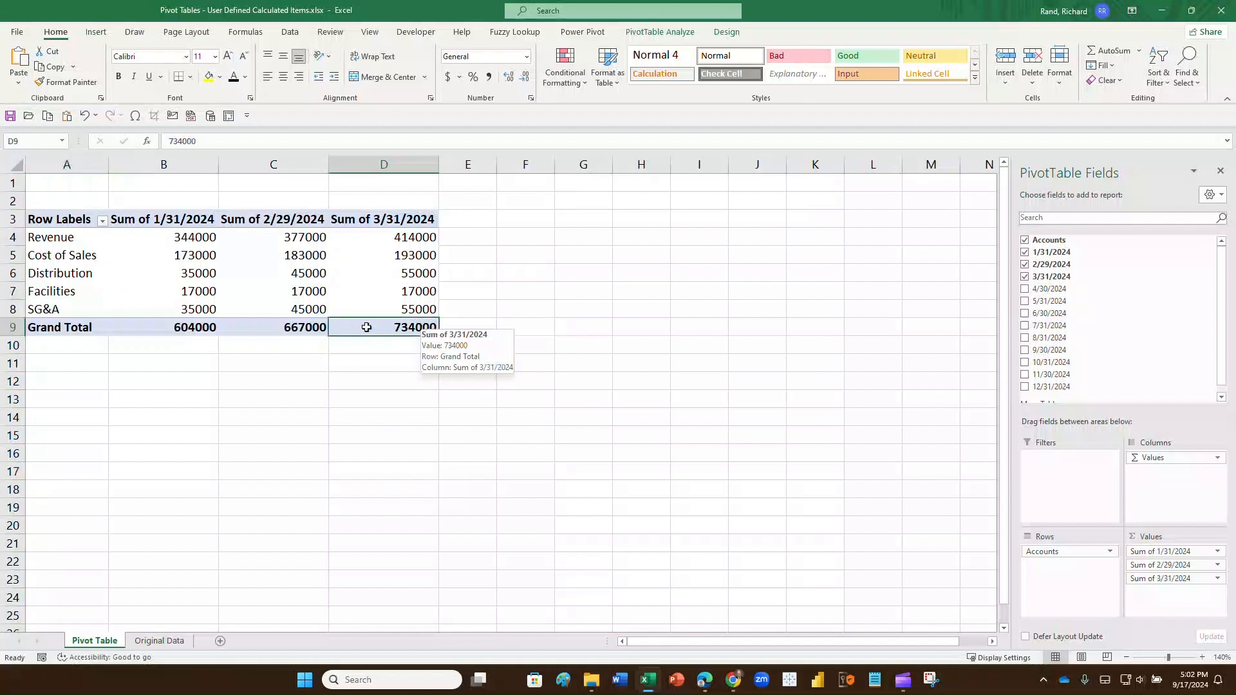
{"action": "key", "text": "super+plus"}
{"action": "left_click", "coordinate": [722, 34]}
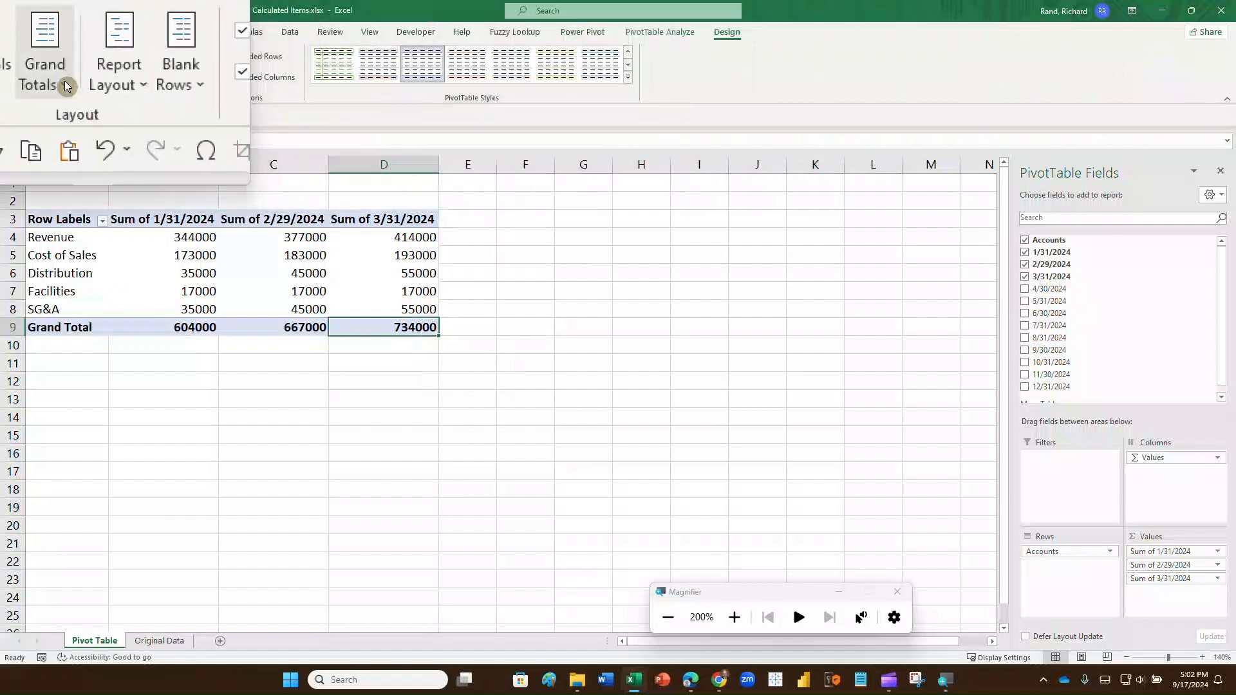
{"action": "left_click", "coordinate": [67, 86]}
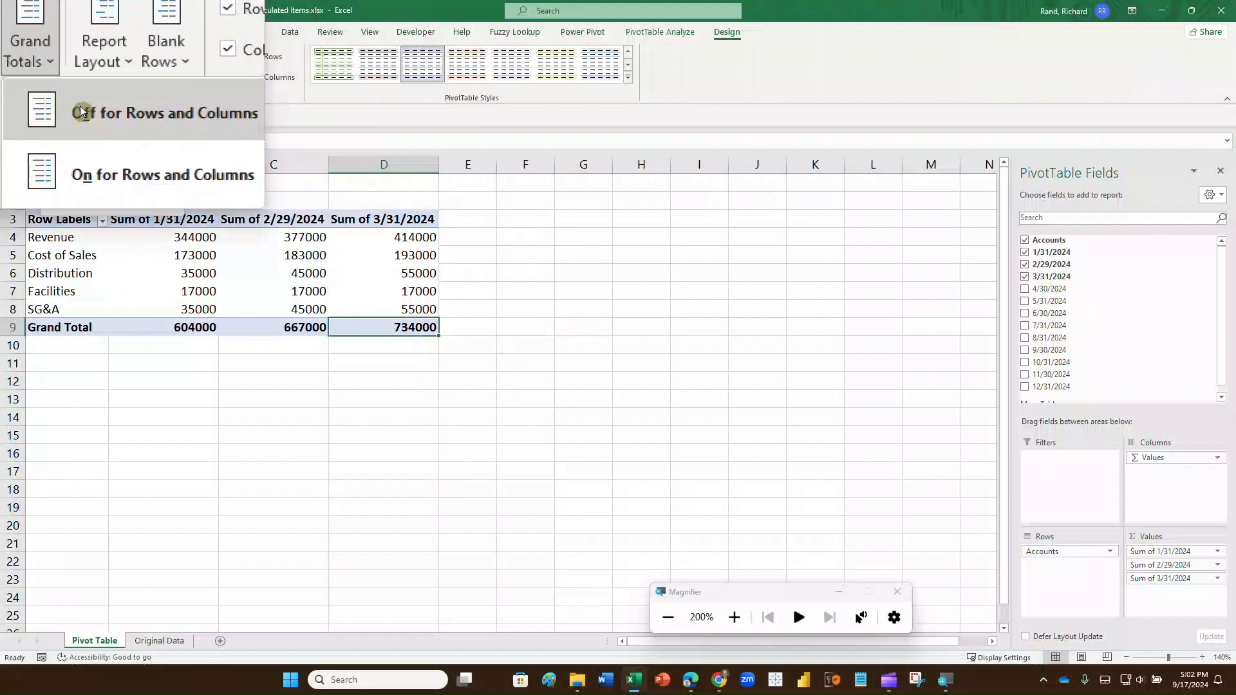
{"action": "left_click", "coordinate": [80, 106]}
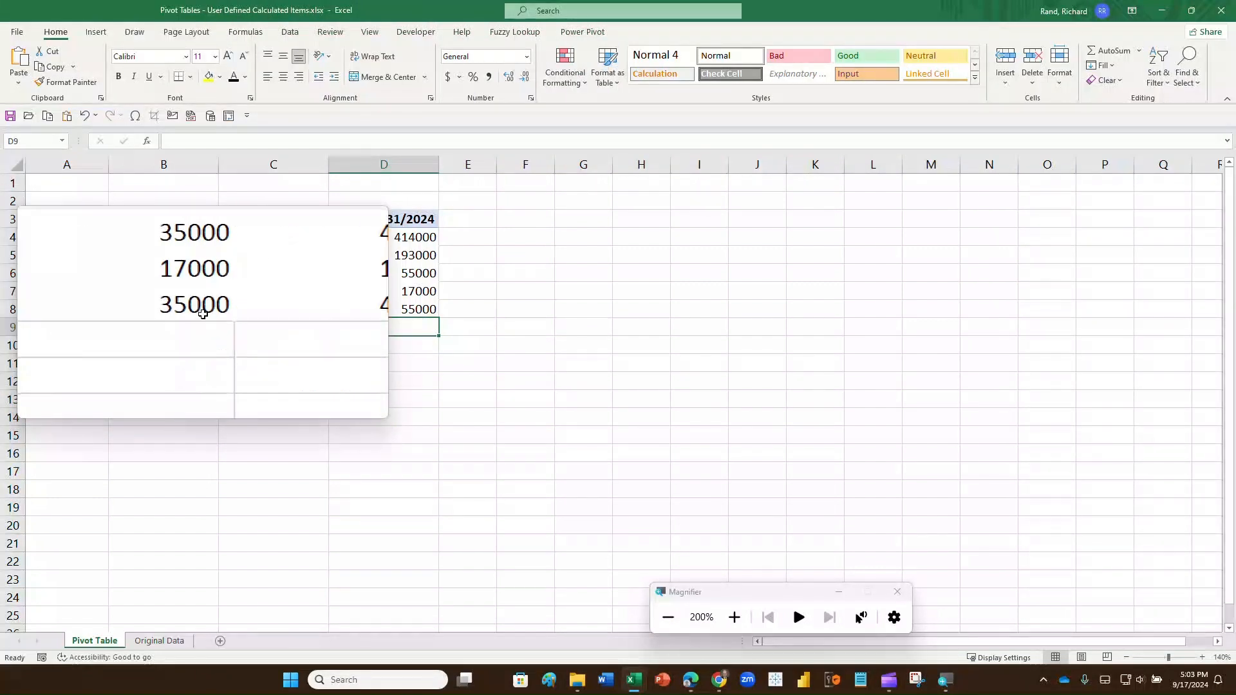
{"action": "key", "text": "super+Escape"}
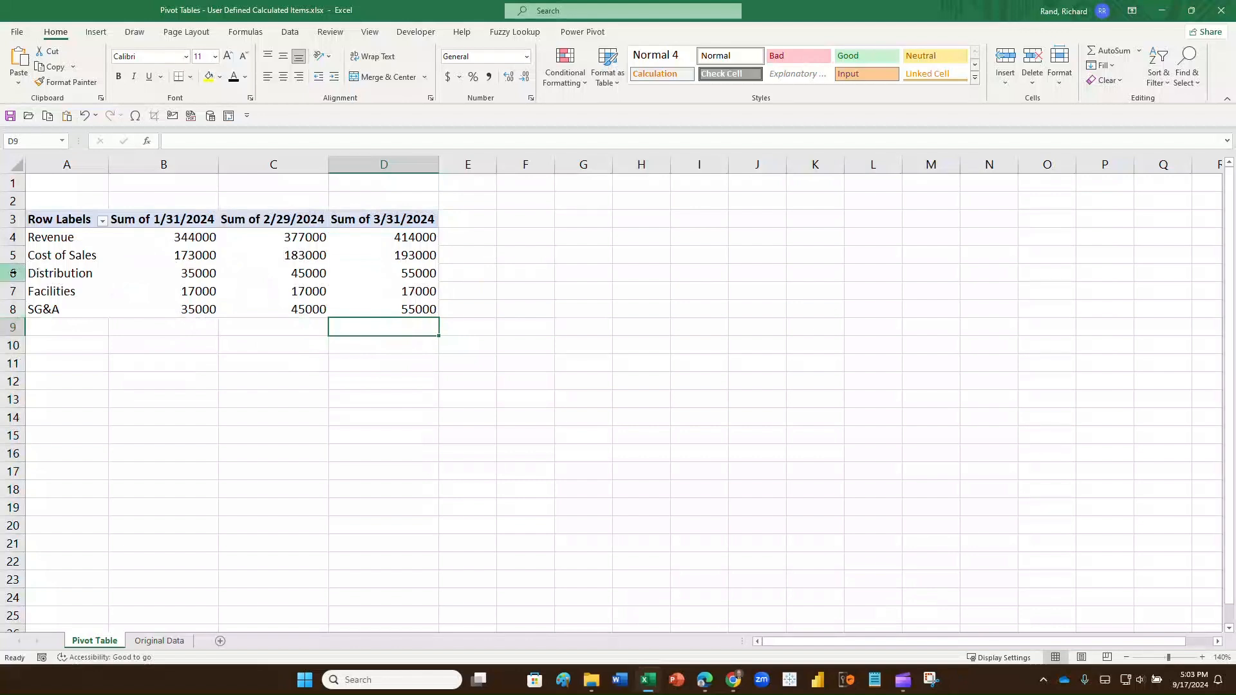
Try to insert a worksheet row above Distribution inside the pivot table.
{"action": "left_click", "coordinate": [12, 273]}
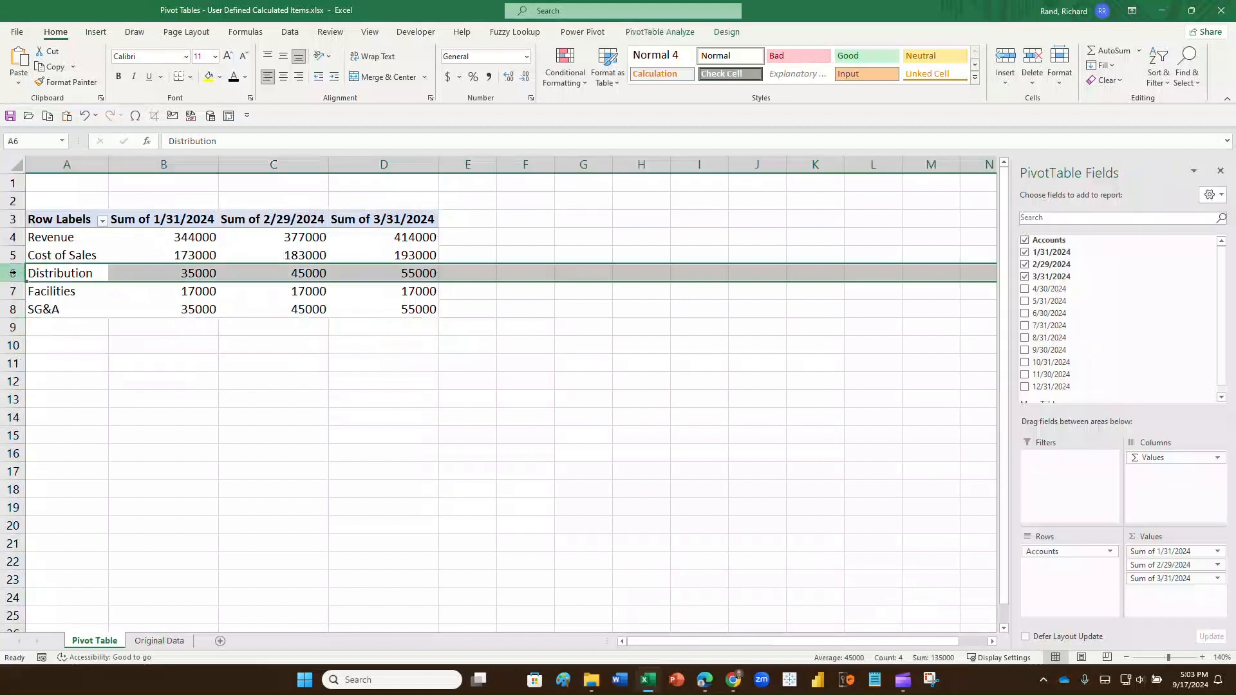
{"action": "right_click", "coordinate": [11, 273]}
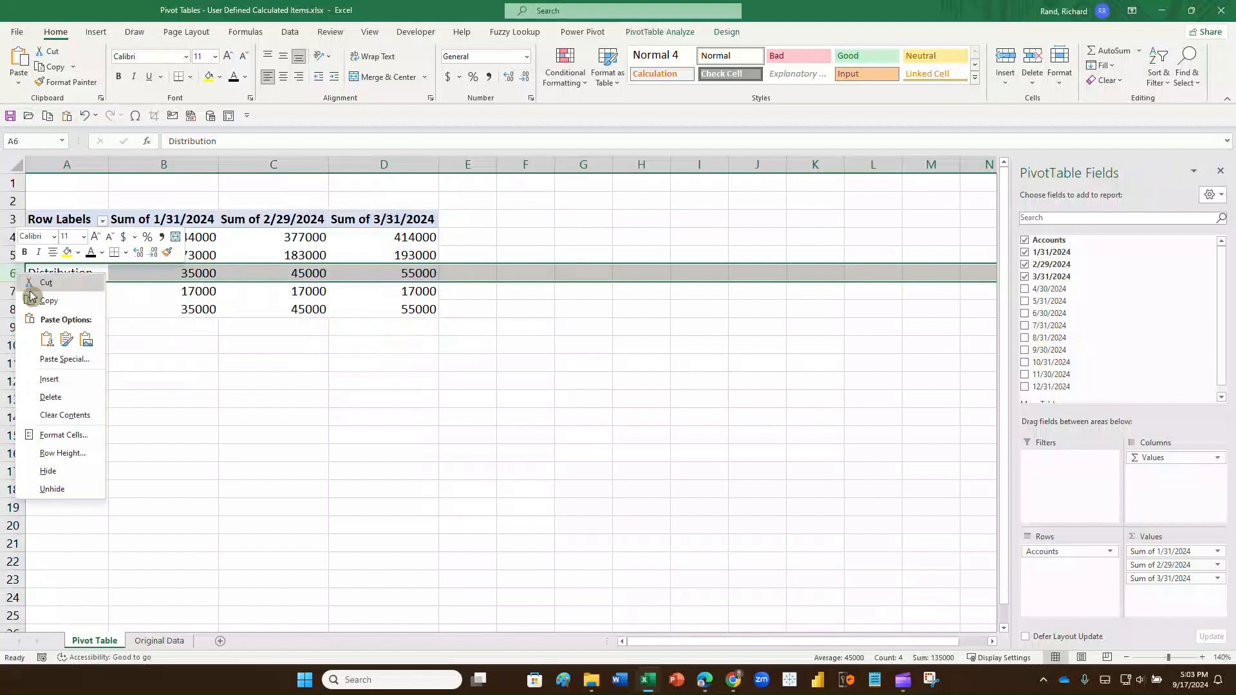
{"action": "left_click", "coordinate": [59, 384]}
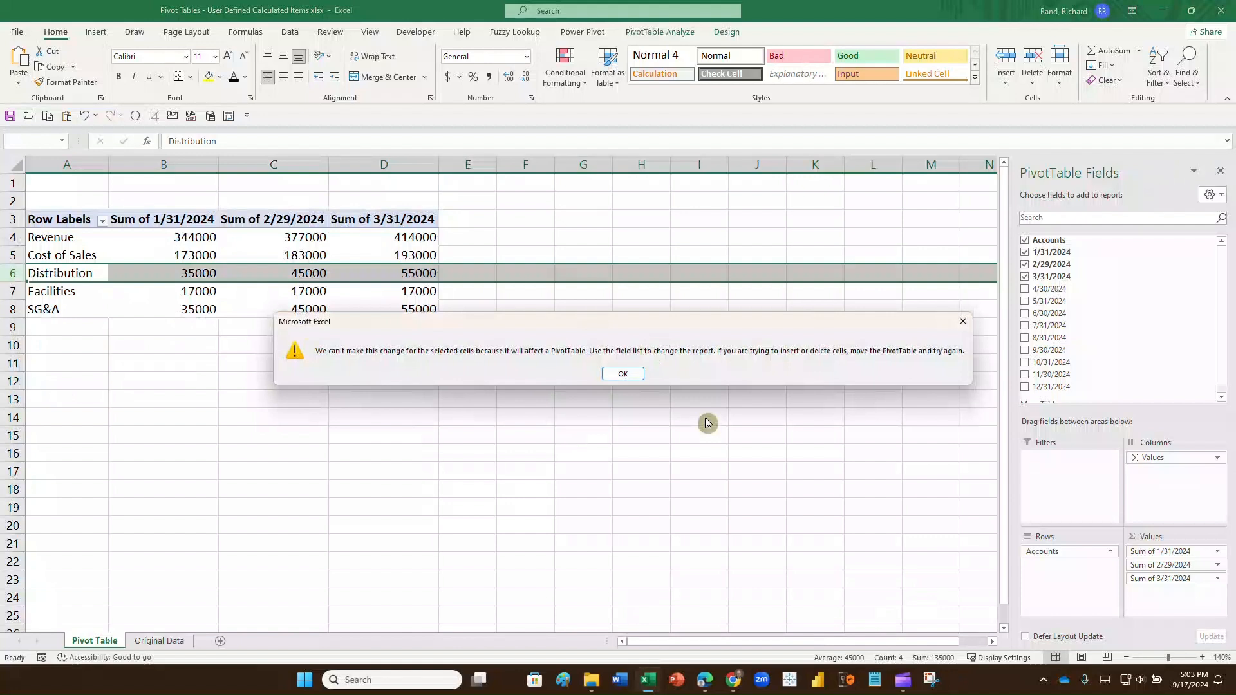
{"action": "left_click", "coordinate": [963, 325]}
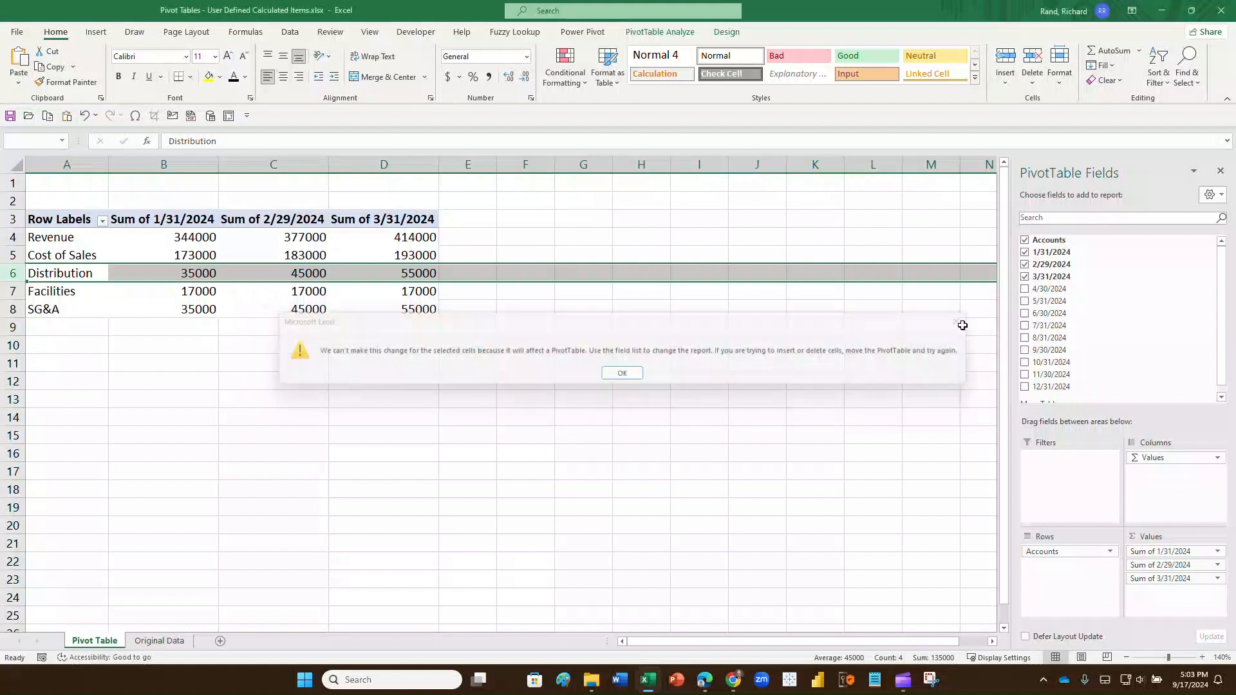
Enter the label Gross Margin in cell A9, directly below the pivot table.
{"action": "left_click", "coordinate": [69, 322]}
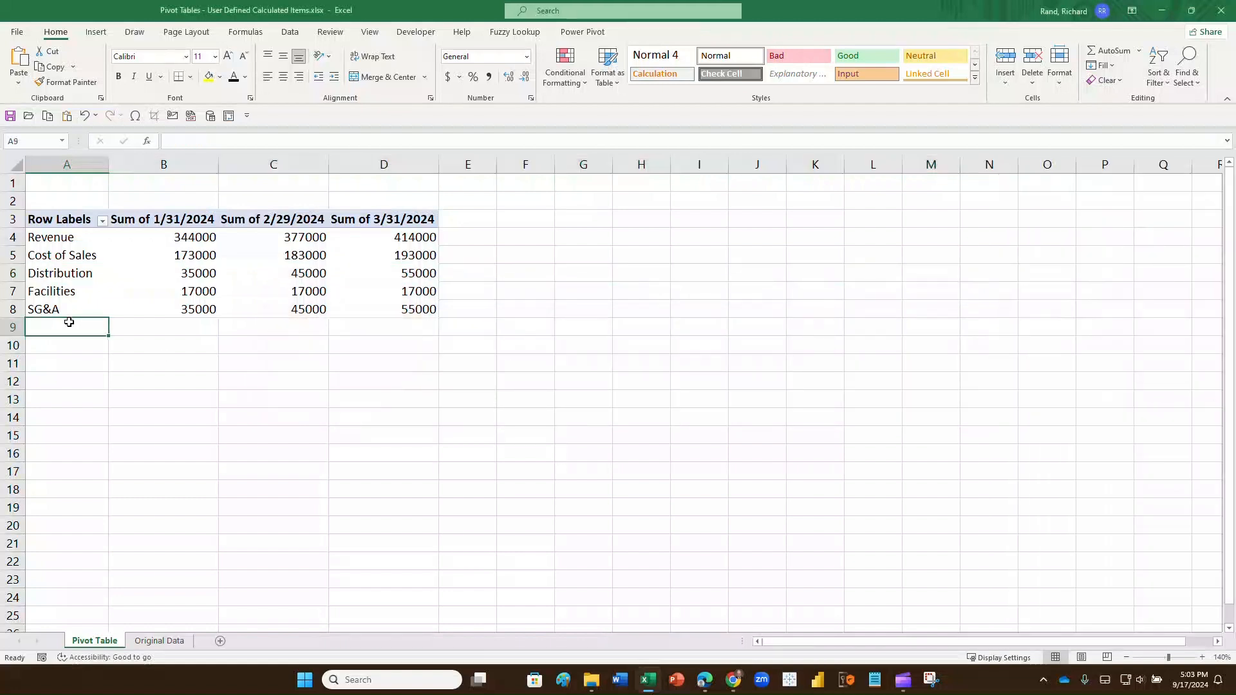
{"action": "type", "text": "Gross Mar"}
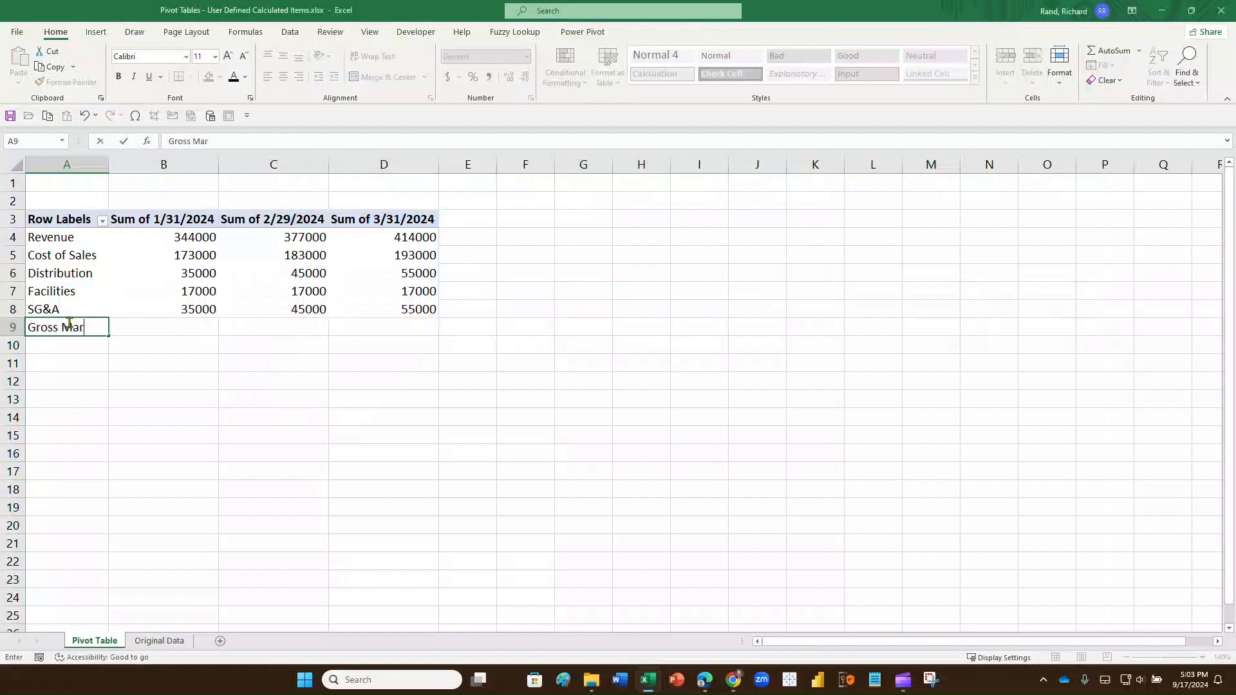
{"action": "type", "text": "gin"}
{"action": "key", "text": "Tab"}
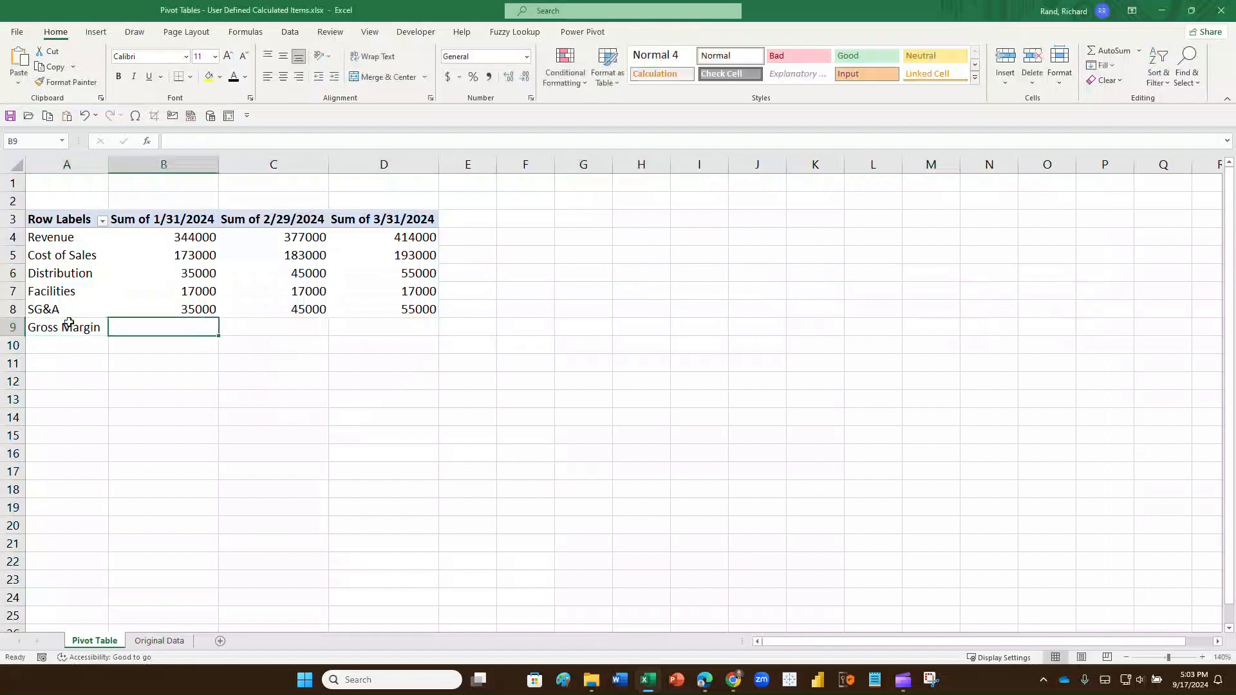
Try a formula in B9 that subtracts the 1/31/2024 Cost of Sales from Revenue using pivot cell references.
{"action": "type", "text": "="}
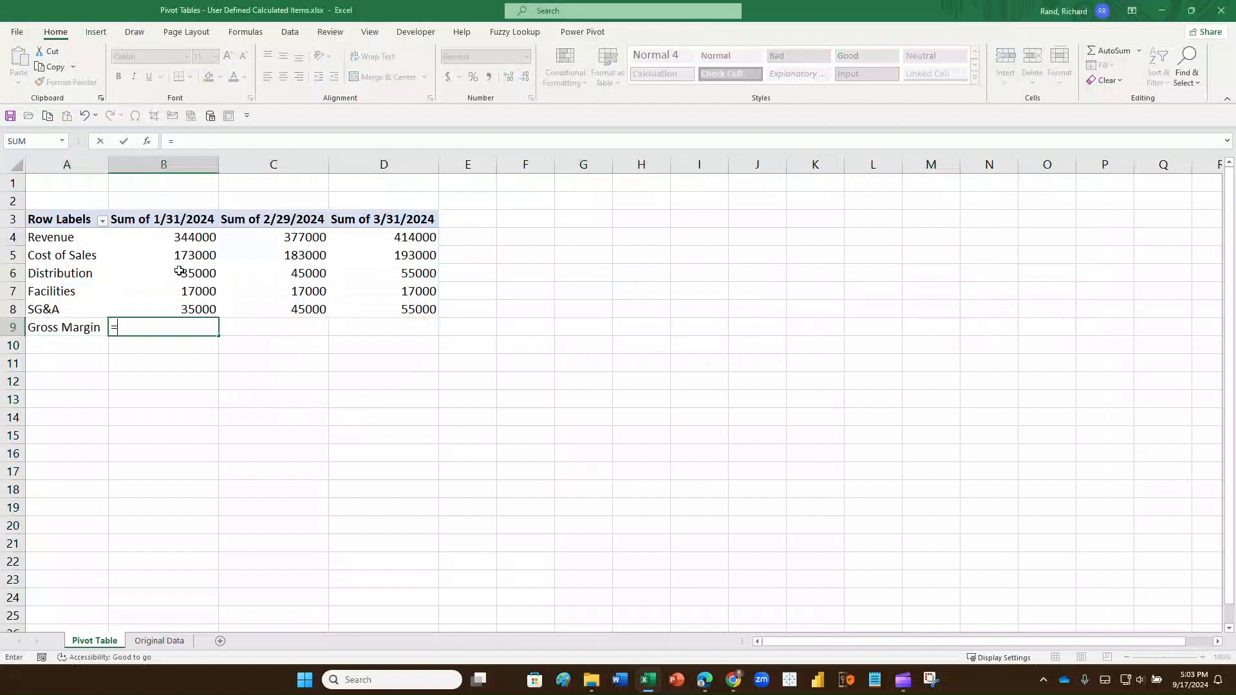
{"action": "left_click", "coordinate": [197, 237]}
{"action": "type", "text": "-"}
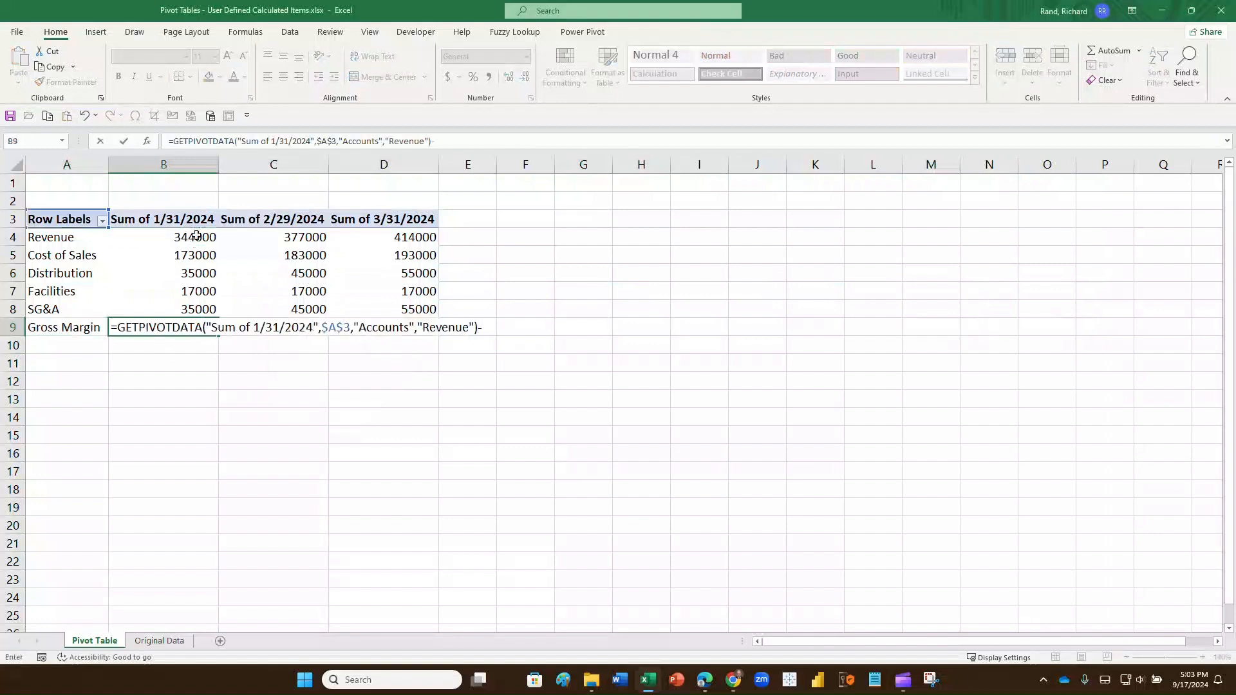
{"action": "left_click", "coordinate": [184, 255]}
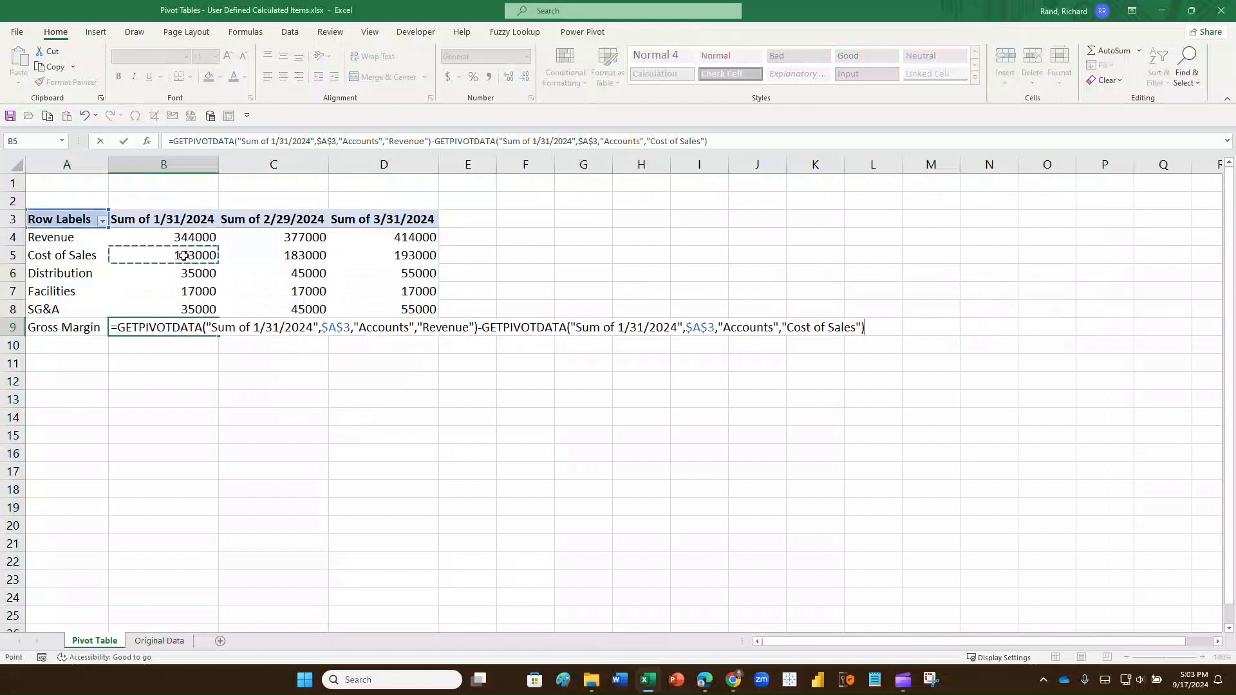
Erase the GETPIVOTDATA subtraction formula being entered in B9.
{"action": "key", "text": "BackSpace"}
{"action": "key", "text": "BackSpace"}
{"action": "key", "text": "BackSpace"}
{"action": "key", "text": "BackSpace"}
{"action": "key", "text": "BackSpace"}
{"action": "key", "text": "BackSpace"}
{"action": "key", "text": "BackSpace"}
{"action": "key", "text": "BackSpace"}
{"action": "key", "text": "BackSpace"}
{"action": "key", "text": "BackSpace"}
{"action": "key", "text": "BackSpace"}
{"action": "key", "text": "BackSpace"}
{"action": "key", "text": "BackSpace"}
{"action": "key", "text": "BackSpace"}
{"action": "key", "text": "BackSpace"}
{"action": "key", "text": "BackSpace"}
{"action": "key", "text": "BackSpace"}
{"action": "key", "text": "BackSpace"}
{"action": "key", "text": "BackSpace"}
{"action": "key", "text": "BackSpace"}
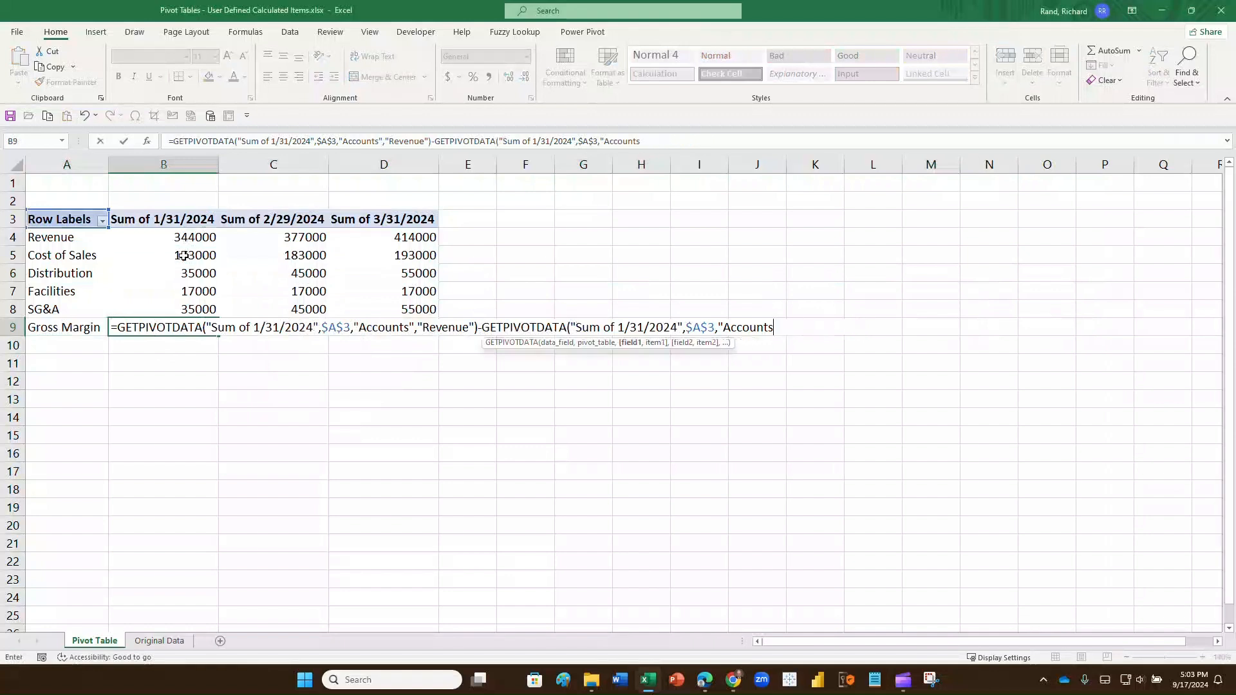
{"action": "key", "text": "BackSpace"}
{"action": "key", "text": "BackSpace"}
{"action": "key", "text": "BackSpace"}
{"action": "key", "text": "BackSpace"}
{"action": "key", "text": "BackSpace"}
{"action": "key", "text": "BackSpace"}
{"action": "key", "text": "BackSpace"}
{"action": "key", "text": "BackSpace"}
{"action": "key", "text": "BackSpace"}
{"action": "key", "text": "BackSpace"}
{"action": "key", "text": "BackSpace"}
{"action": "key", "text": "BackSpace"}
{"action": "key", "text": "BackSpace"}
{"action": "key", "text": "BackSpace"}
{"action": "key", "text": "BackSpace"}
{"action": "key", "text": "BackSpace"}
{"action": "key", "text": "BackSpace"}
{"action": "key", "text": "BackSpace"}
{"action": "key", "text": "BackSpace"}
{"action": "key", "text": "BackSpace"}
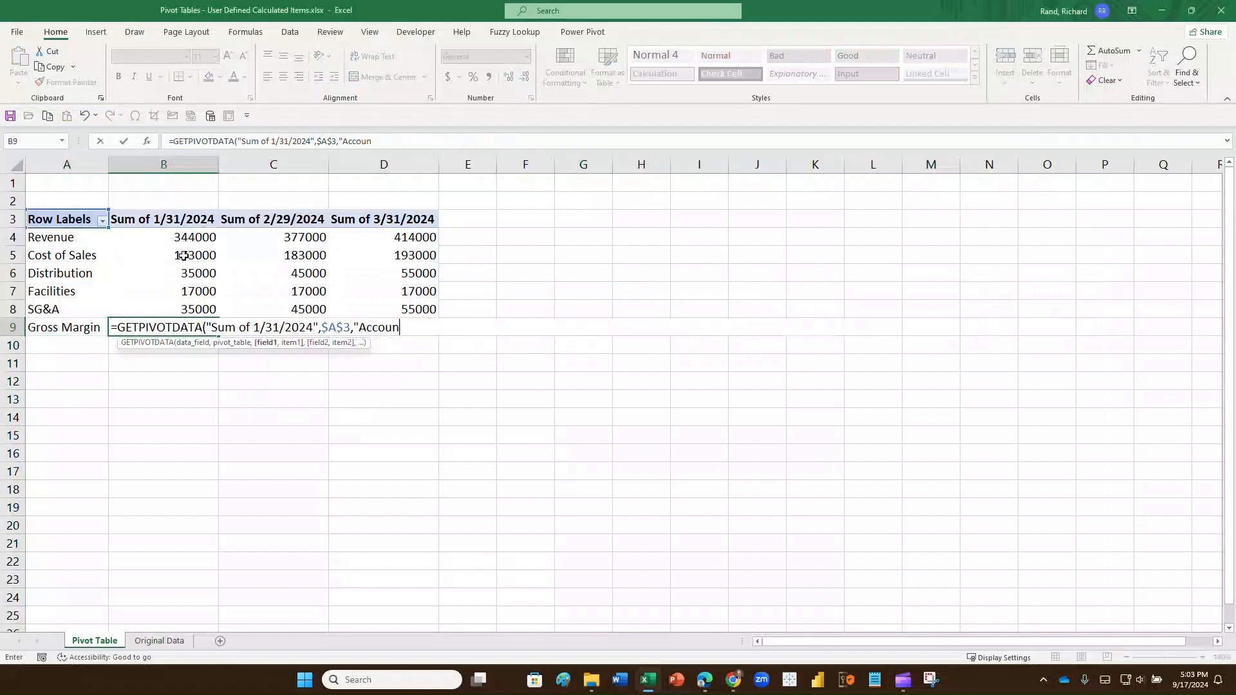
{"action": "key", "text": "BackSpace"}
{"action": "key", "text": "BackSpace"}
{"action": "key", "text": "BackSpace"}
{"action": "key", "text": "BackSpace"}
{"action": "key", "text": "BackSpace"}
{"action": "key", "text": "BackSpace"}
{"action": "key", "text": "BackSpace"}
{"action": "key", "text": "BackSpace"}
{"action": "key", "text": "BackSpace"}
{"action": "key", "text": "BackSpace"}
{"action": "key", "text": "BackSpace"}
{"action": "key", "text": "BackSpace"}
{"action": "key", "text": "BackSpace"}
{"action": "key", "text": "BackSpace"}
{"action": "key", "text": "BackSpace"}
{"action": "key", "text": "BackSpace"}
{"action": "key", "text": "BackSpace"}
{"action": "key", "text": "BackSpace"}
{"action": "key", "text": "BackSpace"}
{"action": "key", "text": "BackSpace"}
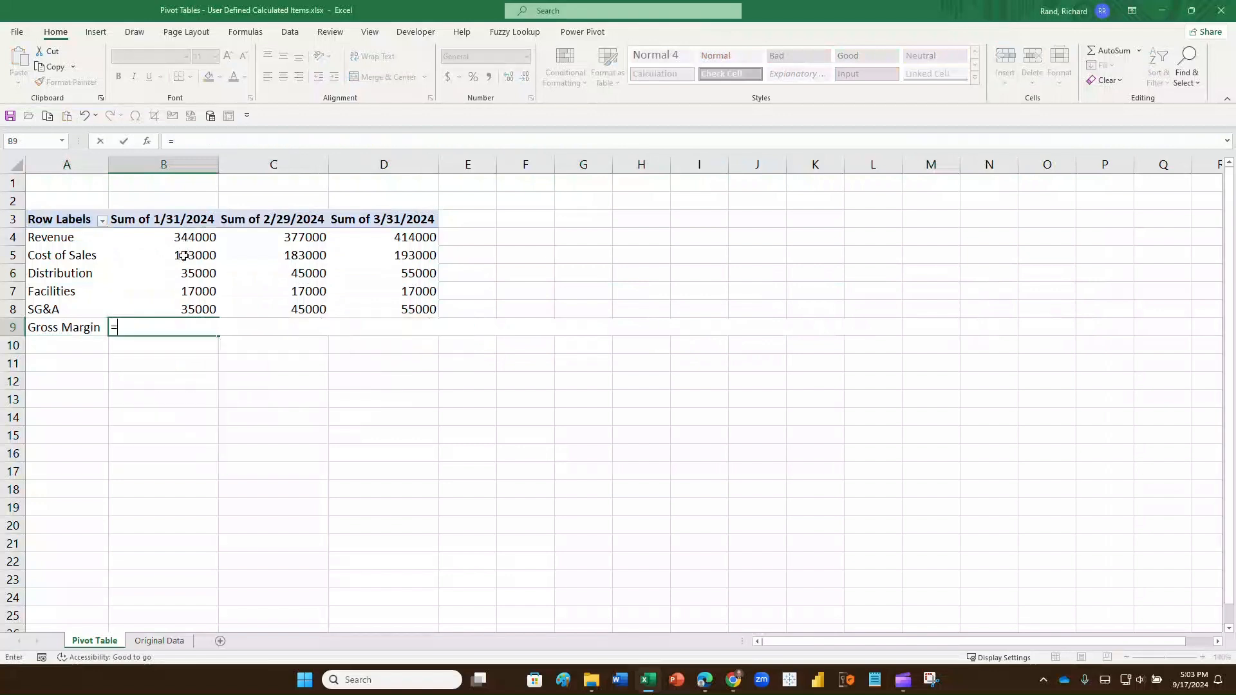
Enter a GETPIVOTDATA formula in B9 that subtracts the 1/31/2024 Cost of Sales from Revenue, referencing pivot cells B4 and B5.
{"action": "type", "text": "="}
{"action": "left_click", "coordinate": [195, 235]}
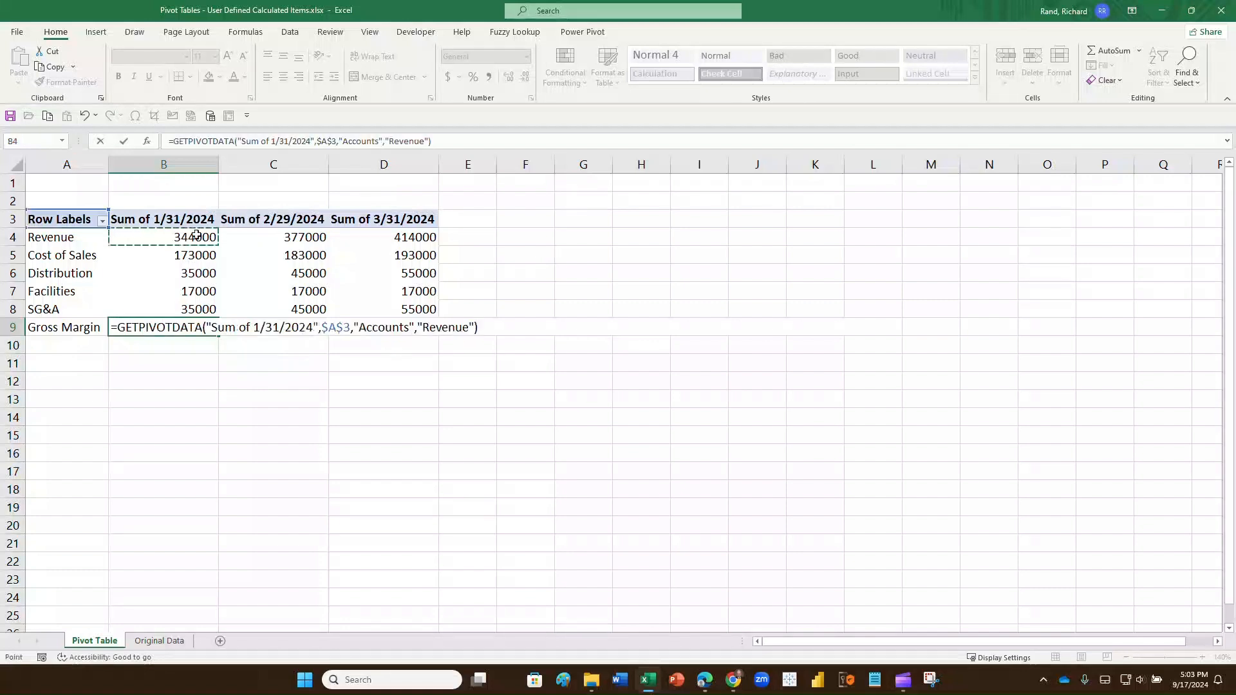
{"action": "type", "text": "*"}
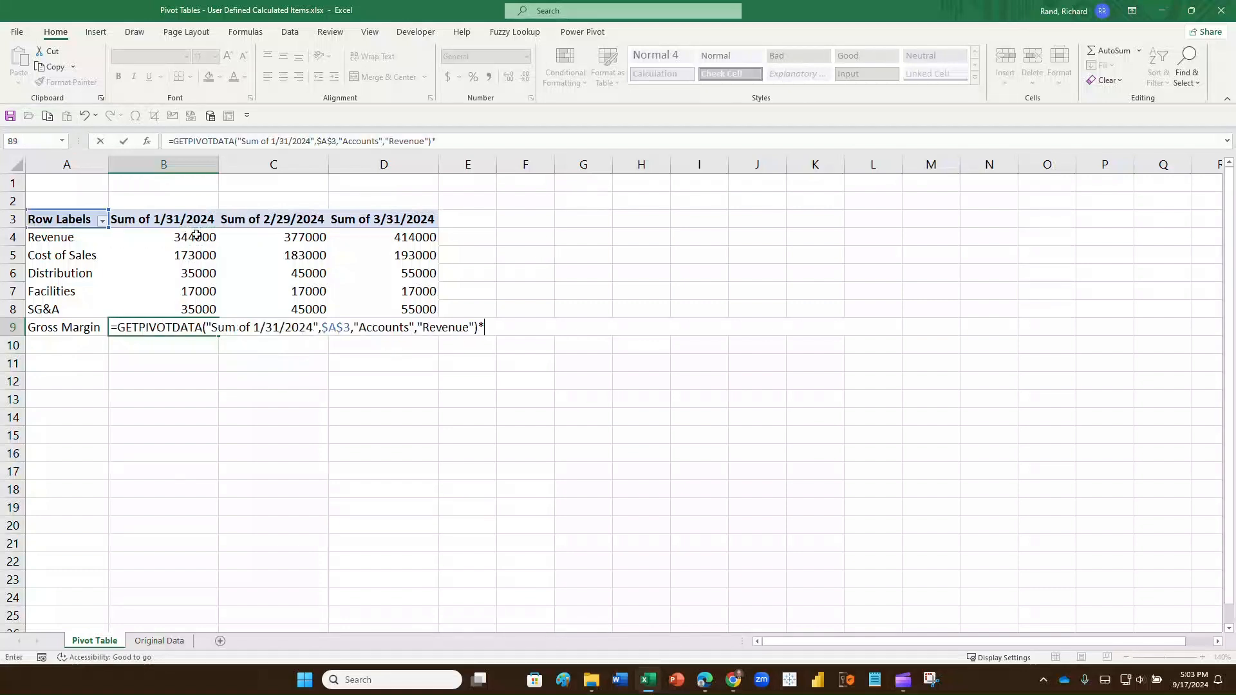
{"action": "key", "text": "BackSpace"}
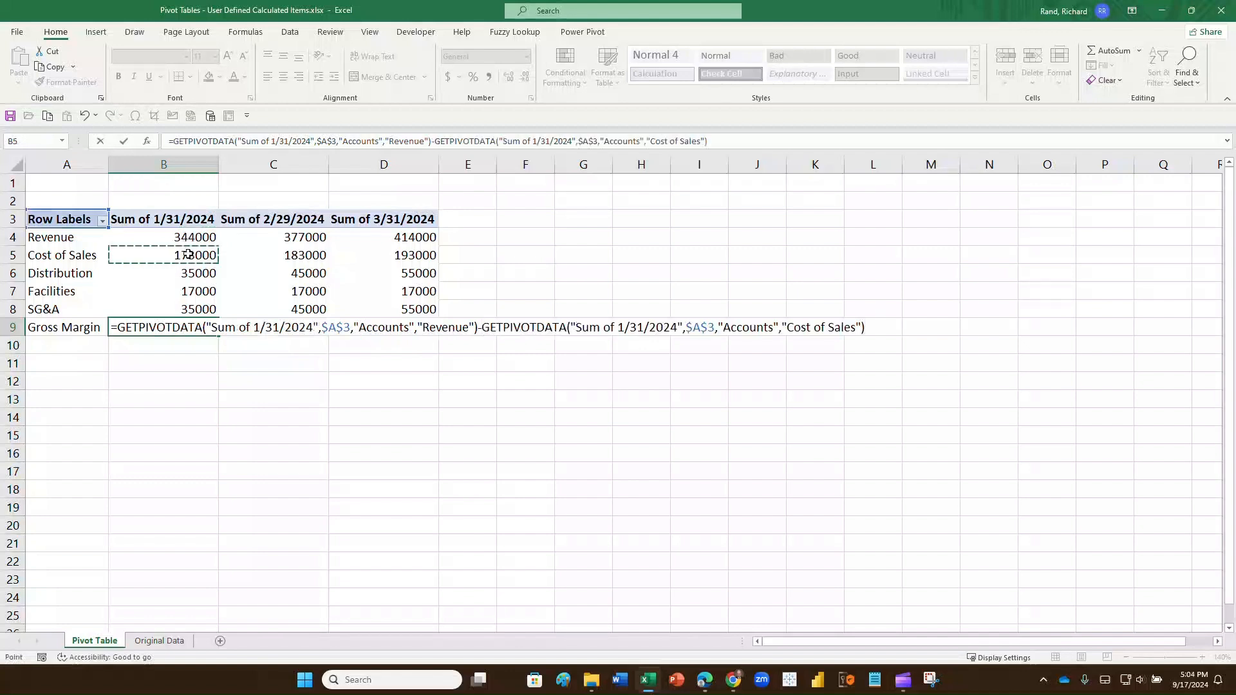
{"action": "key", "text": "Return"}
Fill the Gross Margin formula from B9 across to D9 and compare the formulas in the three cells.
{"action": "left_click", "coordinate": [173, 327]}
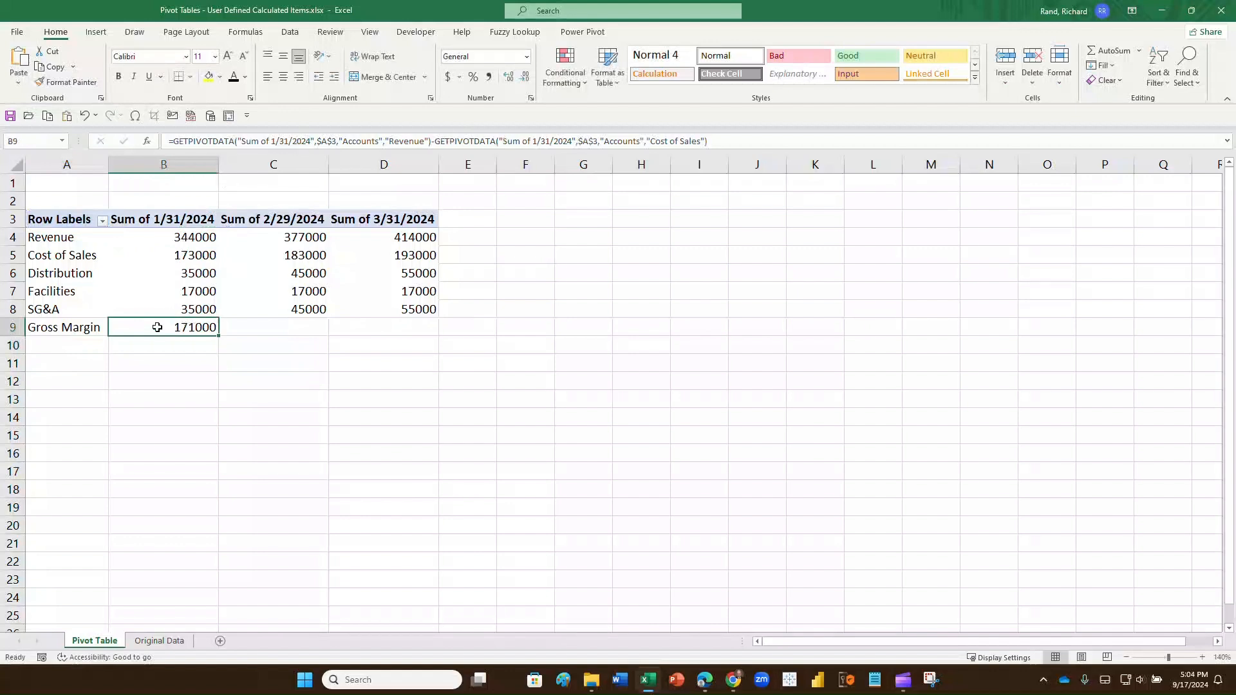
{"action": "left_click_drag", "start_coordinate": [220, 335], "coordinate": [399, 331]}
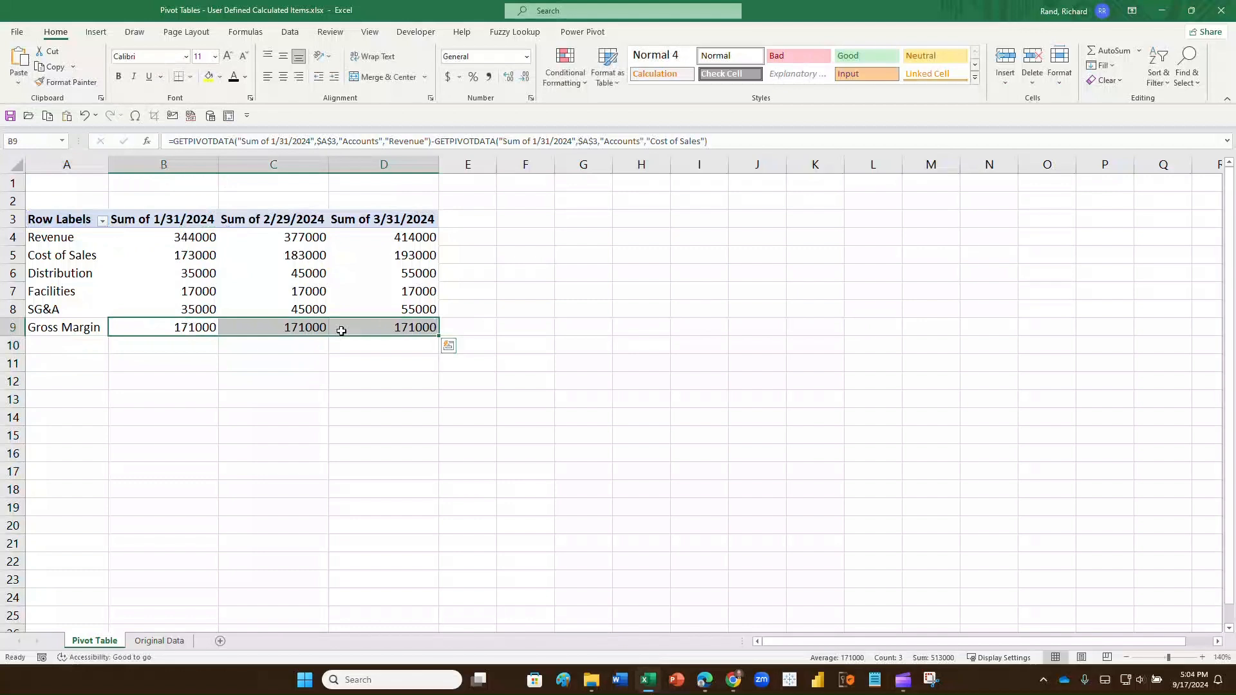
{"action": "left_click", "coordinate": [196, 330]}
{"action": "left_click", "coordinate": [257, 328]}
{"action": "left_click", "coordinate": [372, 327]}
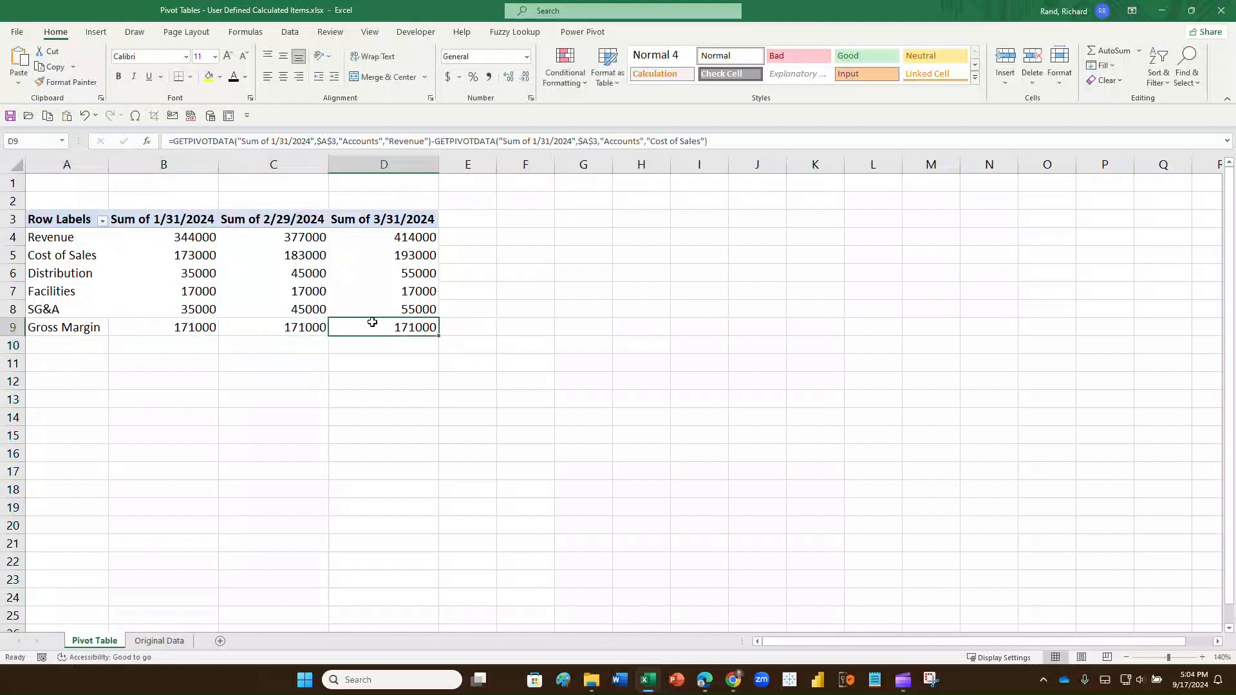
{"action": "left_click", "coordinate": [308, 328]}
{"action": "left_click", "coordinate": [185, 330]}
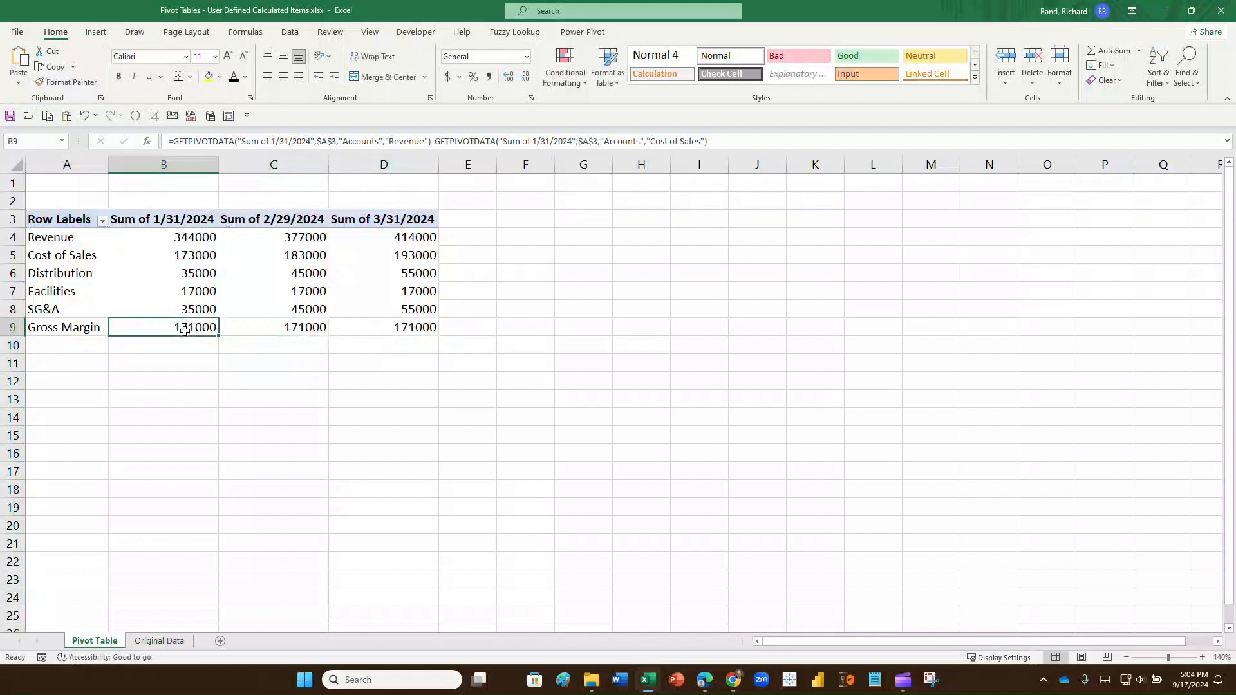
Inspect the filter item list of the pivot table's Accounts field, leaving the filter unchanged.
{"action": "left_click", "coordinate": [191, 275]}
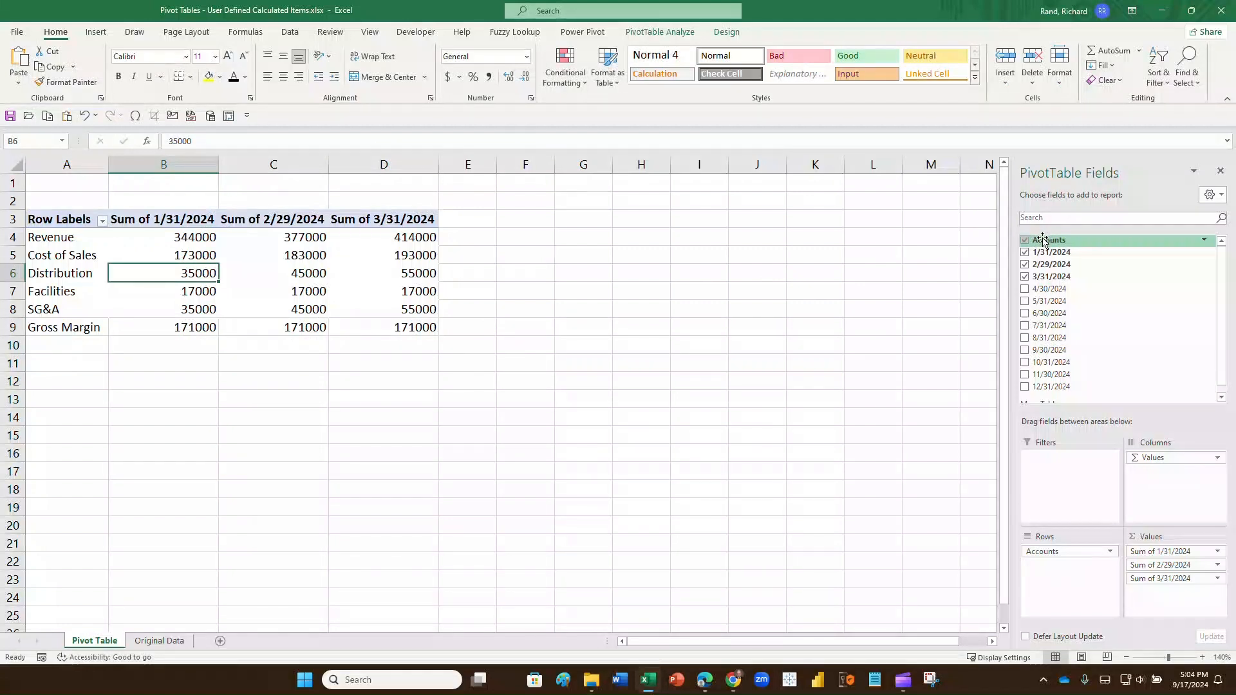
{"action": "key", "text": "super+plus"}
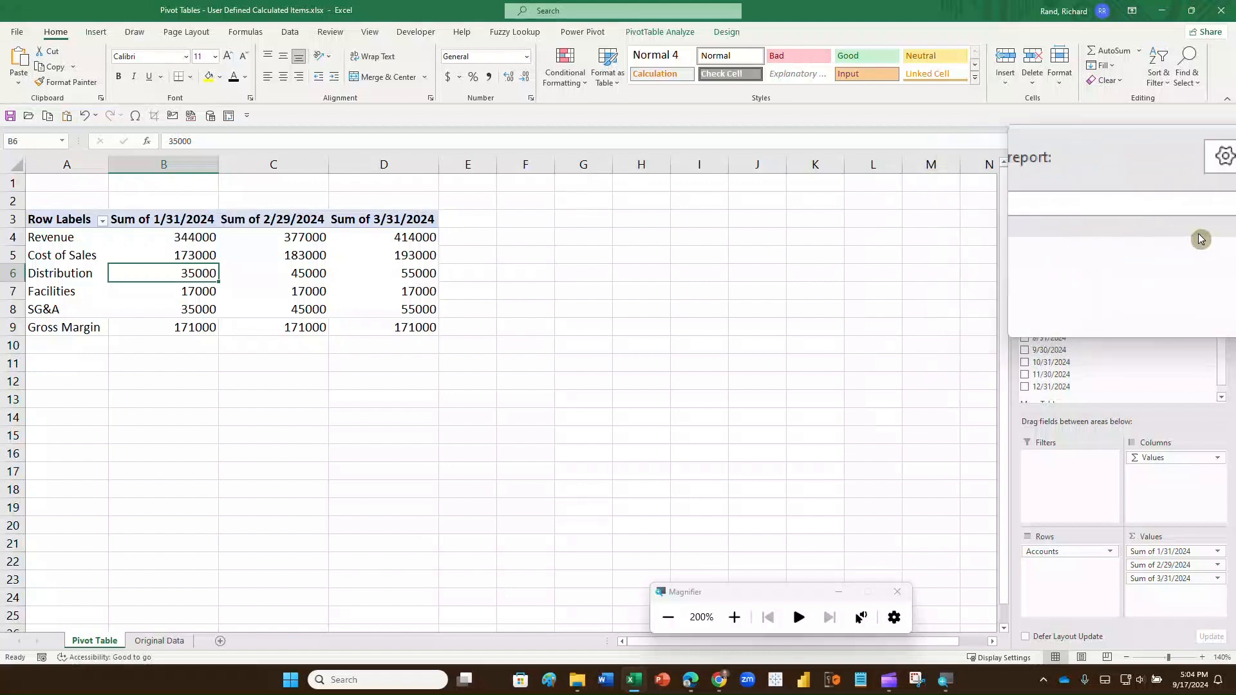
{"action": "left_click", "coordinate": [1202, 241]}
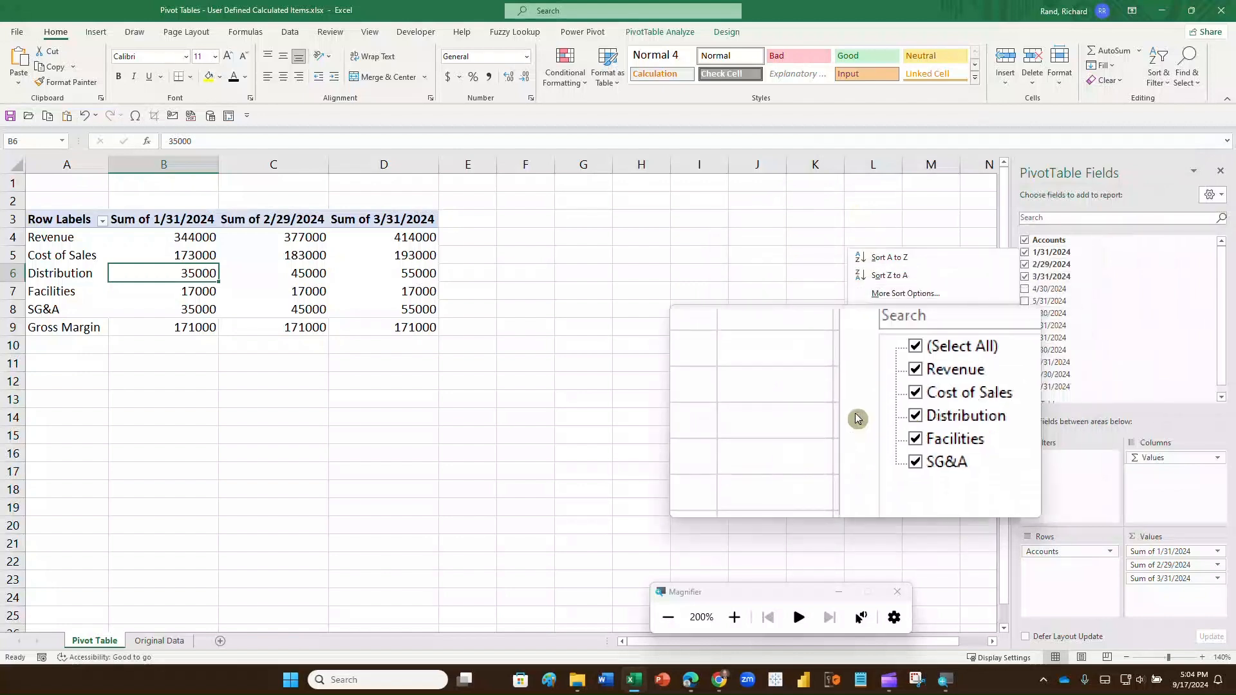
{"action": "key", "text": "super+Escape"}
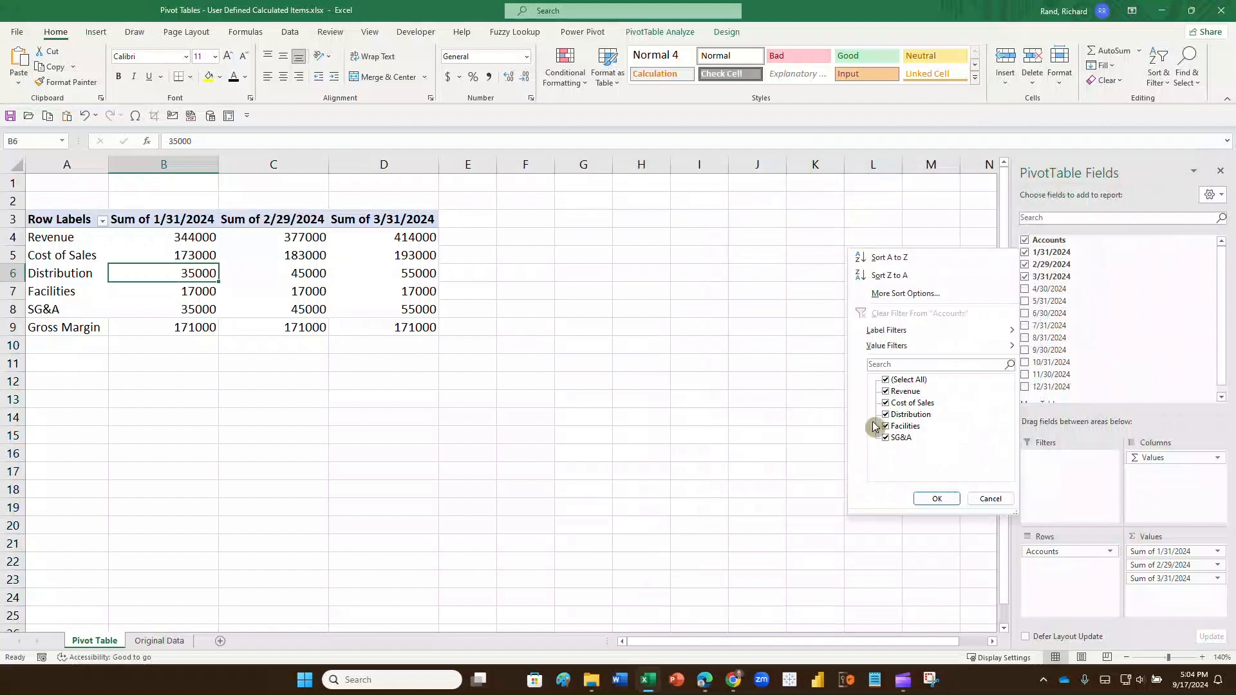
{"action": "left_click", "coordinate": [984, 499]}
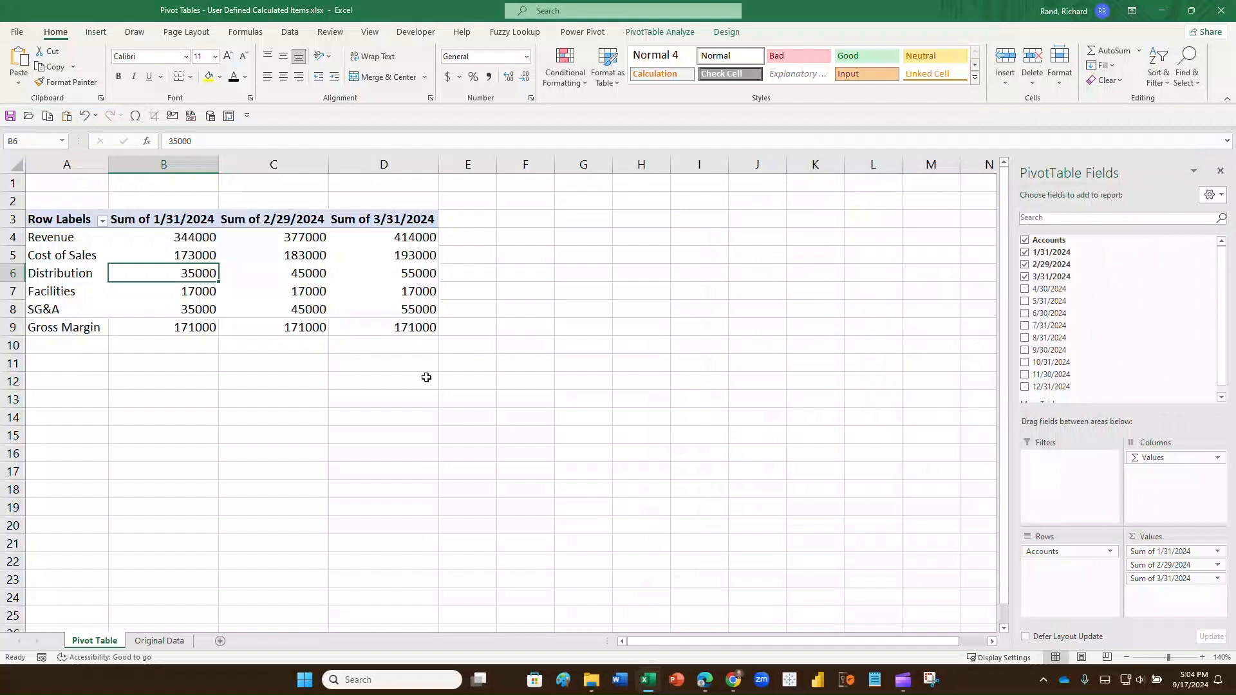
Delete worksheet row 9, the Gross Margin row below the pivot table.
{"action": "left_click", "coordinate": [13, 327]}
{"action": "right_click", "coordinate": [13, 327]}
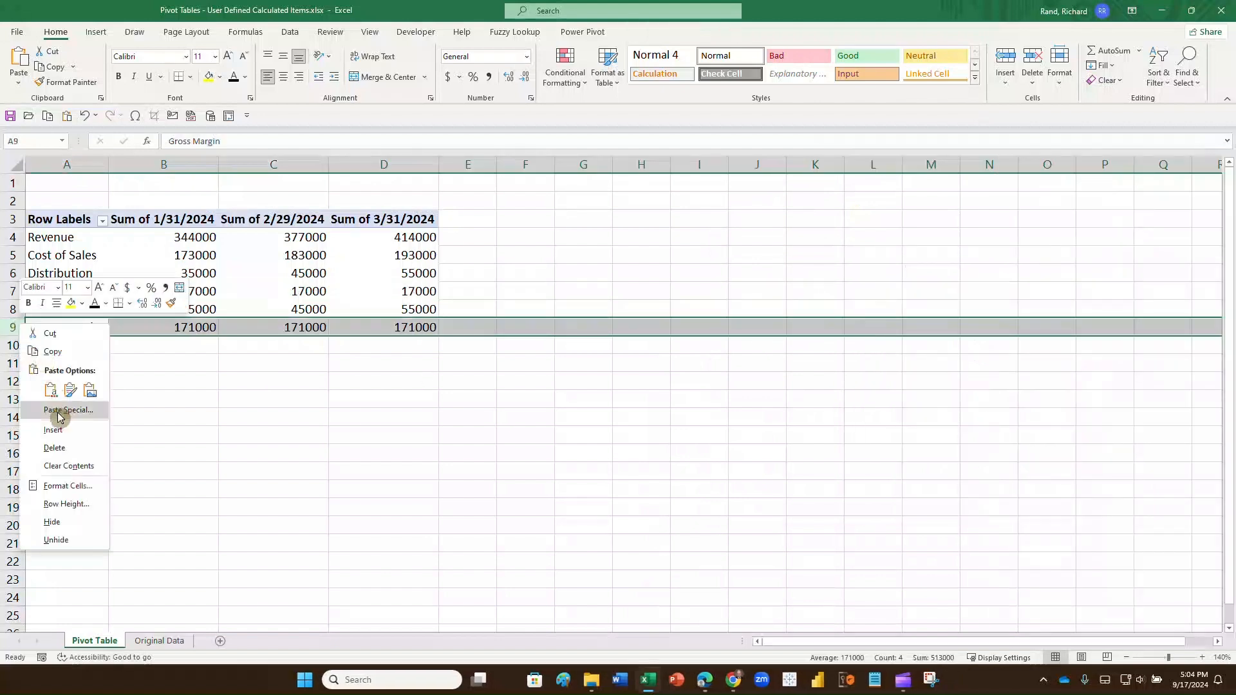
{"action": "left_click", "coordinate": [58, 446]}
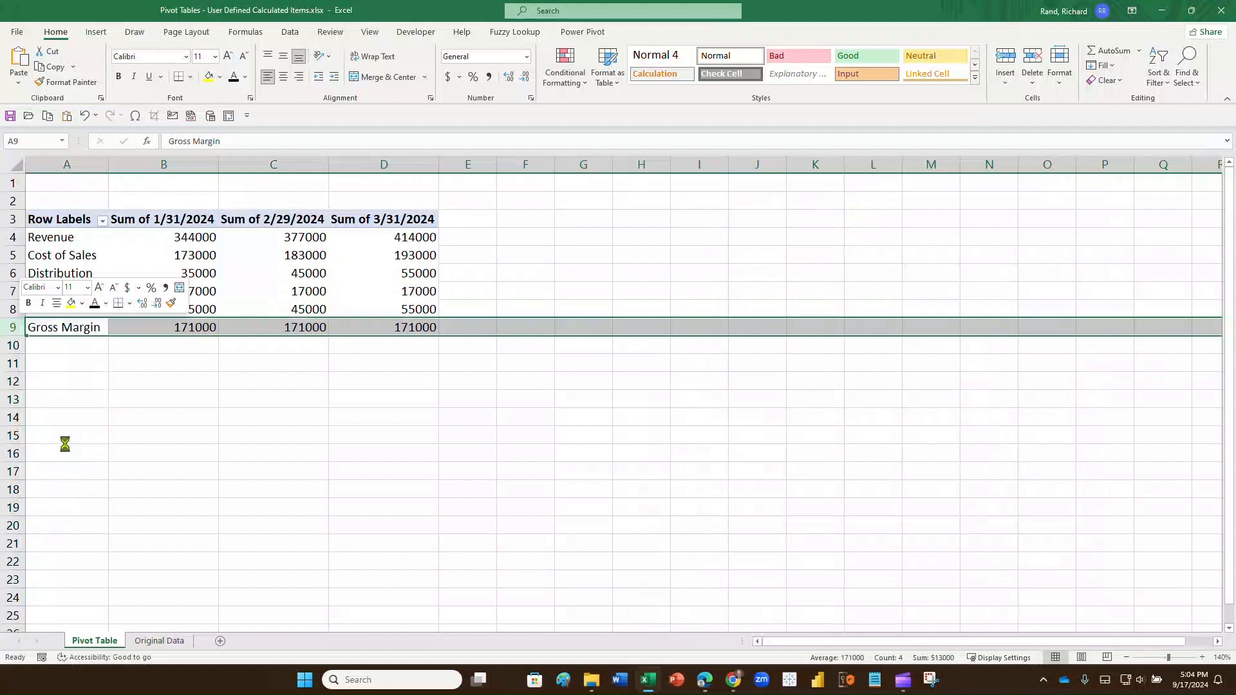
Enter the label Gross Margin in cell A8 of the Original Data sheet, directly below SG&A.
{"action": "left_click", "coordinate": [143, 646]}
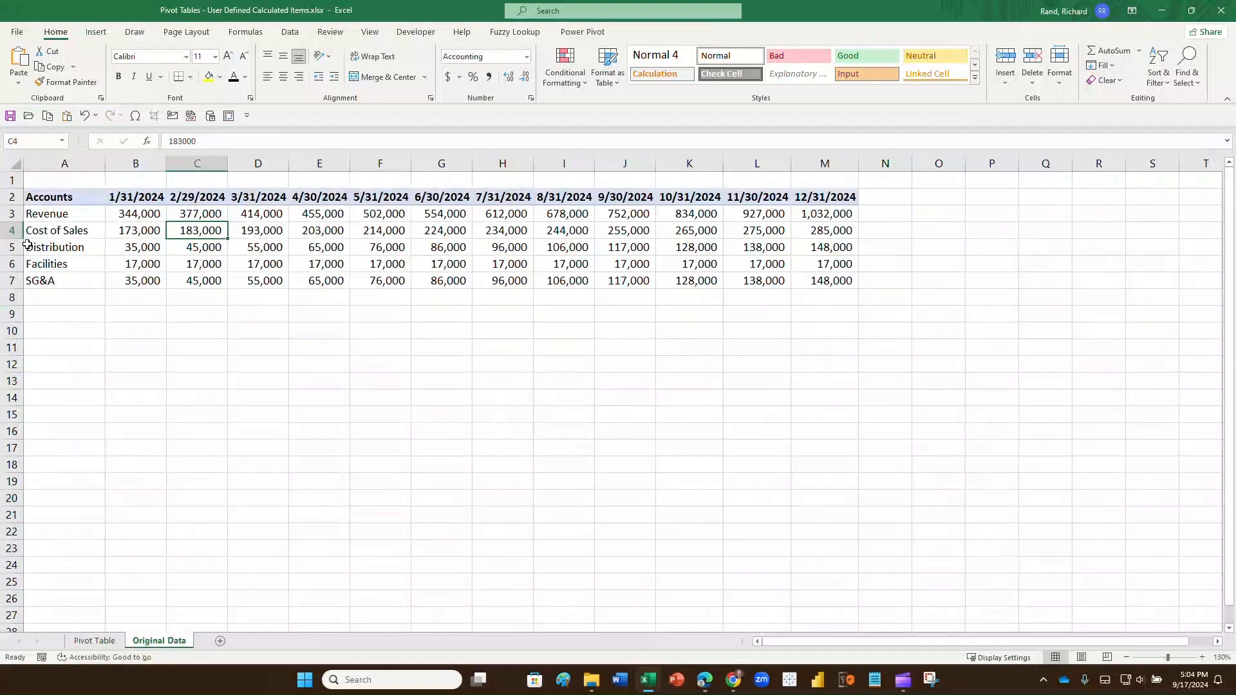
{"action": "left_click", "coordinate": [31, 297]}
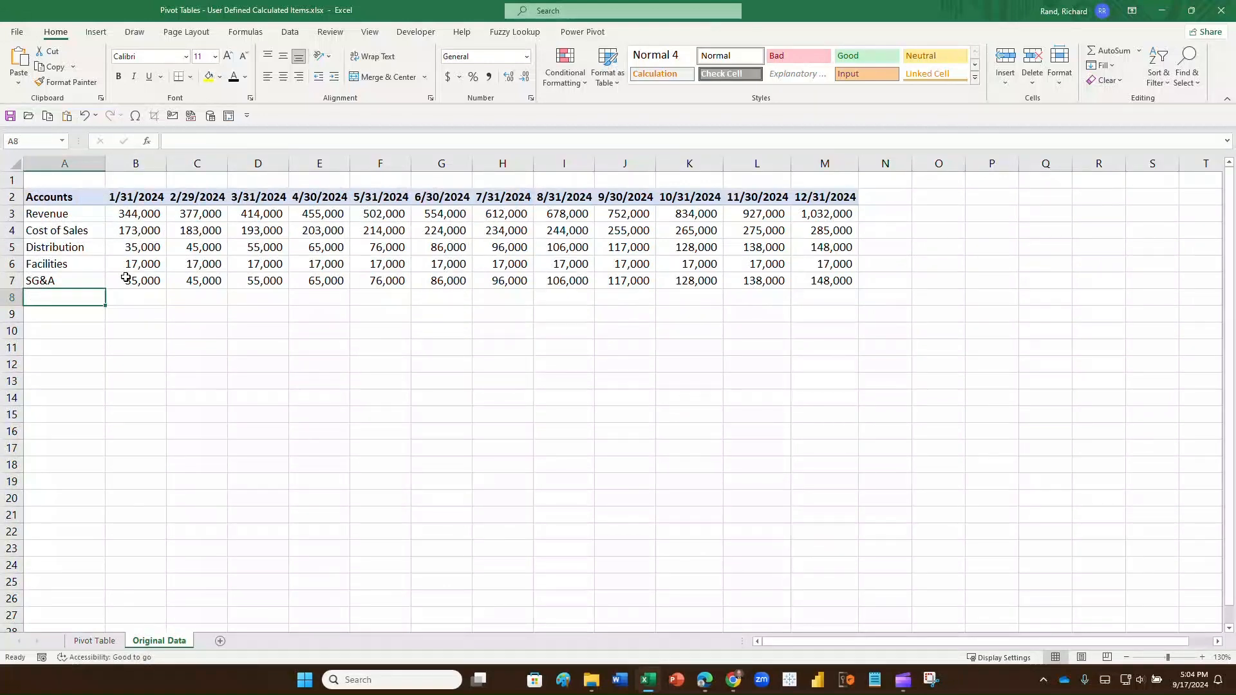
{"action": "type", "text": "Gross Margin"}
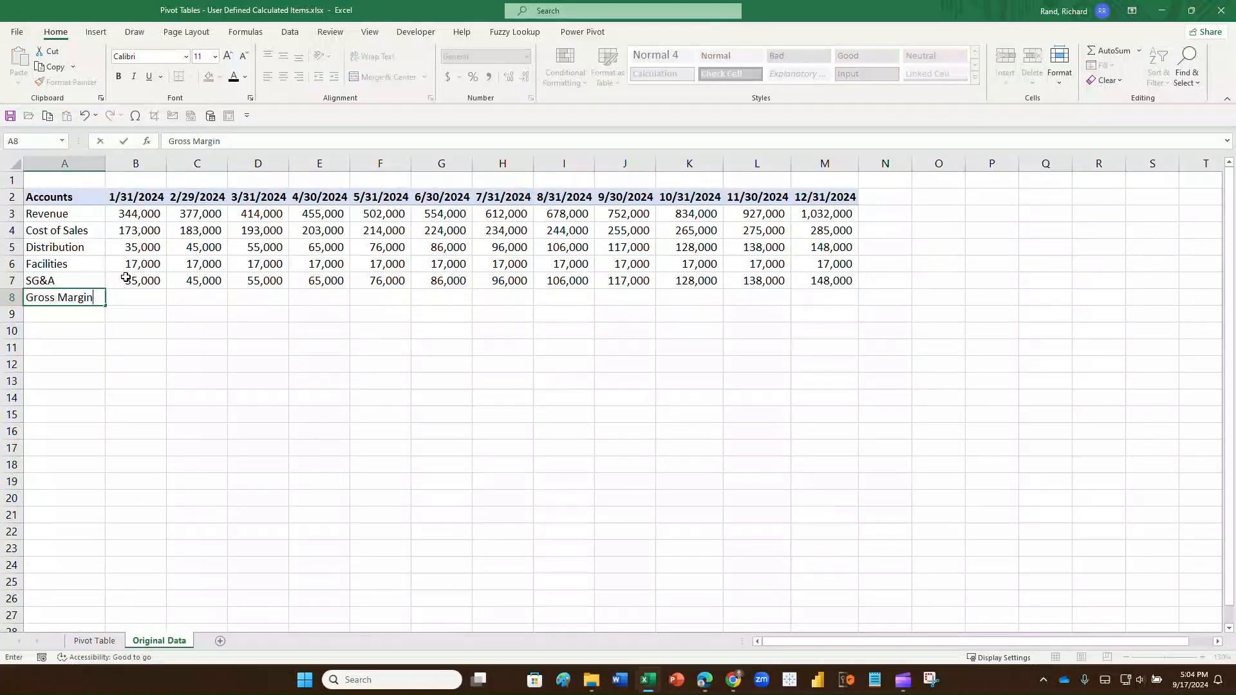
{"action": "key", "text": "Tab"}
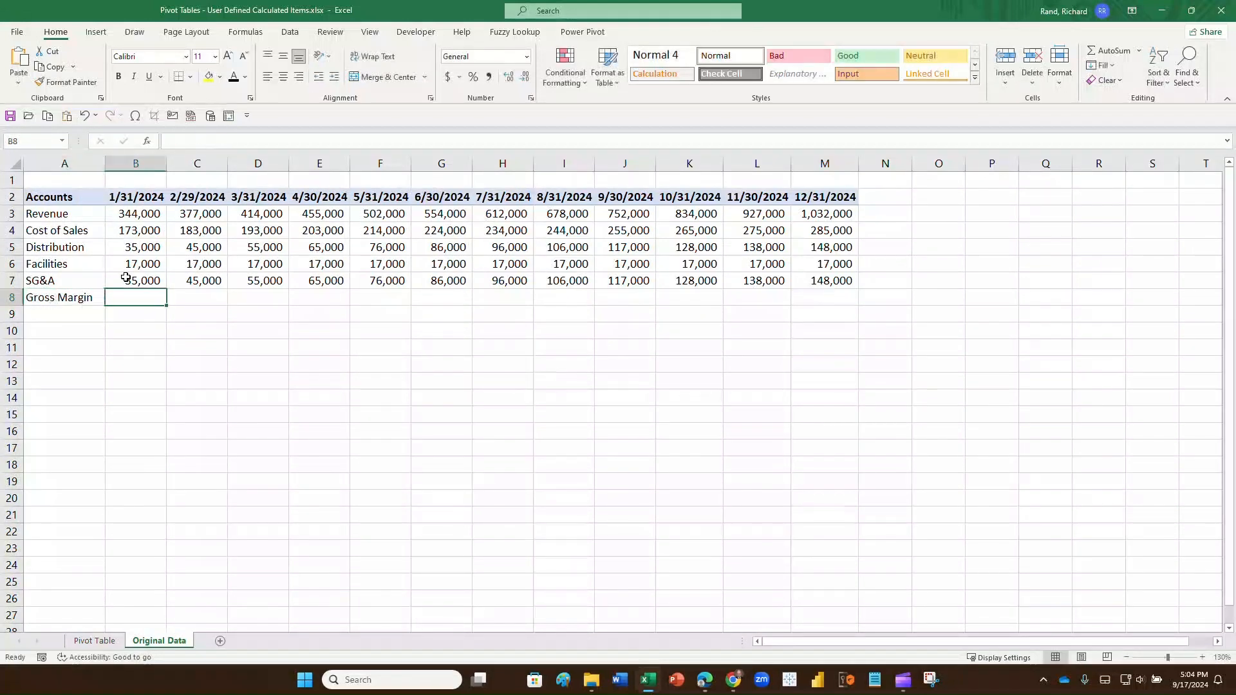
Enter the formula =B3-B4 in B8 and fill it across to the 12/31/2024 column.
{"action": "type", "text": "="}
{"action": "key", "text": "Up"}
{"action": "key", "text": "Up"}
{"action": "key", "text": "Up"}
{"action": "key", "text": "Up"}
{"action": "key", "text": "Up"}
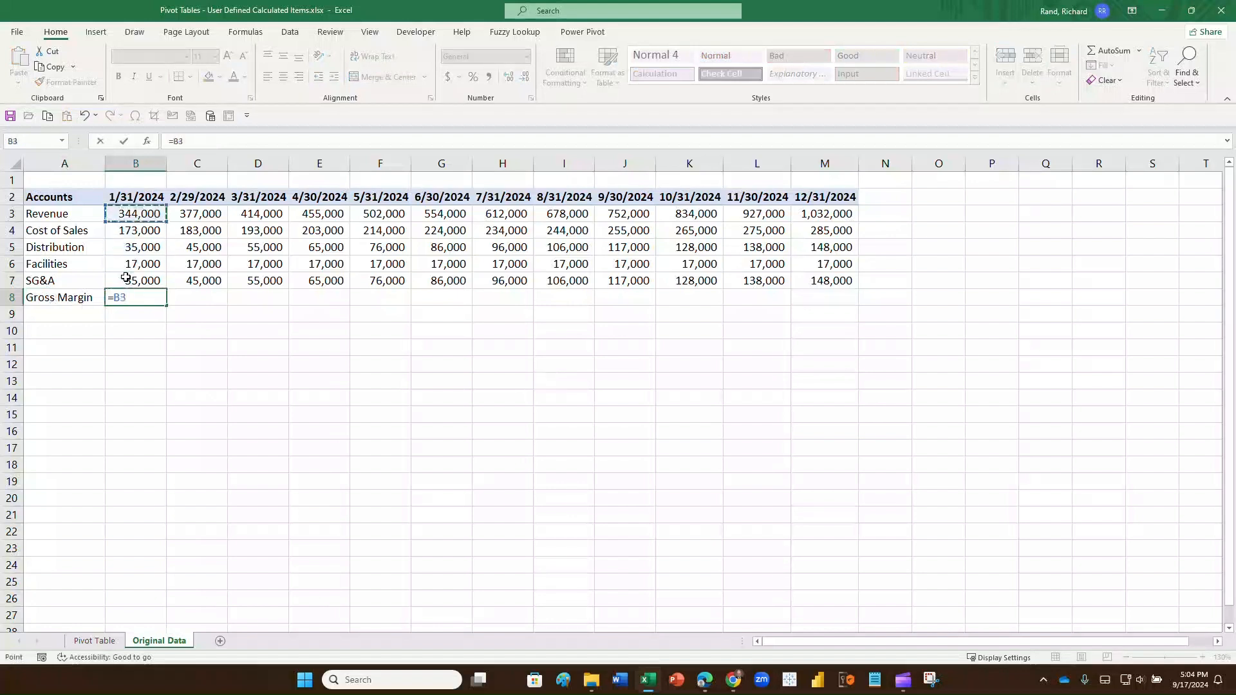
{"action": "type", "text": "-"}
{"action": "key", "text": "Up"}
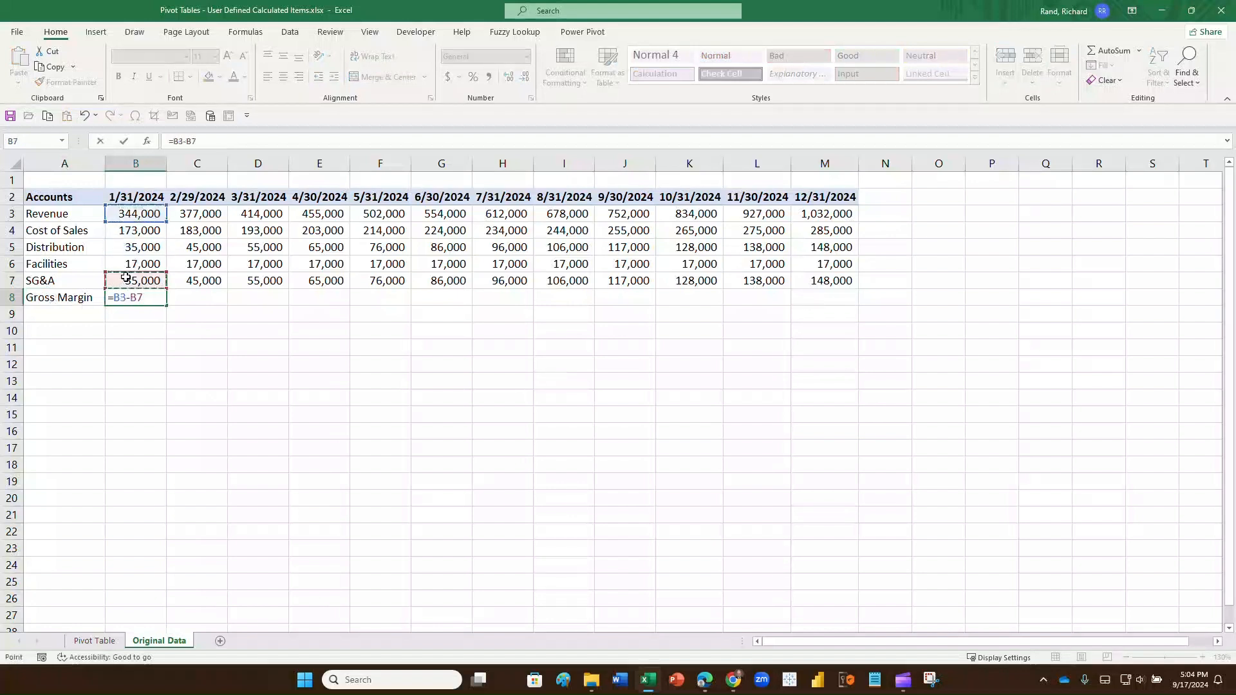
{"action": "key", "text": "Up"}
{"action": "key", "text": "Up"}
{"action": "key", "text": "Up"}
{"action": "key", "text": "Return"}
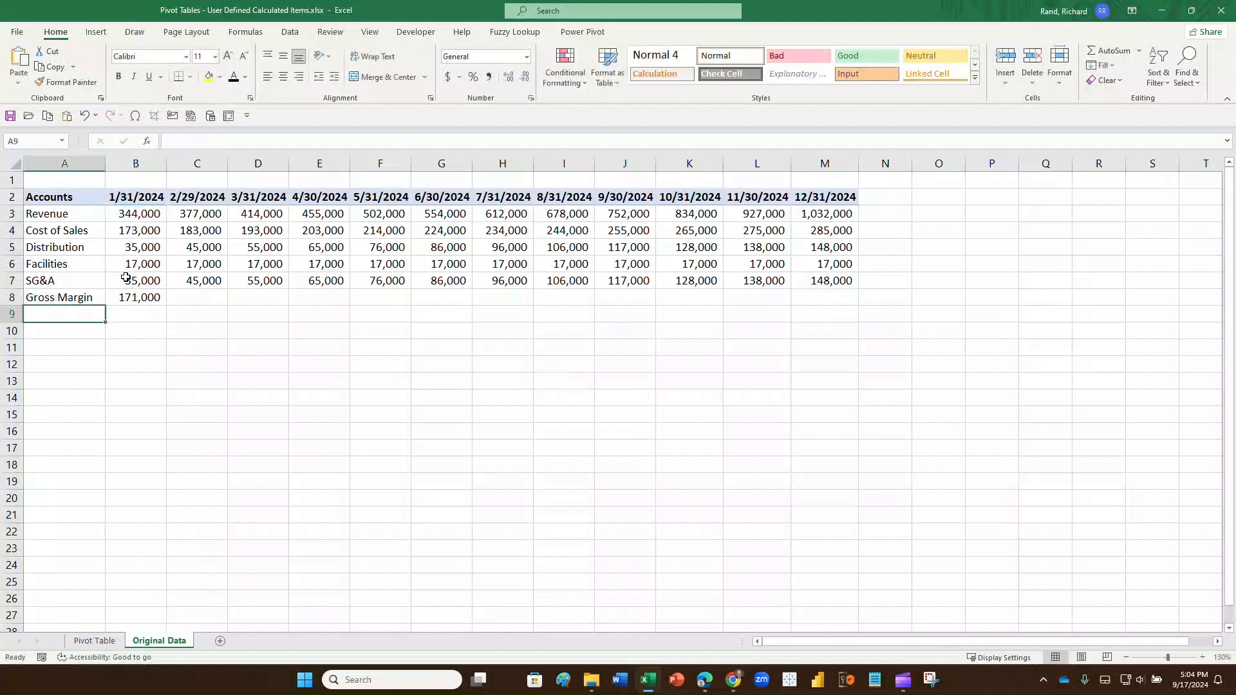
{"action": "left_click", "coordinate": [139, 297]}
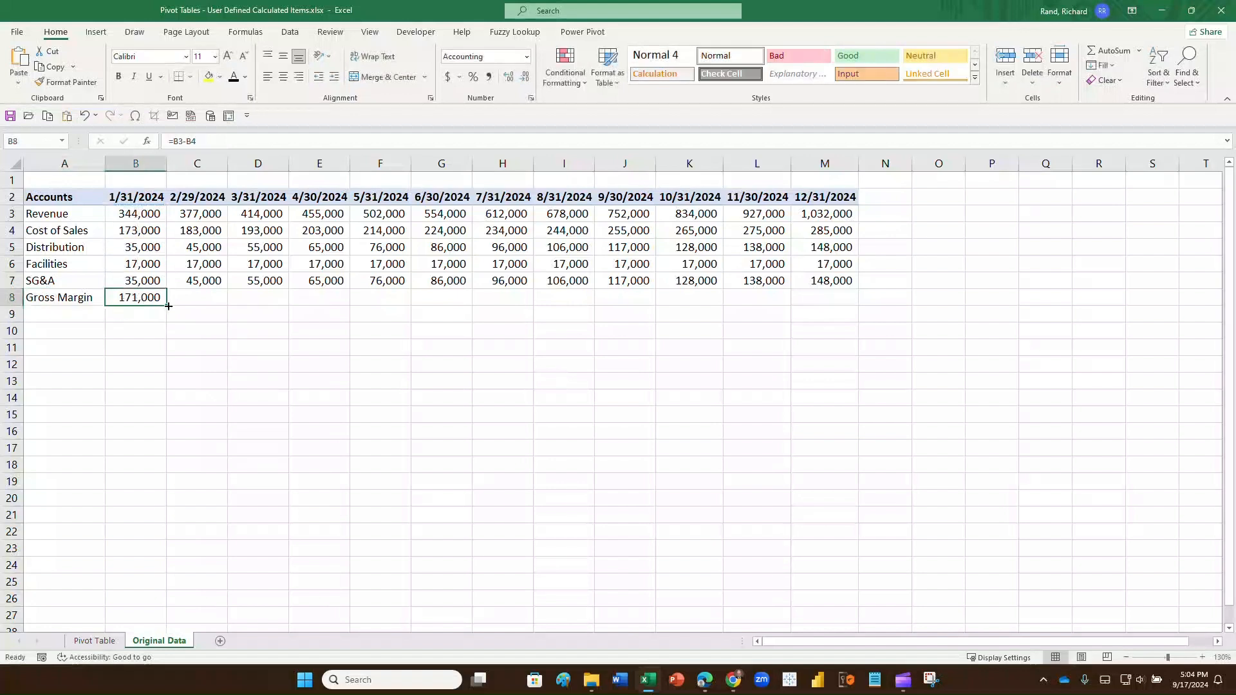
{"action": "left_click_drag", "start_coordinate": [168, 306], "coordinate": [826, 303]}
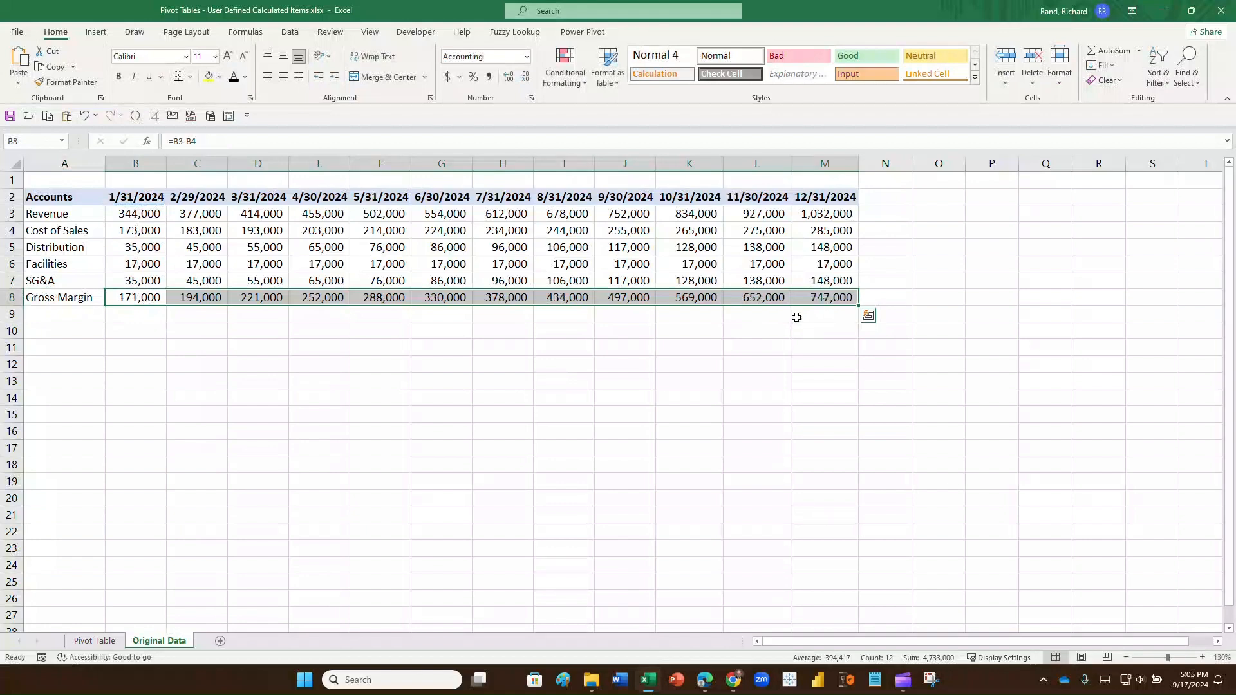
Refresh all data on the Pivot Table sheet and check the item list of the Accounts field.
{"action": "left_click", "coordinate": [94, 641]}
{"action": "left_click", "coordinate": [287, 300]}
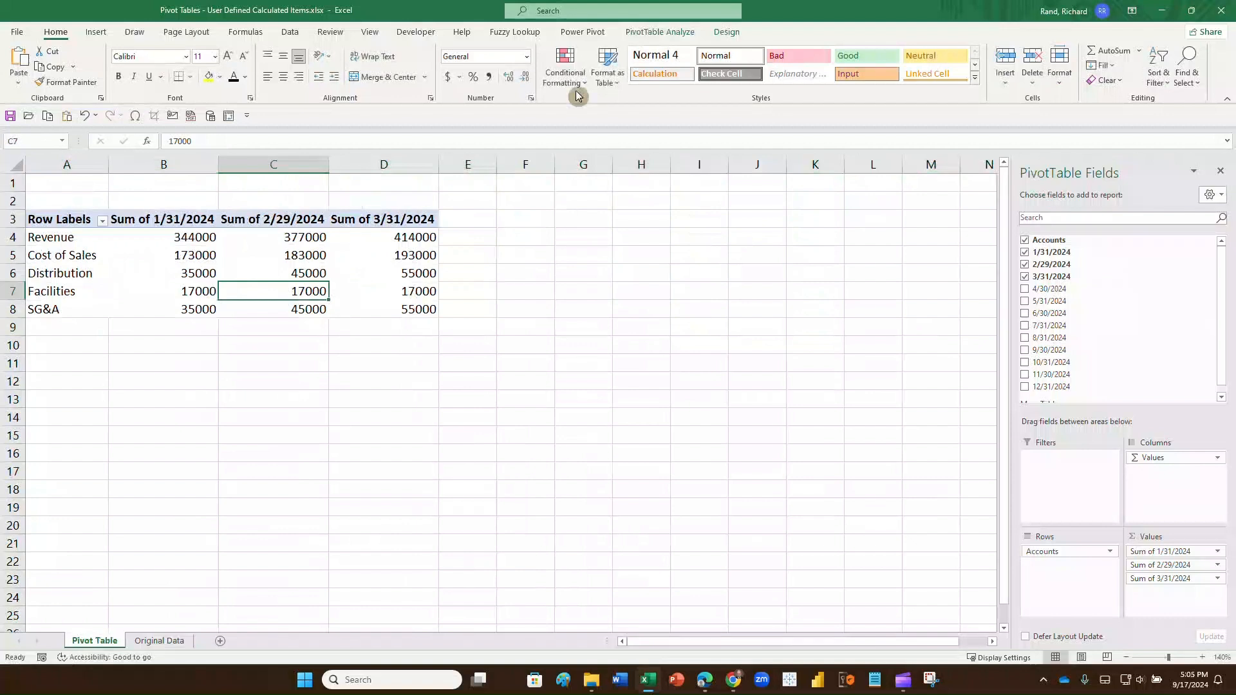
{"action": "left_click", "coordinate": [667, 37]}
{"action": "left_click", "coordinate": [482, 81]}
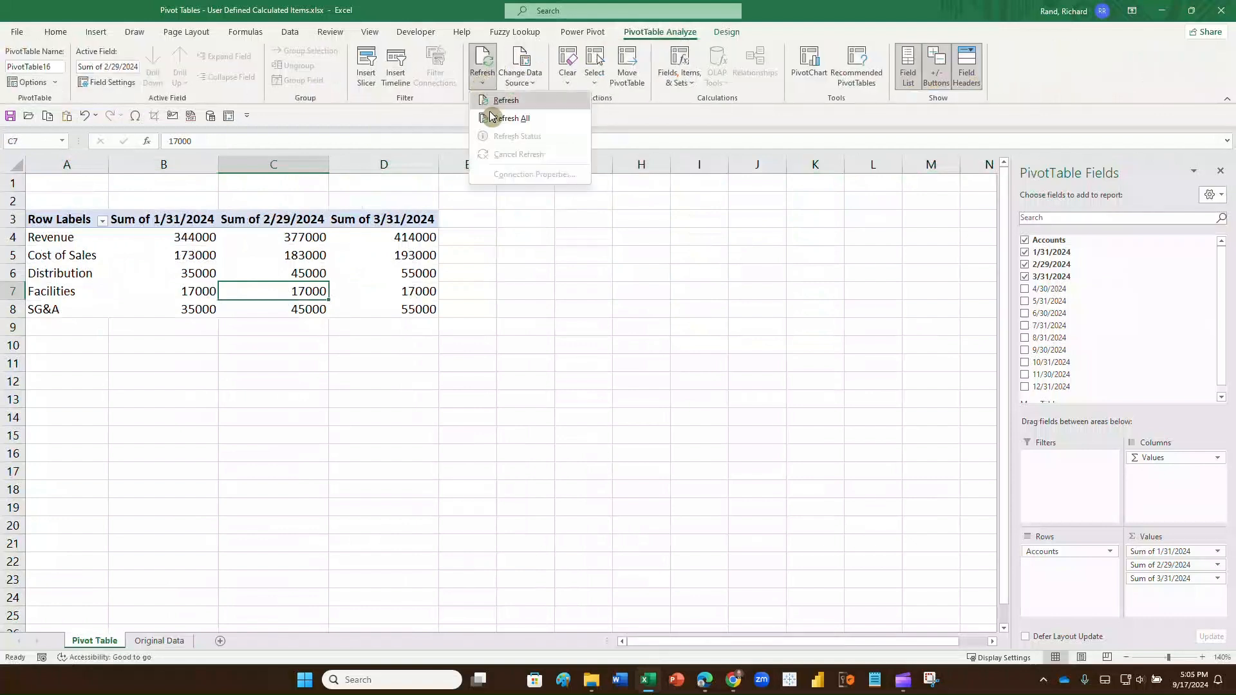
{"action": "left_click", "coordinate": [509, 117]}
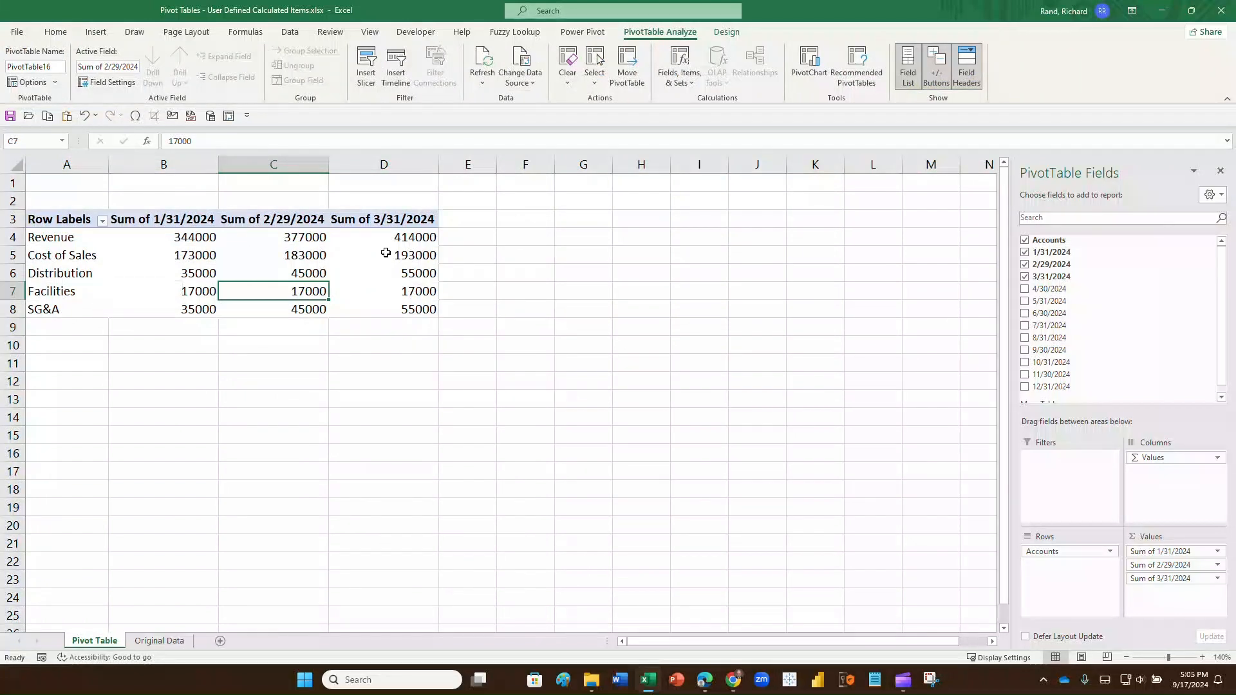
{"action": "left_click", "coordinate": [1206, 241]}
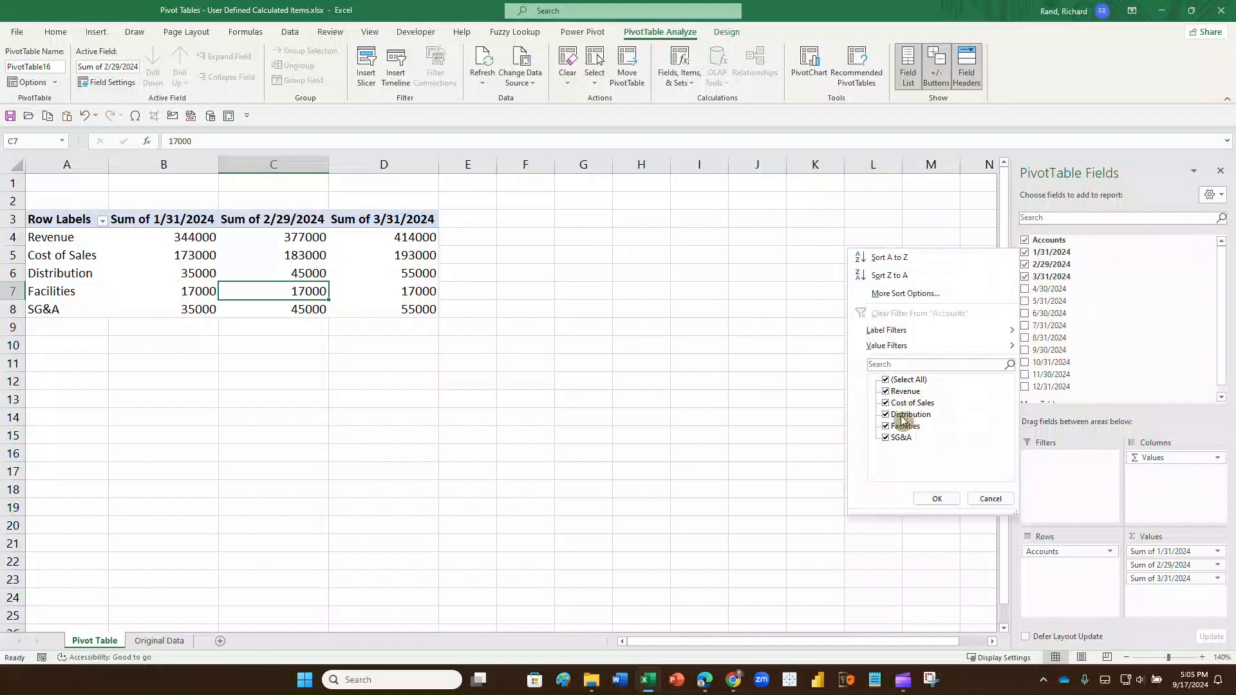
{"action": "left_click", "coordinate": [930, 495]}
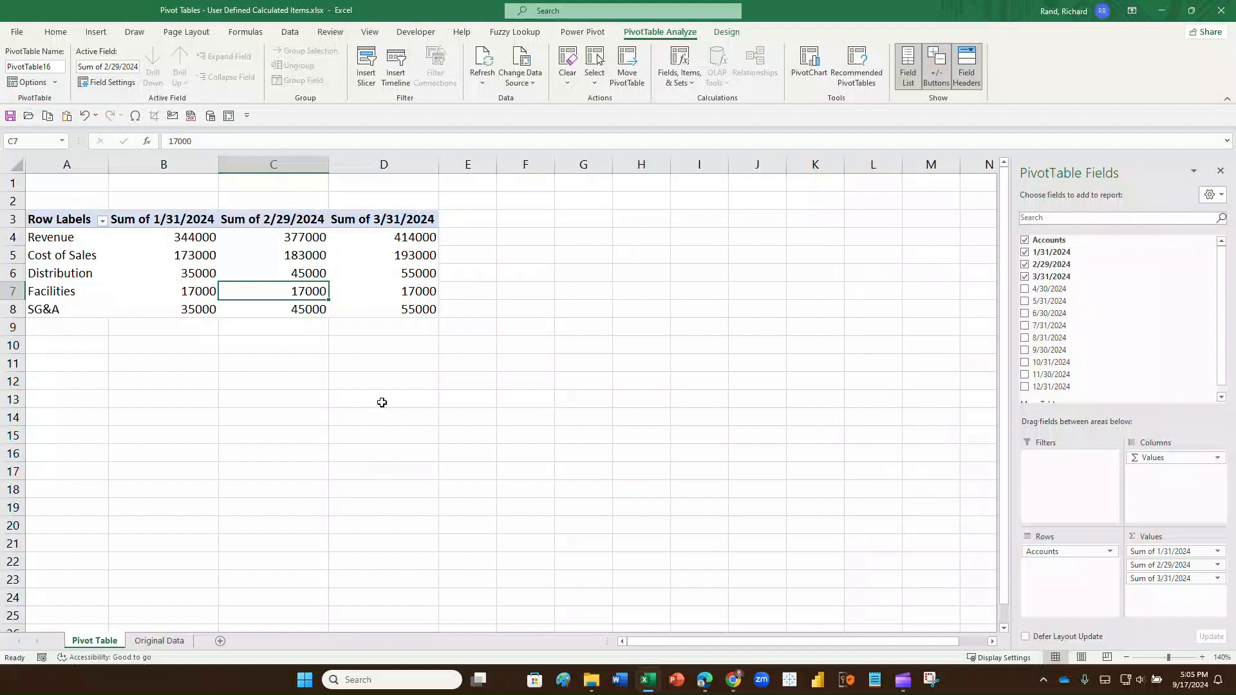
Delete row 8, the Gross Margin row, from the Original Data sheet.
{"action": "left_click", "coordinate": [153, 641]}
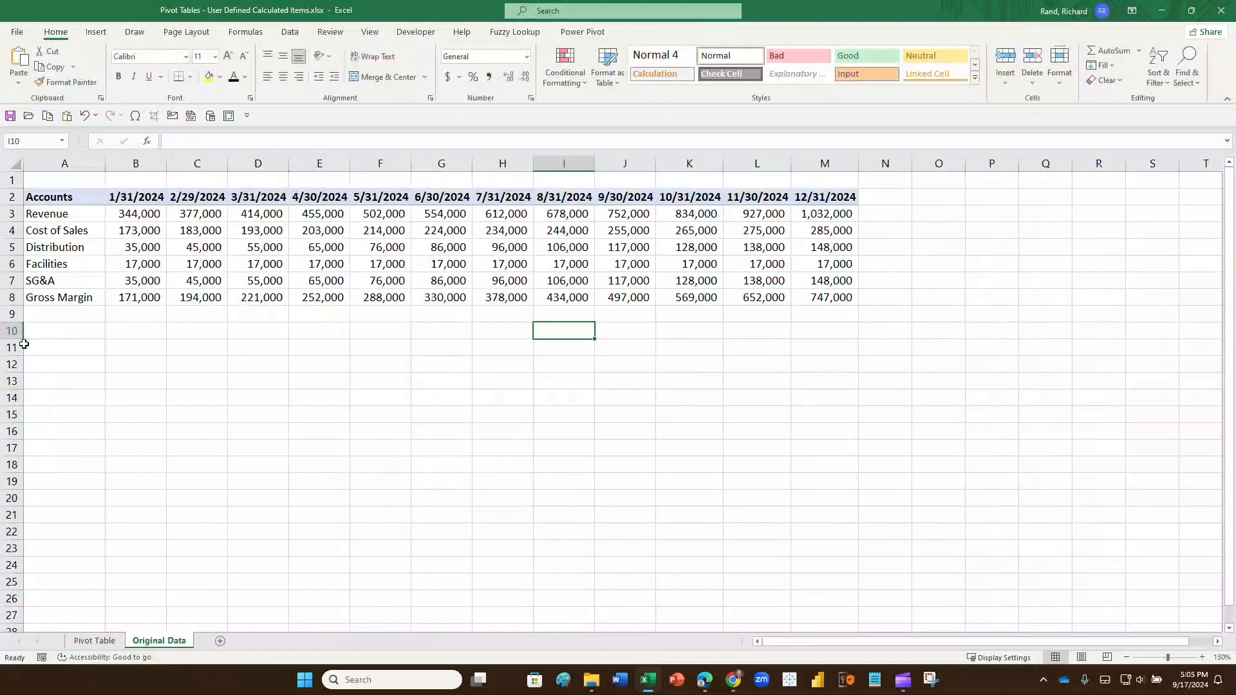
{"action": "left_click", "coordinate": [4, 296]}
{"action": "right_click", "coordinate": [7, 298]}
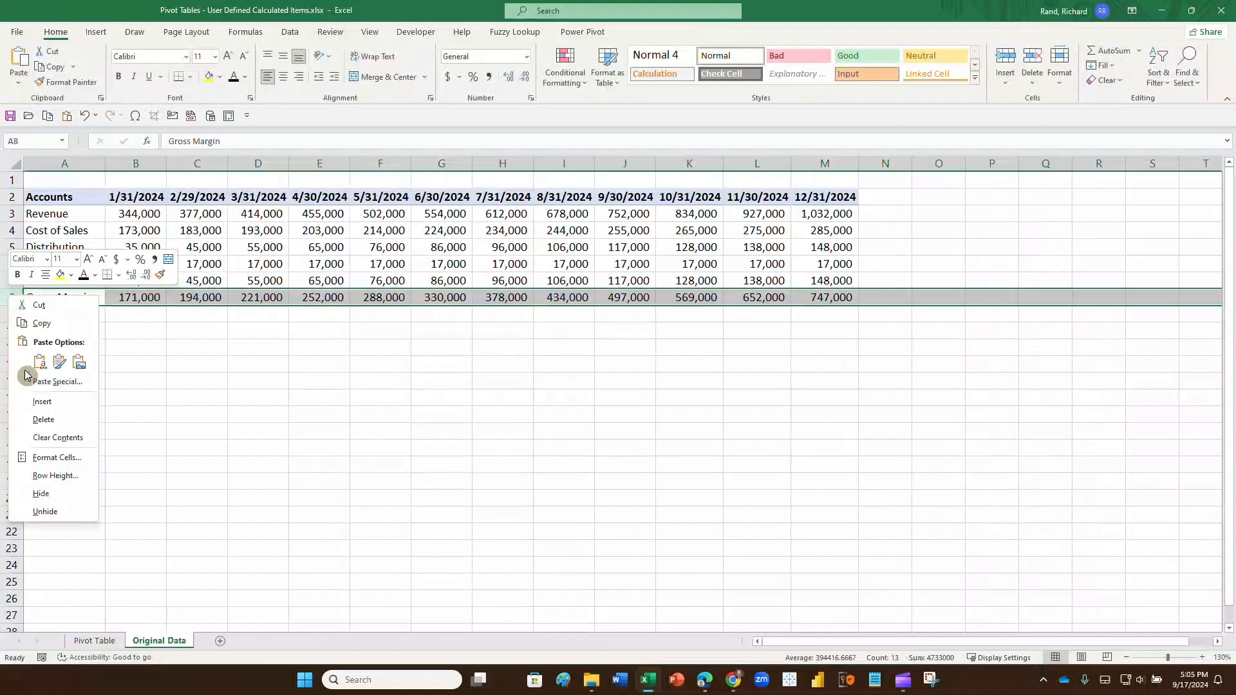
{"action": "left_click", "coordinate": [40, 419]}
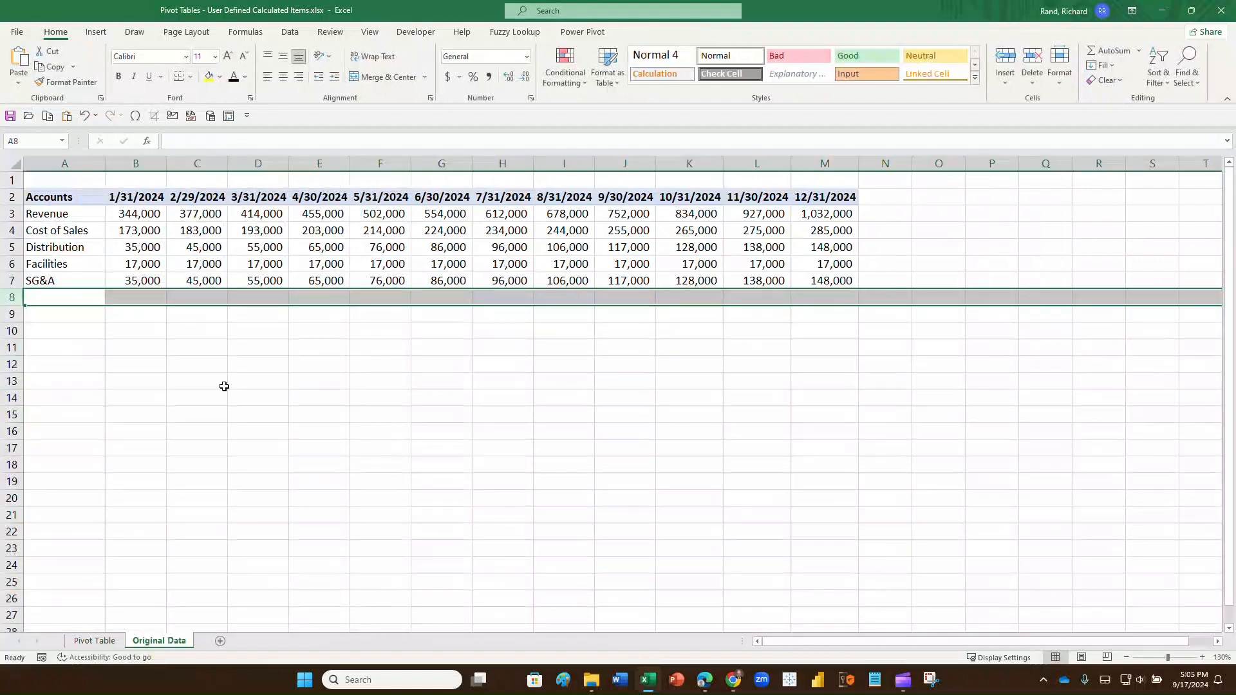
Insert a worksheet row above Distribution in the Original Data sheet.
{"action": "left_click", "coordinate": [11, 246]}
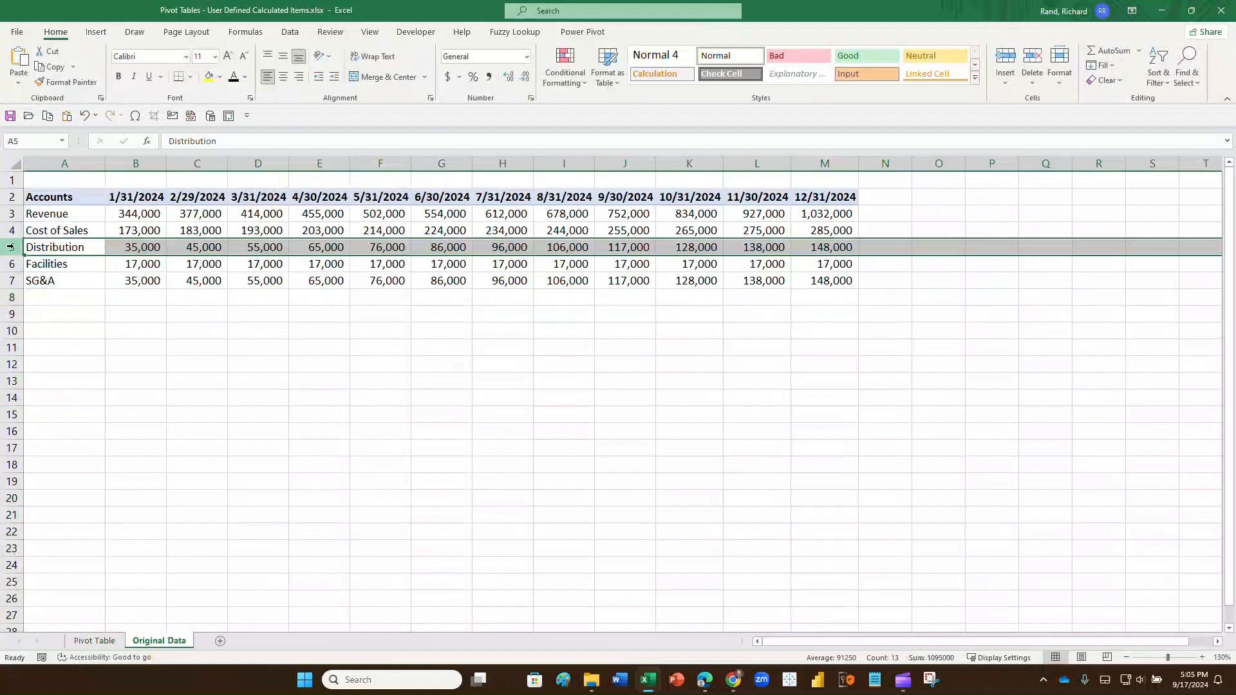
{"action": "right_click", "coordinate": [11, 246]}
{"action": "left_click", "coordinate": [45, 346]}
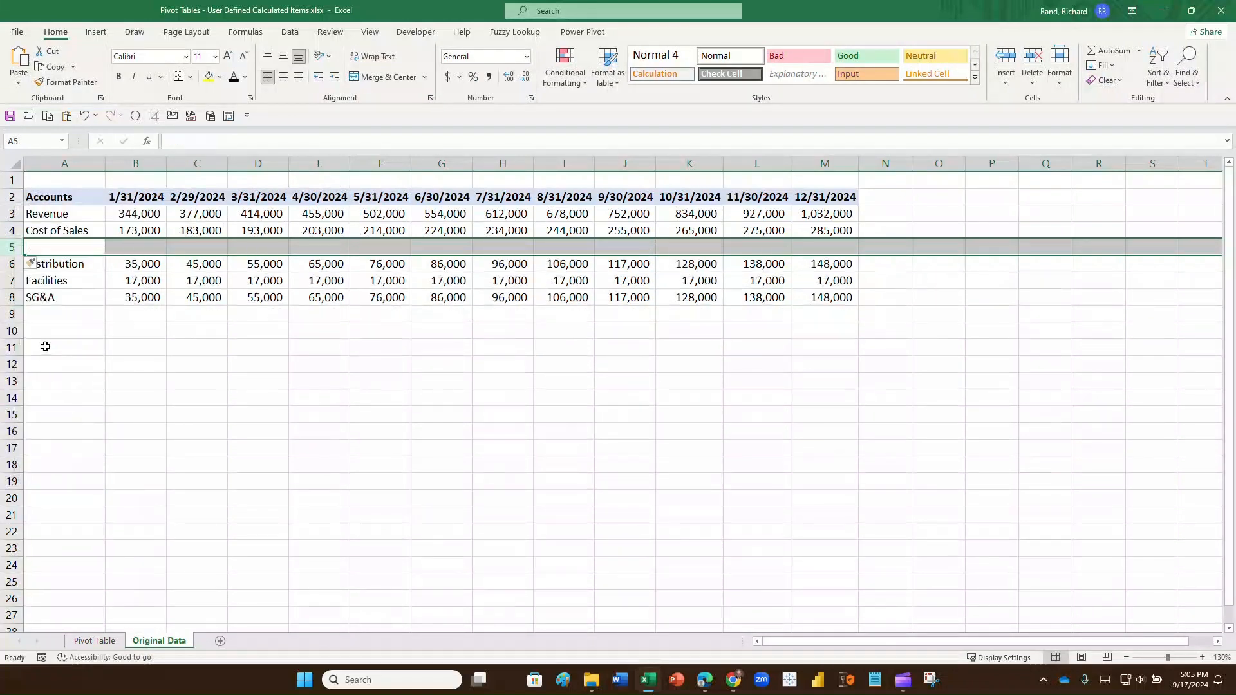
Label cell A5 Gross Margin and enter the formula =B3-B4 in B5 of the Original Data sheet.
{"action": "left_click", "coordinate": [41, 247]}
{"action": "type", "text": "G"}
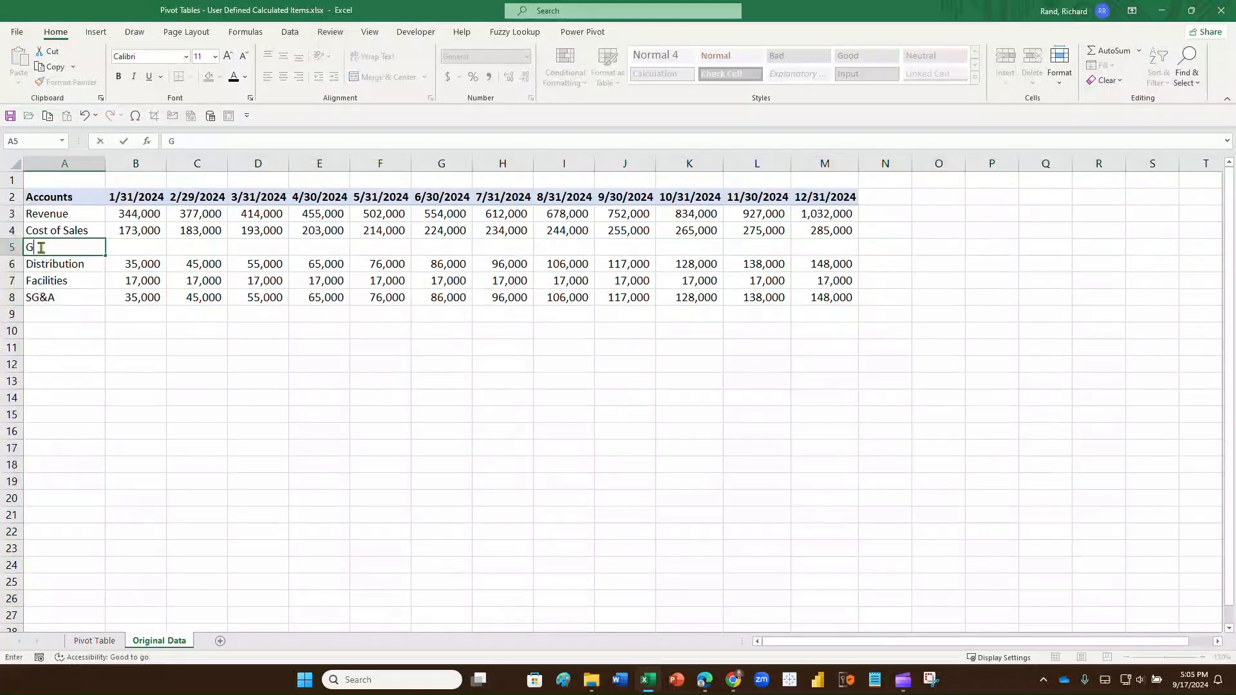
{"action": "type", "text": "ross Margin"}
{"action": "key", "text": "Tab"}
{"action": "type", "text": "="}
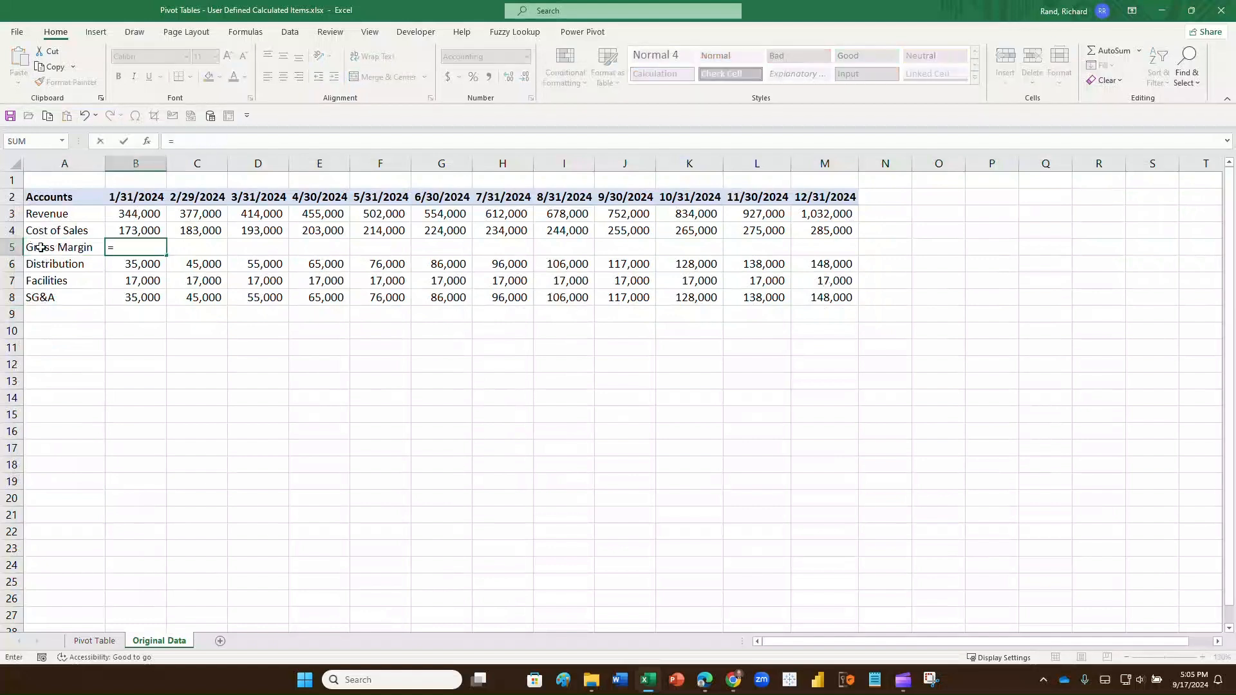
{"action": "key", "text": "Up"}
{"action": "key", "text": "Up"}
{"action": "type", "text": "-"}
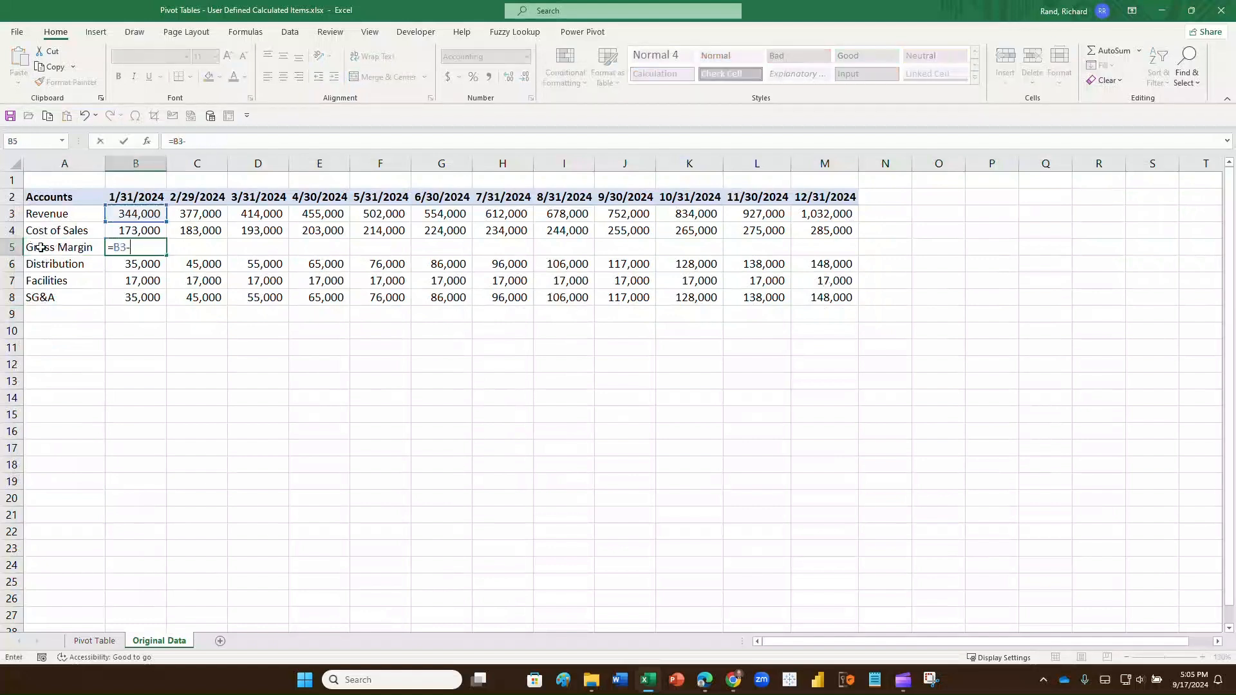
{"action": "key", "text": "Up"}
{"action": "key", "text": "Return"}
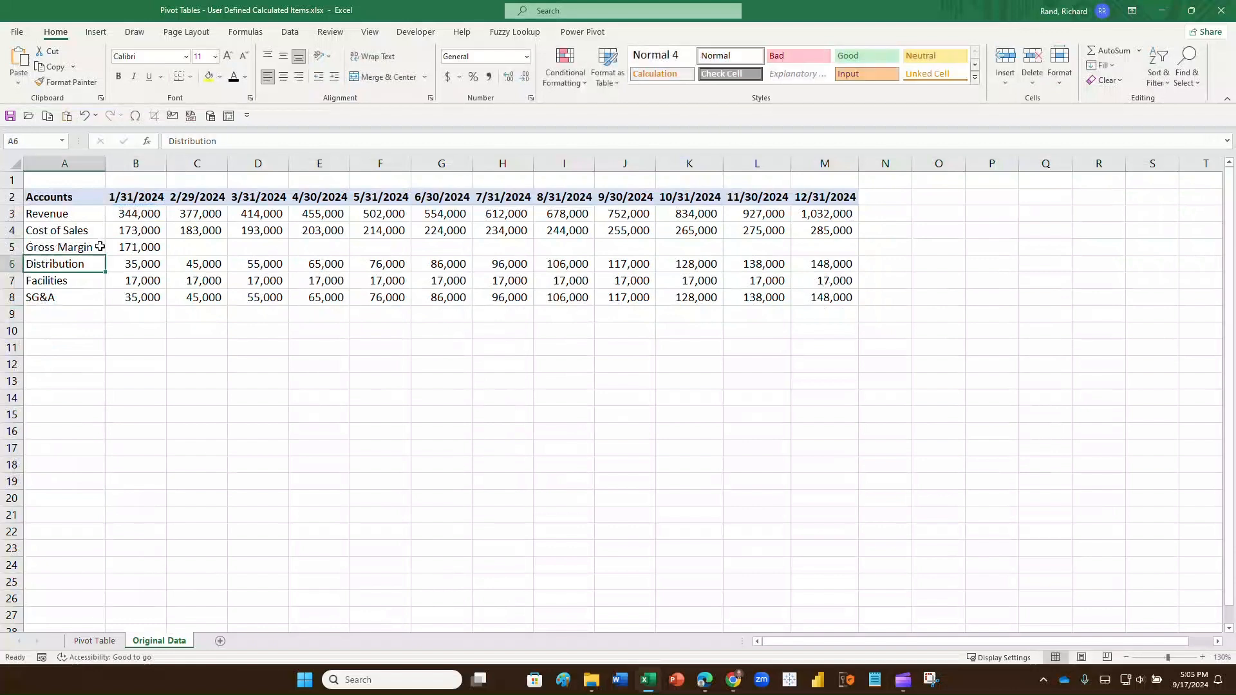
Fill the Gross Margin formula in B5 across to the 12/31/2024 column.
{"action": "left_click", "coordinate": [133, 251]}
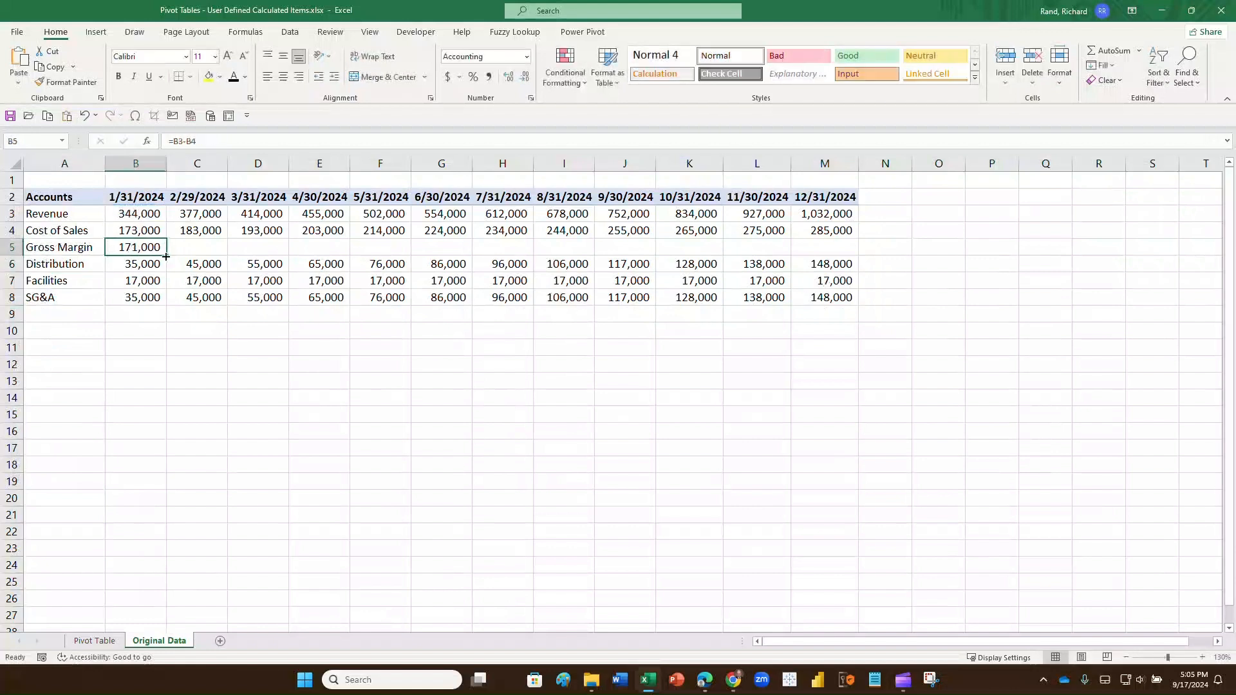
{"action": "left_click_drag", "start_coordinate": [166, 257], "coordinate": [832, 258]}
{"action": "left_click", "coordinate": [780, 284]}
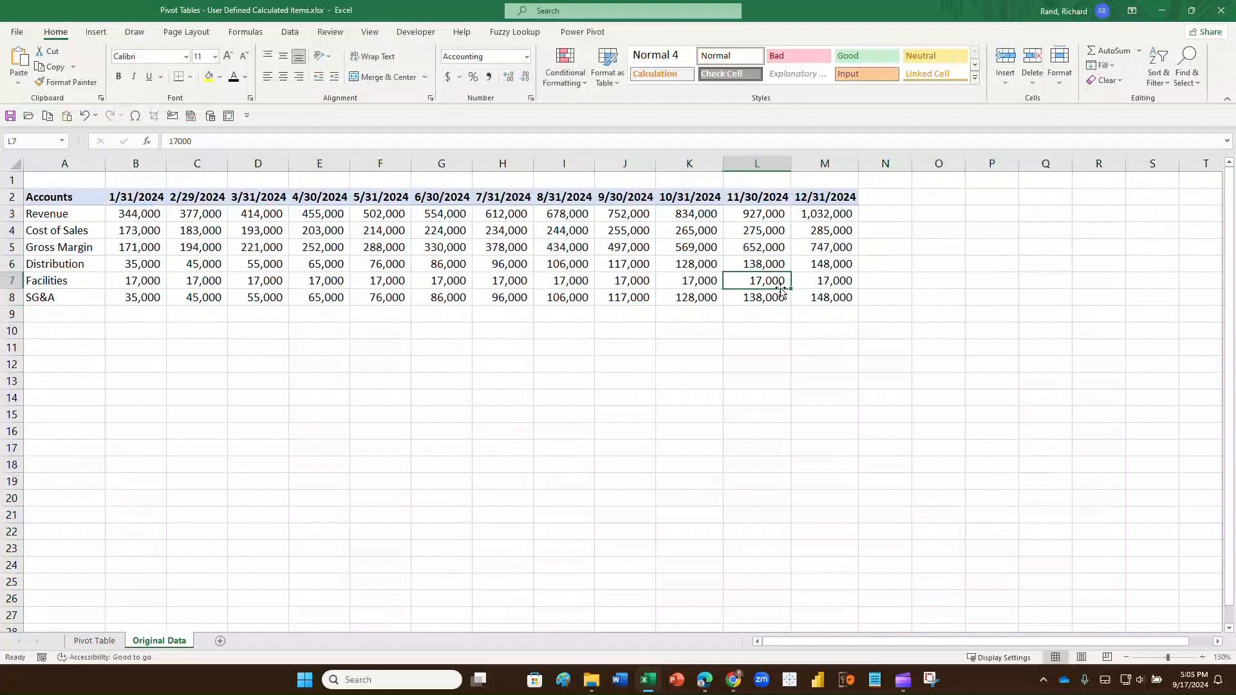
Refresh all data on the Pivot Table sheet and check that the Accounts field's item list includes Gross Margin.
{"action": "left_click", "coordinate": [97, 641]}
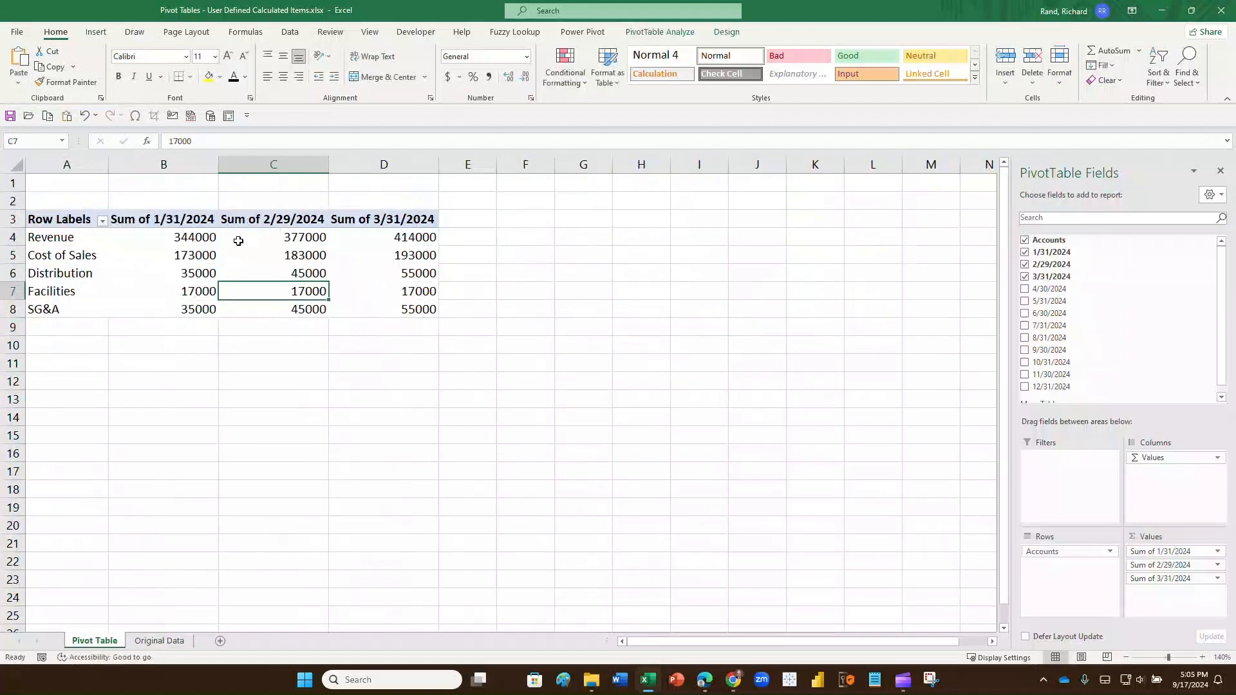
{"action": "left_click", "coordinate": [209, 266]}
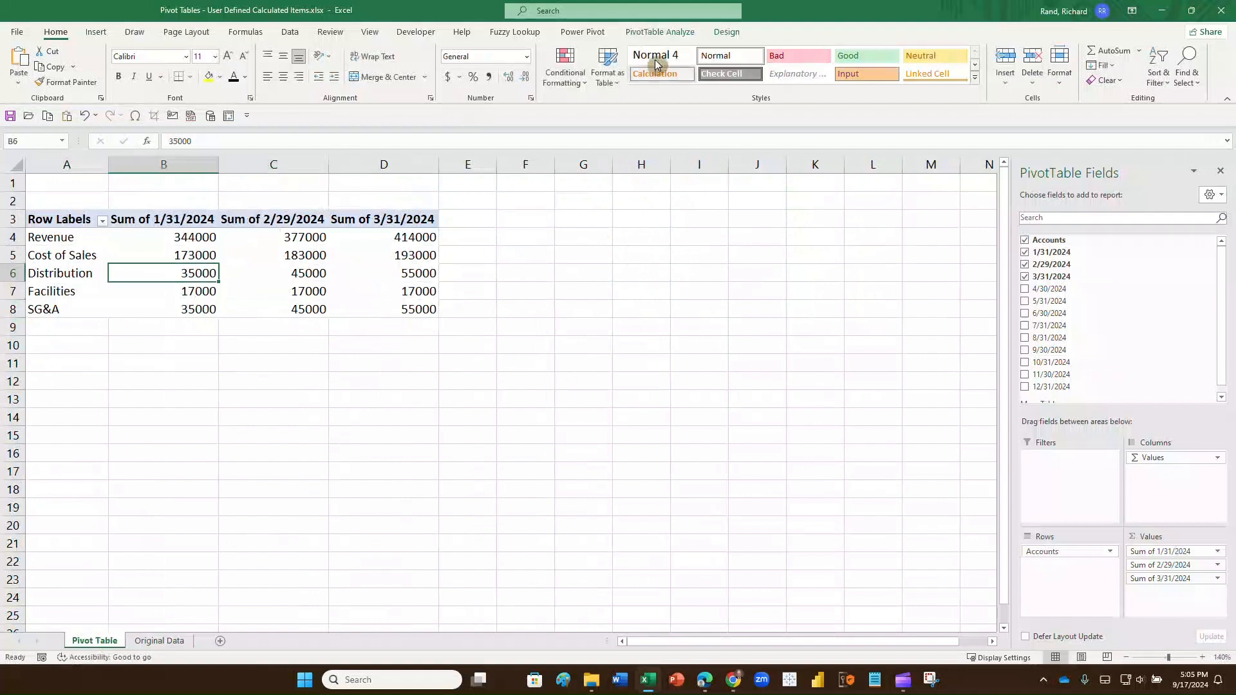
{"action": "left_click", "coordinate": [665, 35]}
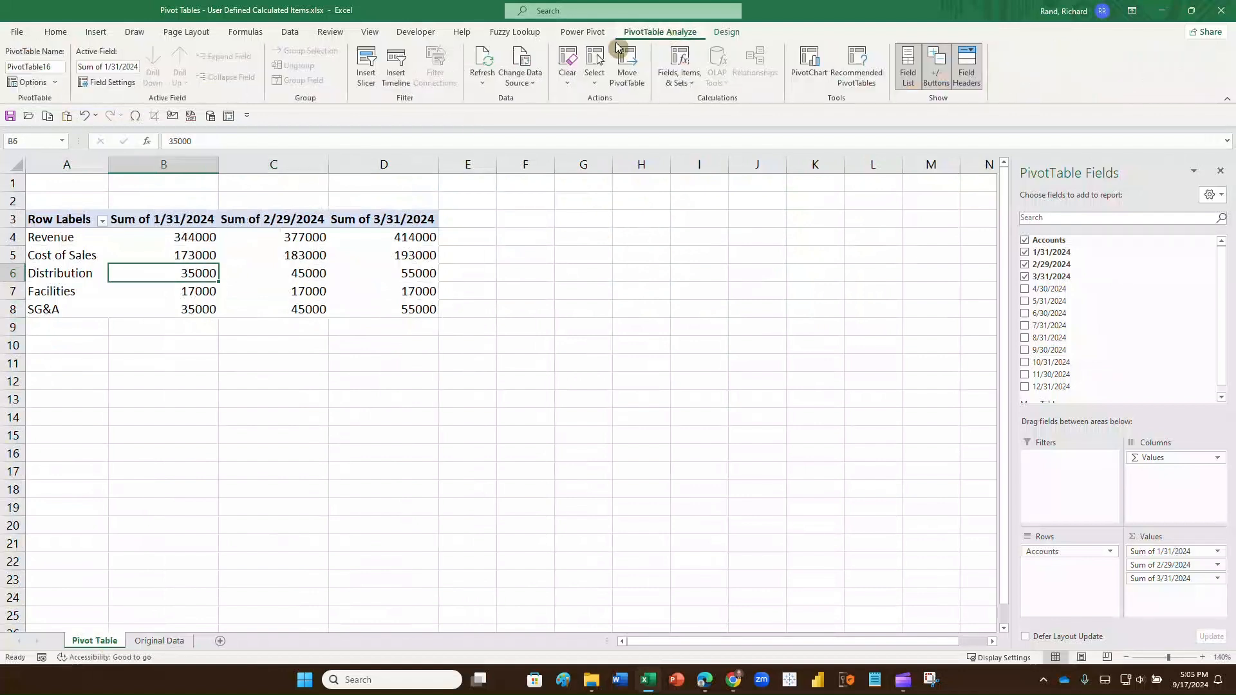
{"action": "left_click", "coordinate": [482, 83]}
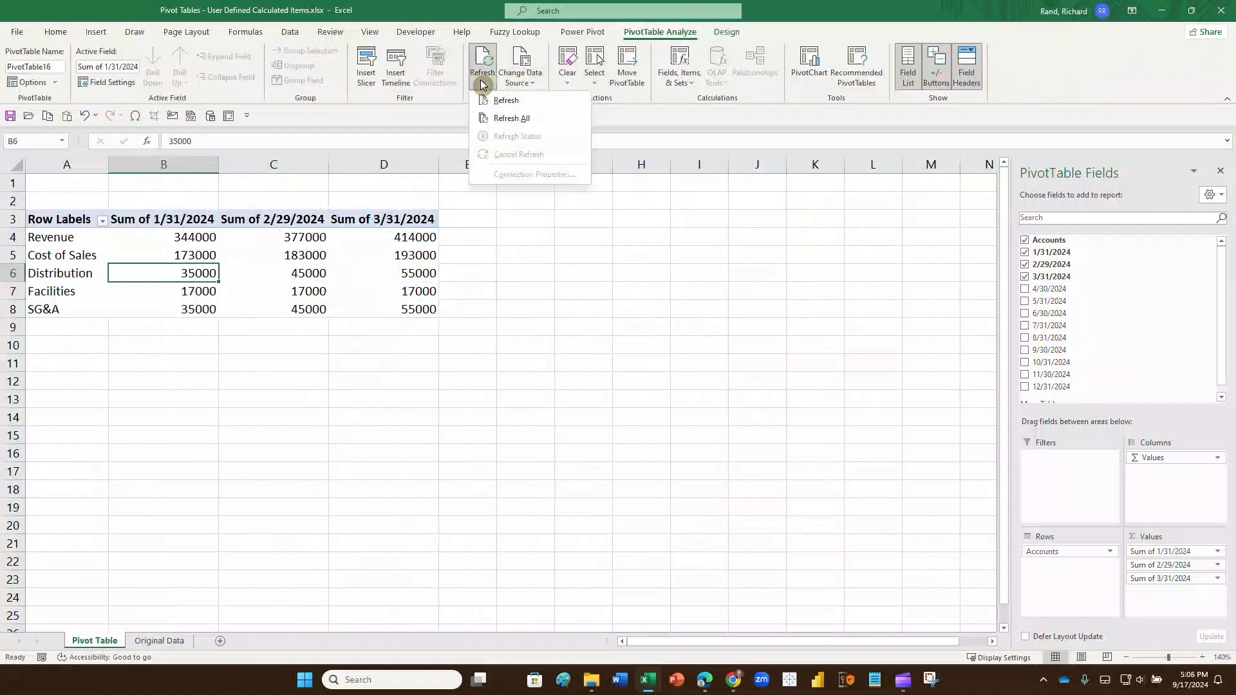
{"action": "left_click", "coordinate": [484, 119]}
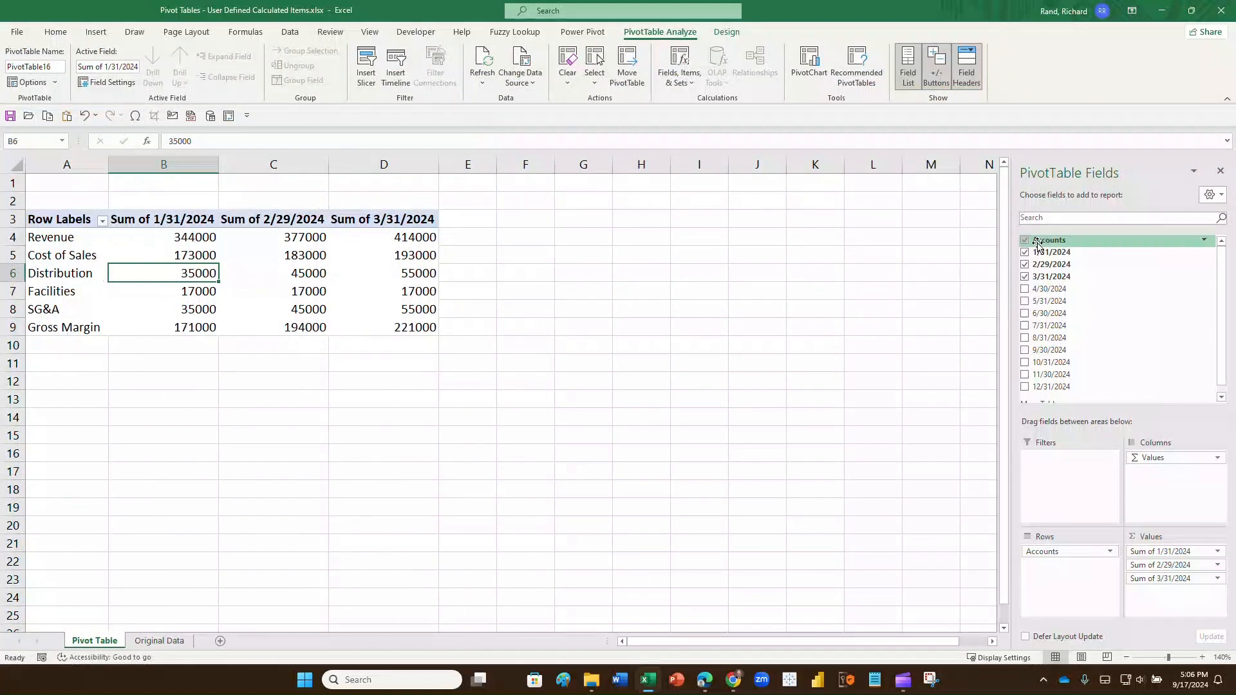
{"action": "left_click", "coordinate": [1204, 244]}
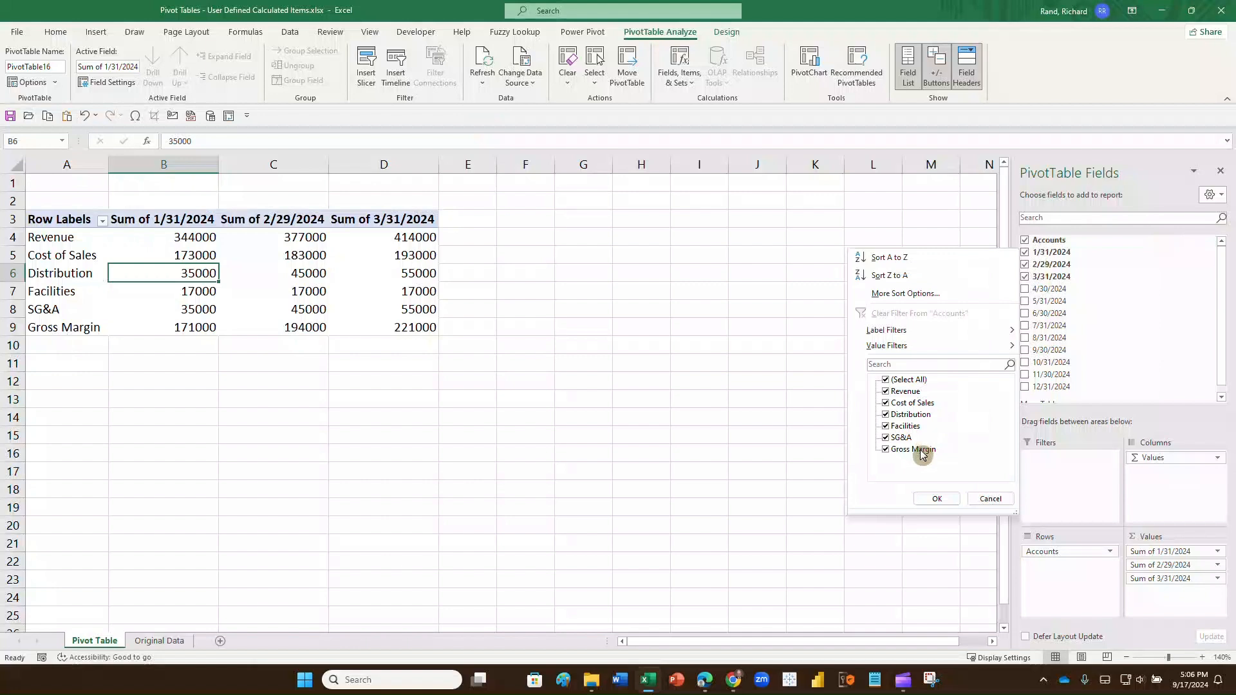
{"action": "left_click", "coordinate": [937, 499]}
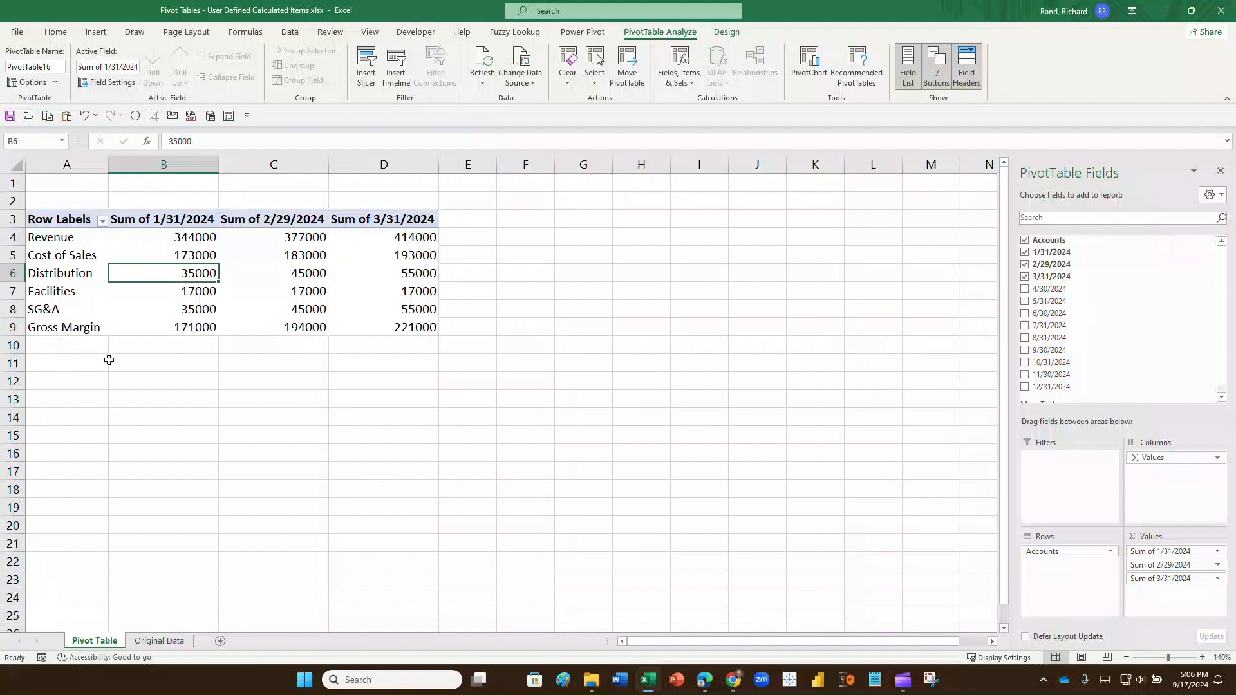
Move the Gross Margin item directly above Distribution in the pivot table.
{"action": "left_click", "coordinate": [90, 328]}
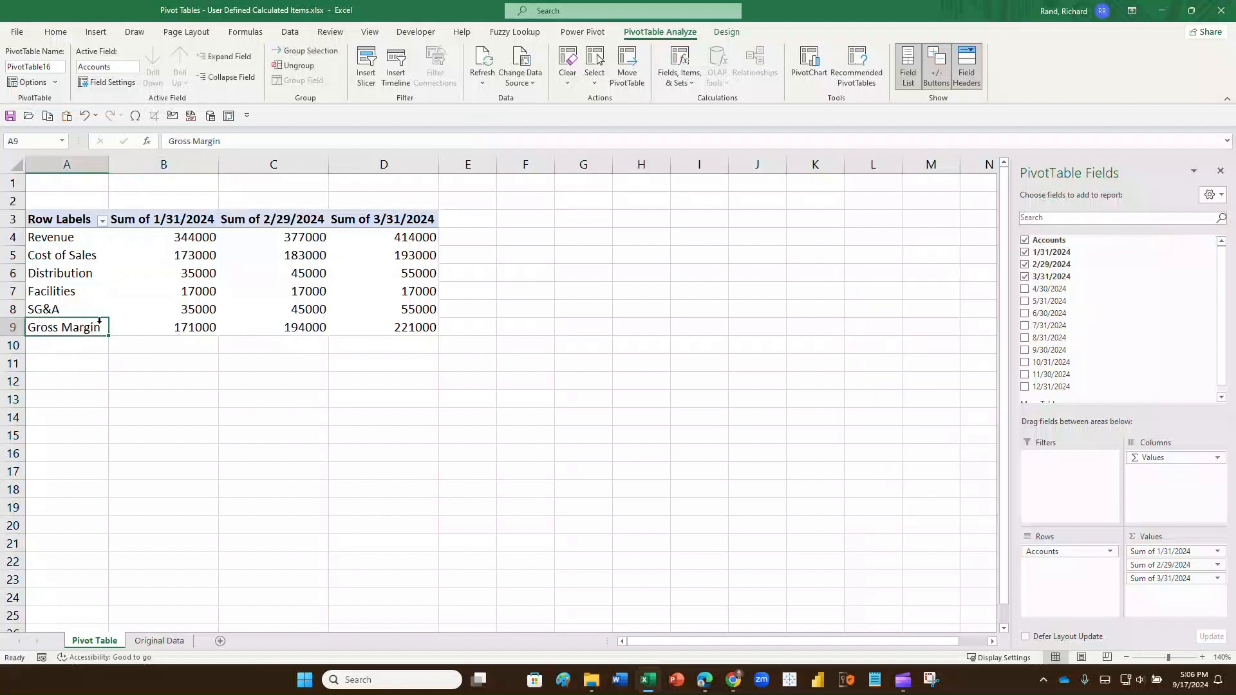
{"action": "left_click", "coordinate": [193, 328]}
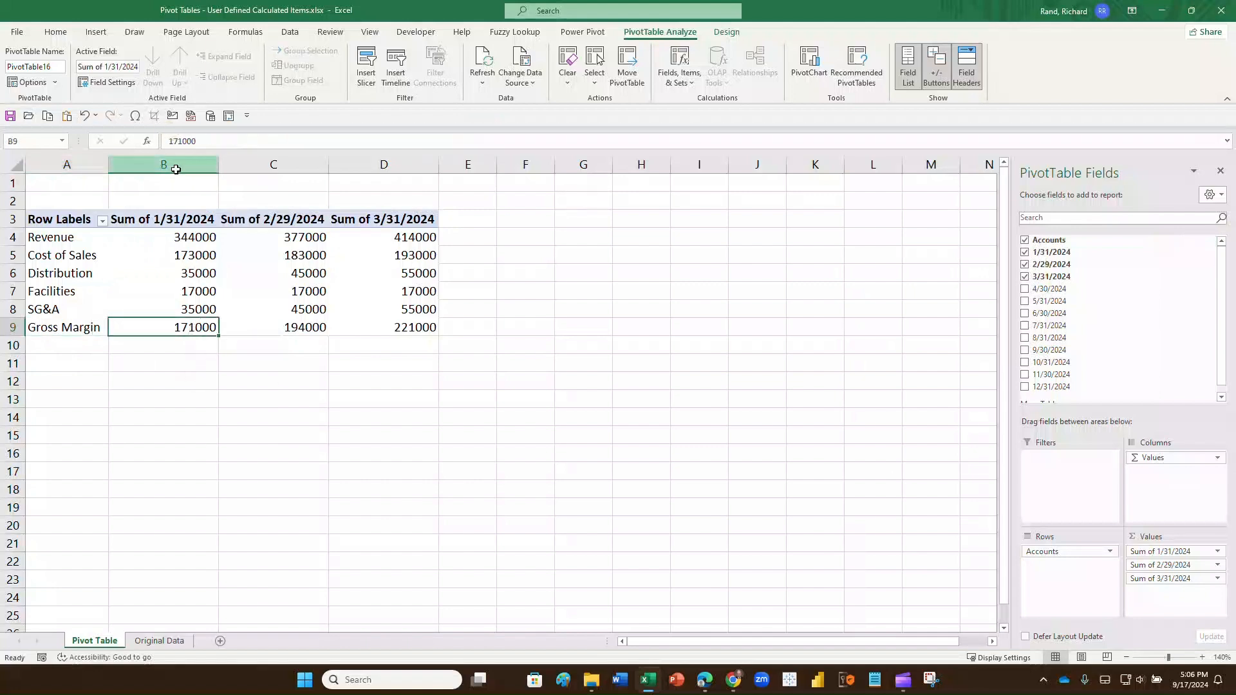
{"action": "left_click", "coordinate": [82, 327]}
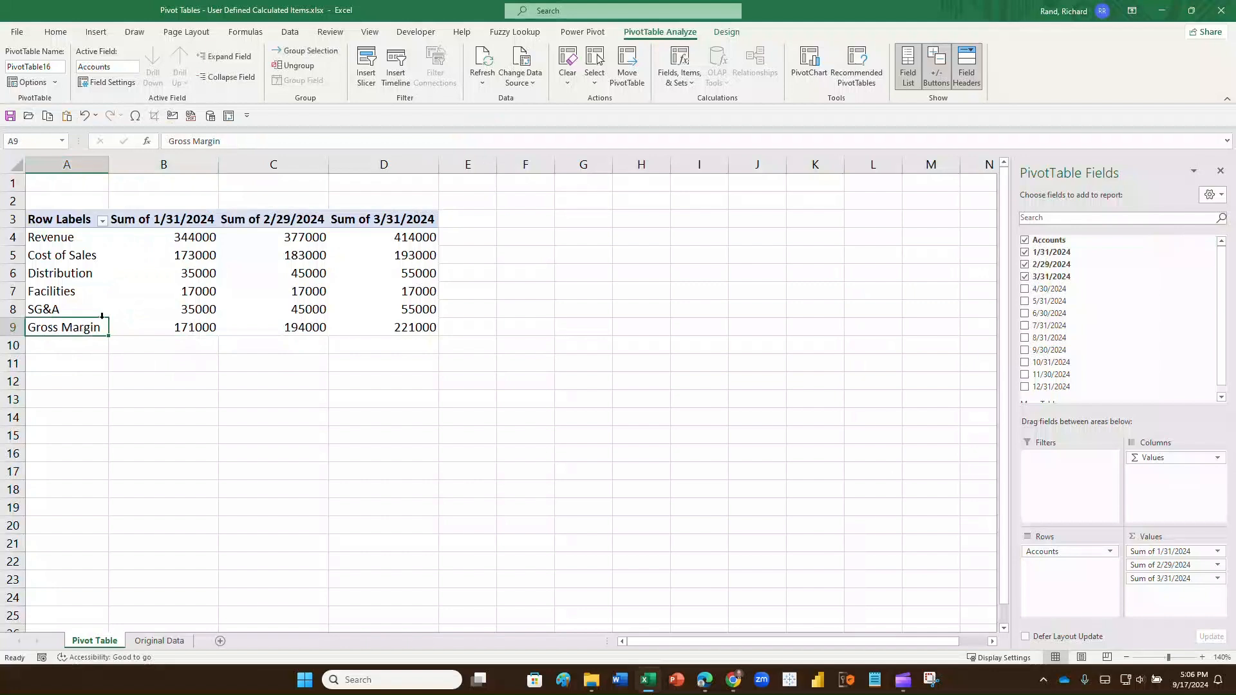
{"action": "left_click_drag", "start_coordinate": [102, 314], "coordinate": [102, 263]}
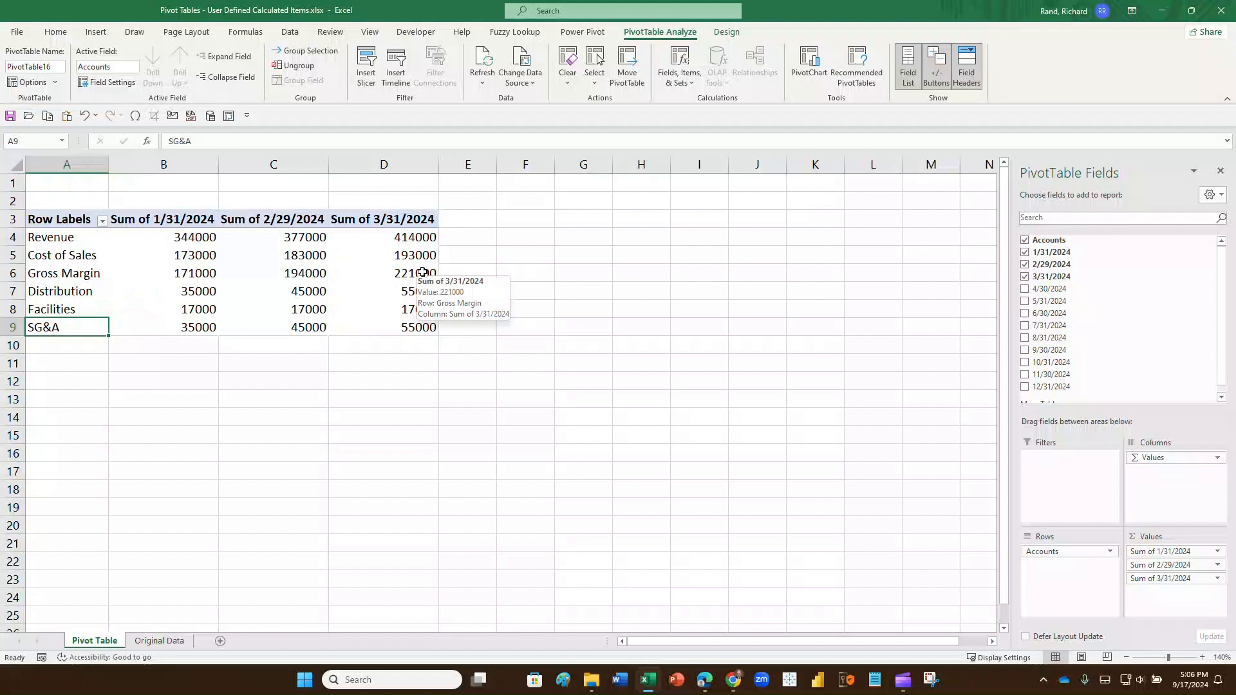
Undo the pivot table reordering and refresh, the Gross Margin entries, and the row insertion in the Original Data sheet.
{"action": "left_click", "coordinate": [86, 118]}
{"action": "left_click", "coordinate": [86, 118]}
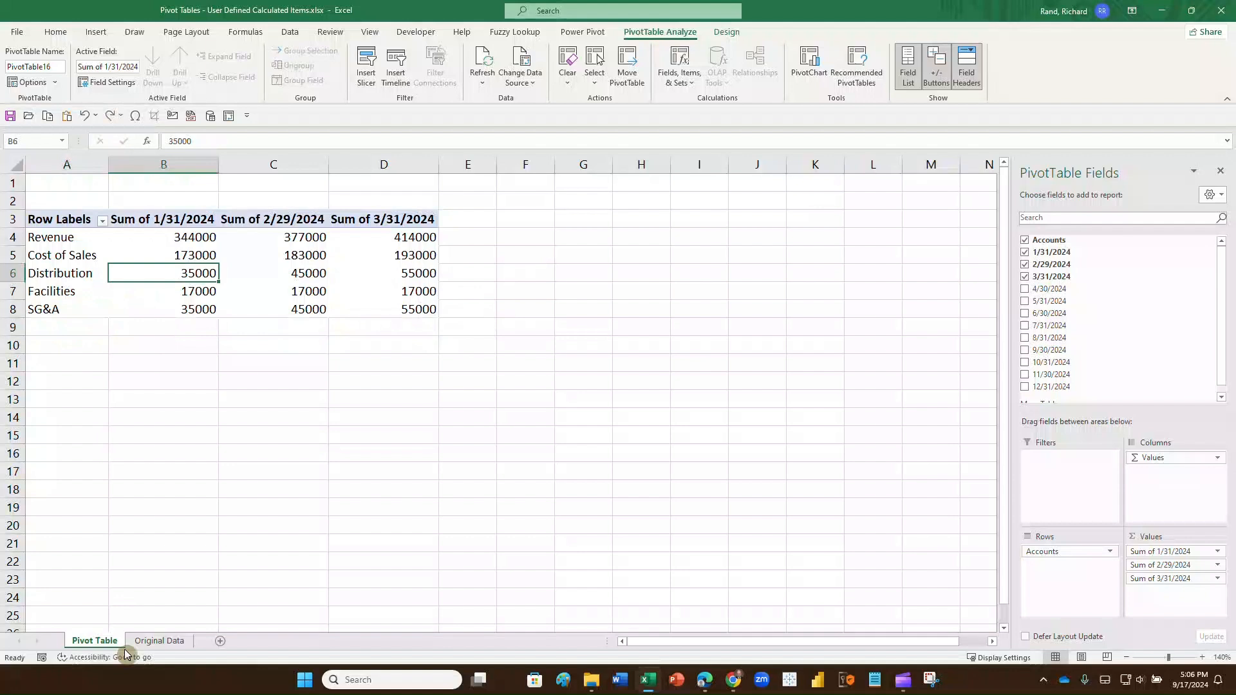
{"action": "left_click", "coordinate": [84, 118]}
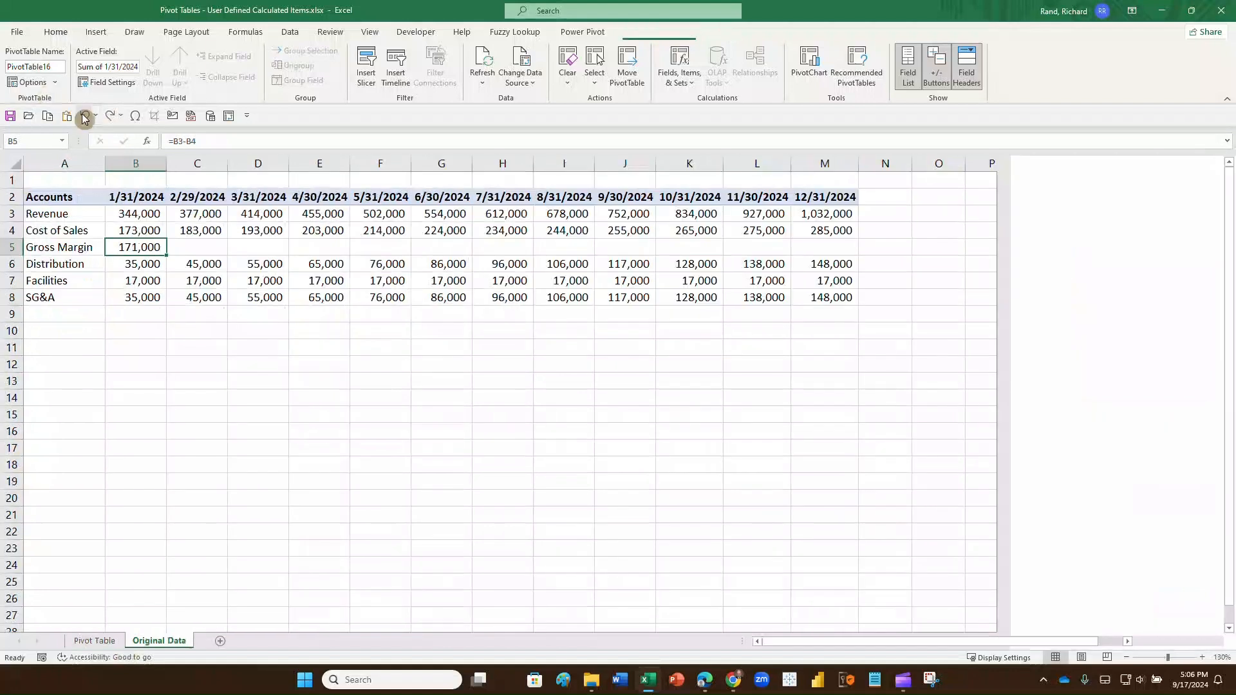
{"action": "left_click", "coordinate": [84, 118]}
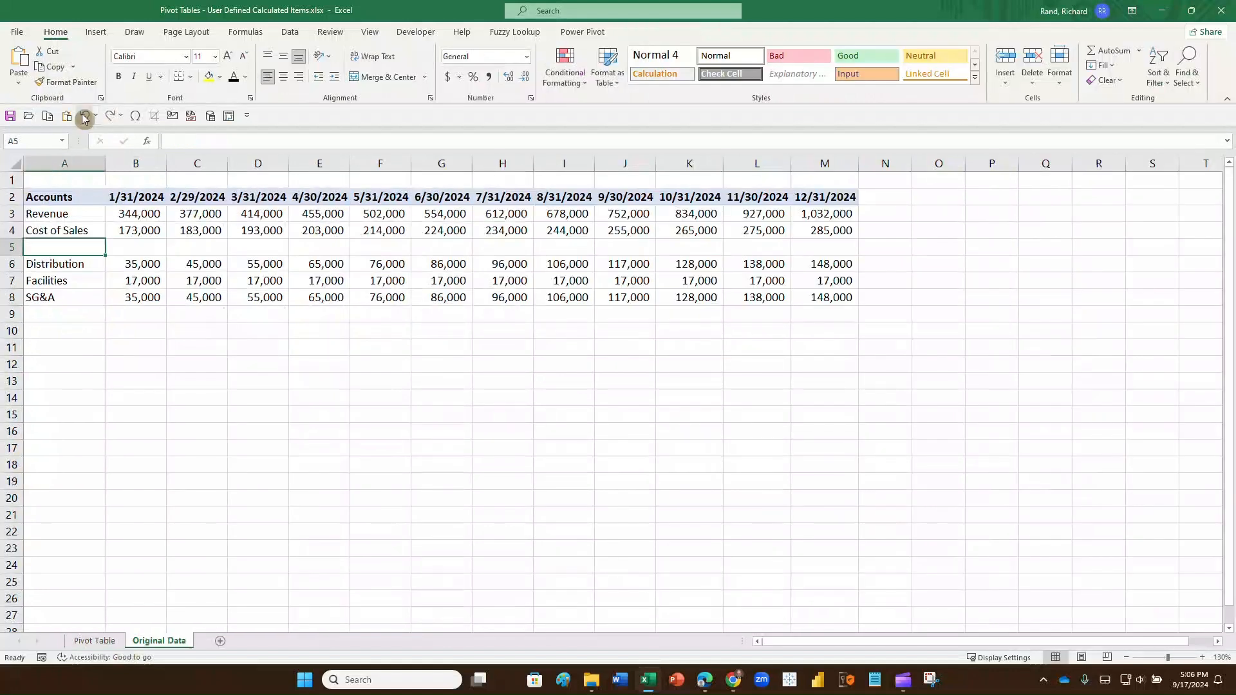
{"action": "left_click", "coordinate": [84, 118]}
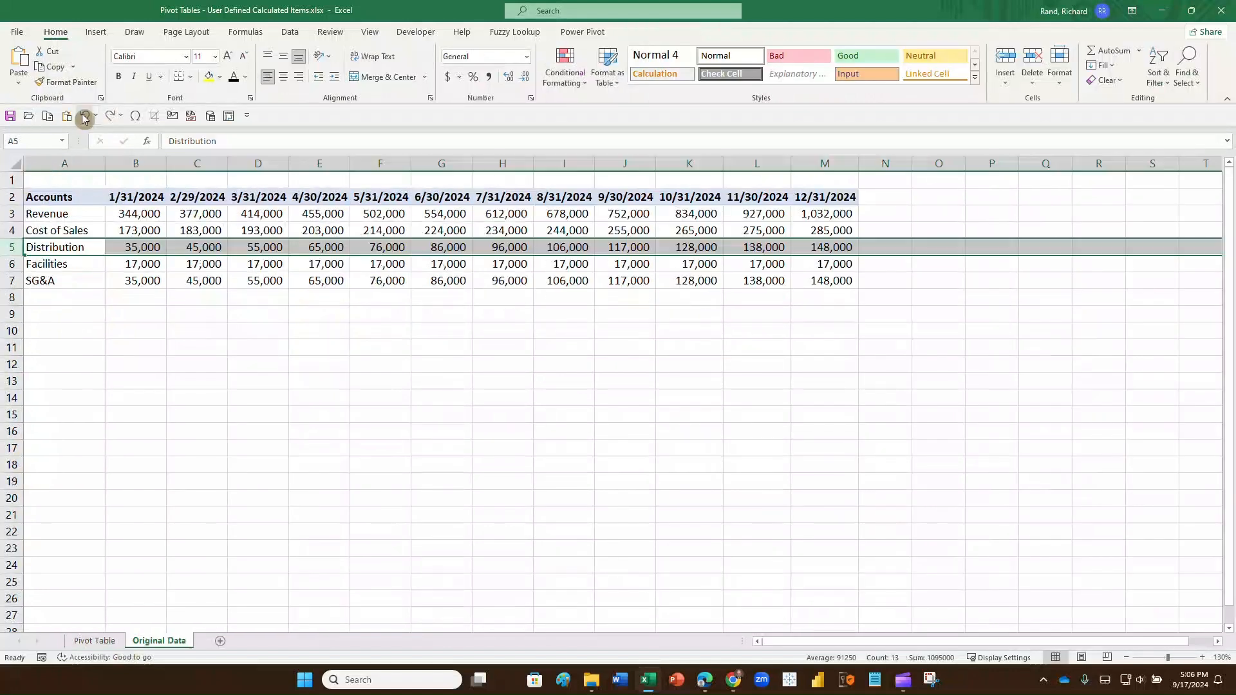
View the fields, items and sets commands on the Pivot Table sheet with a value cell selected.
{"action": "left_click", "coordinate": [97, 641]}
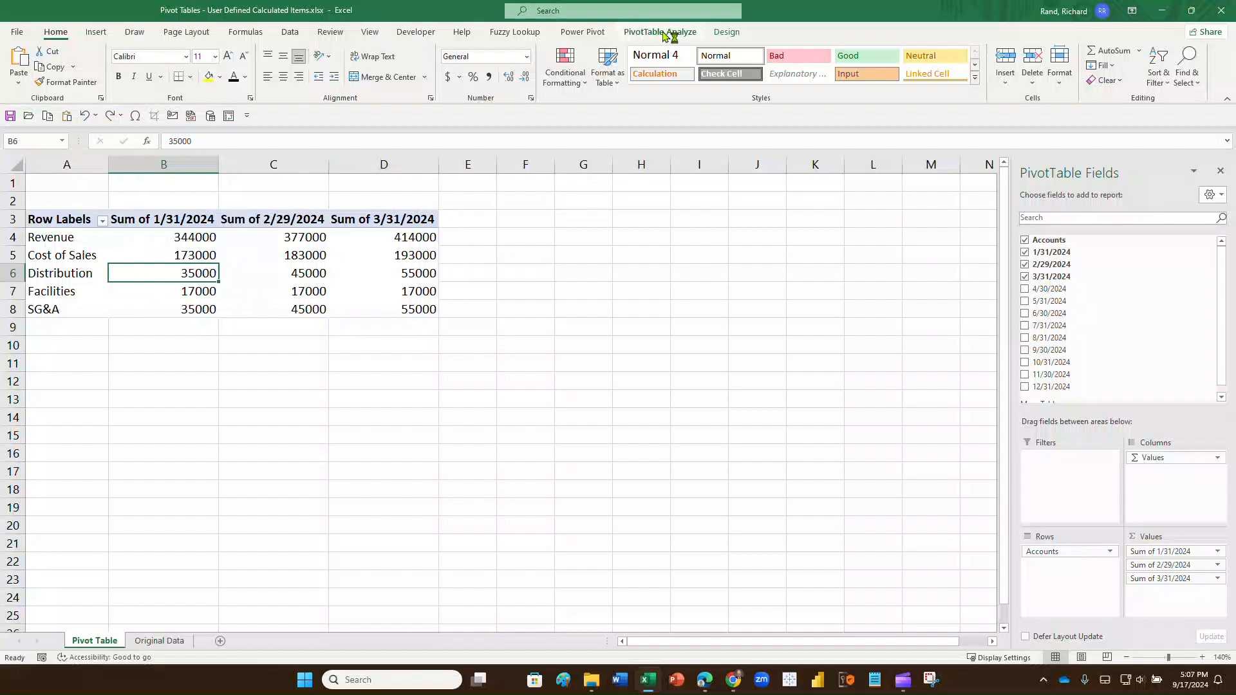
{"action": "key", "text": "super+plus"}
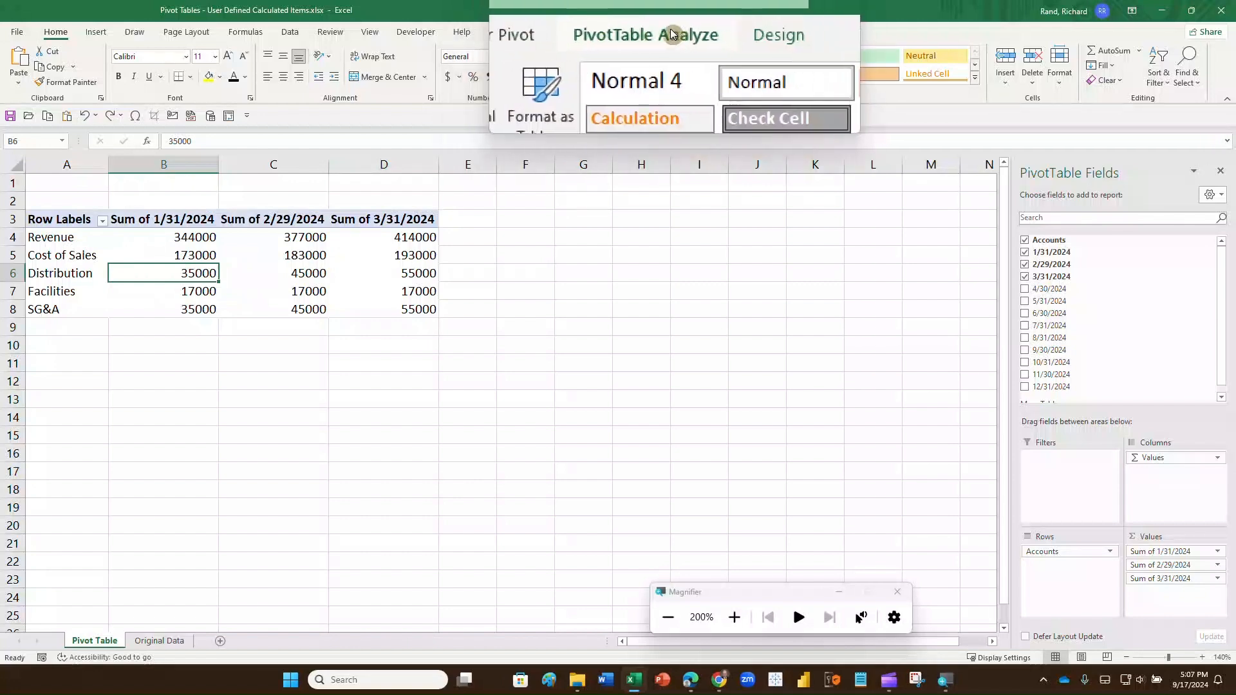
{"action": "left_click", "coordinate": [677, 30]}
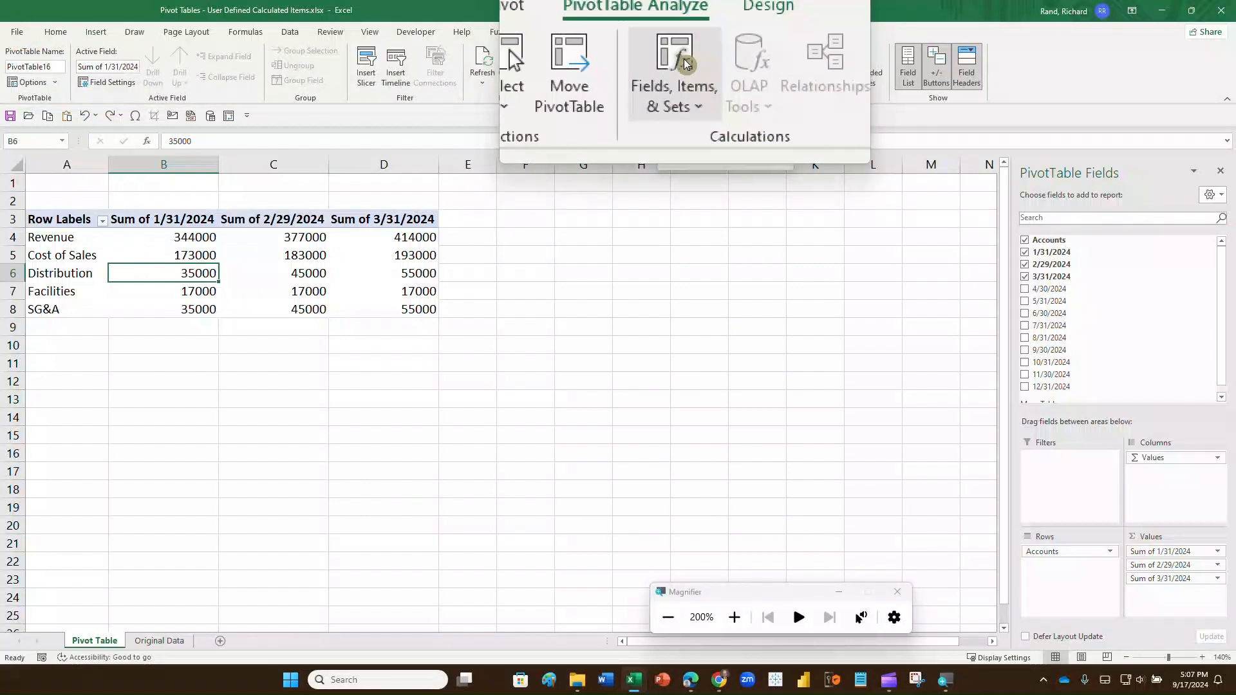
{"action": "left_click", "coordinate": [685, 62]}
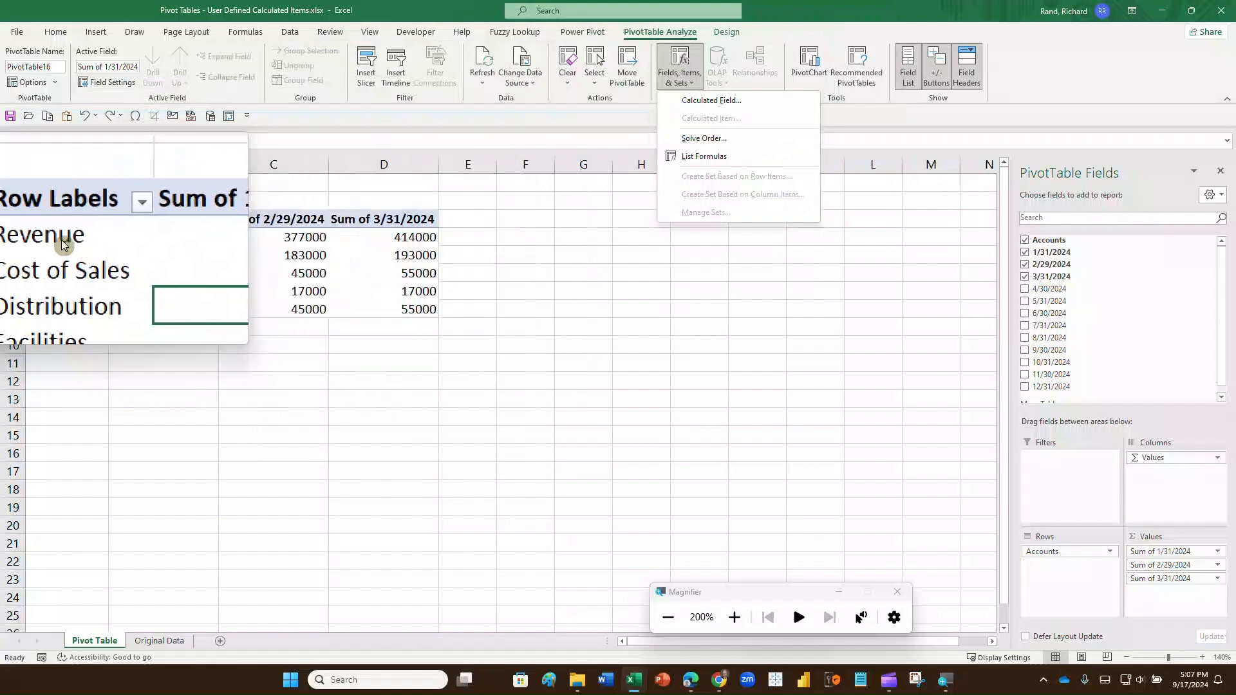
{"action": "key", "text": "Escape"}
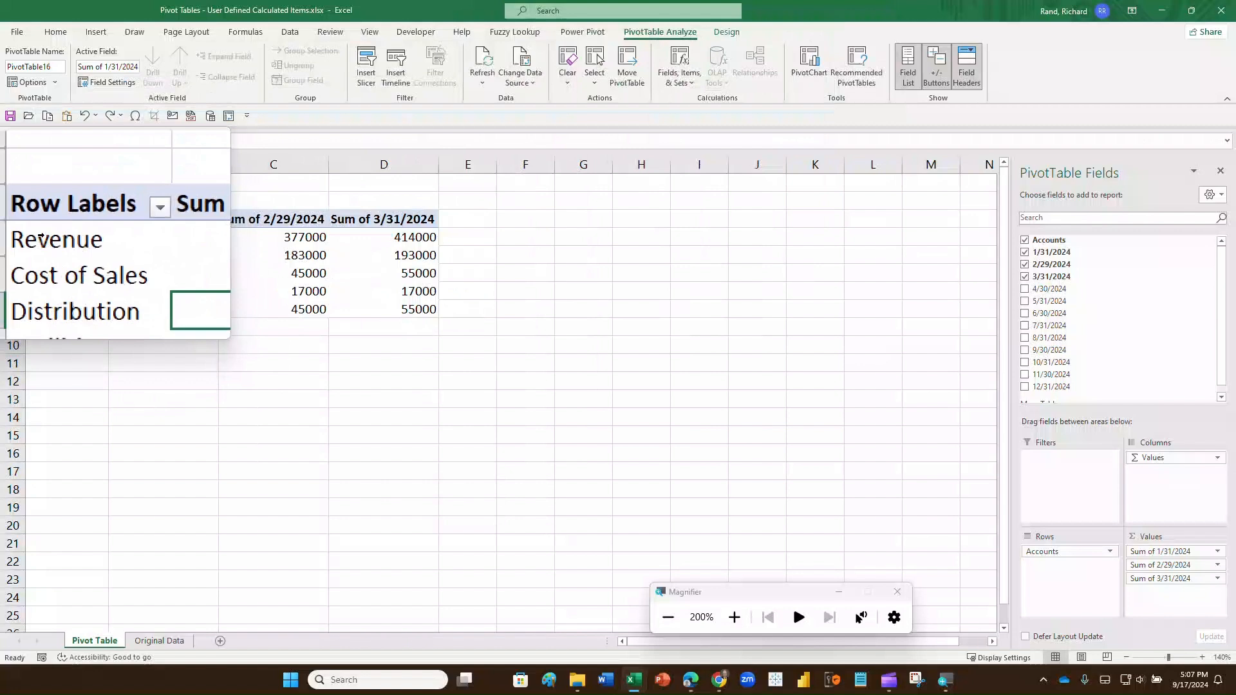
Start a new calculated item named GM in the Accounts field from the Revenue row of the pivot table.
{"action": "left_click", "coordinate": [37, 238]}
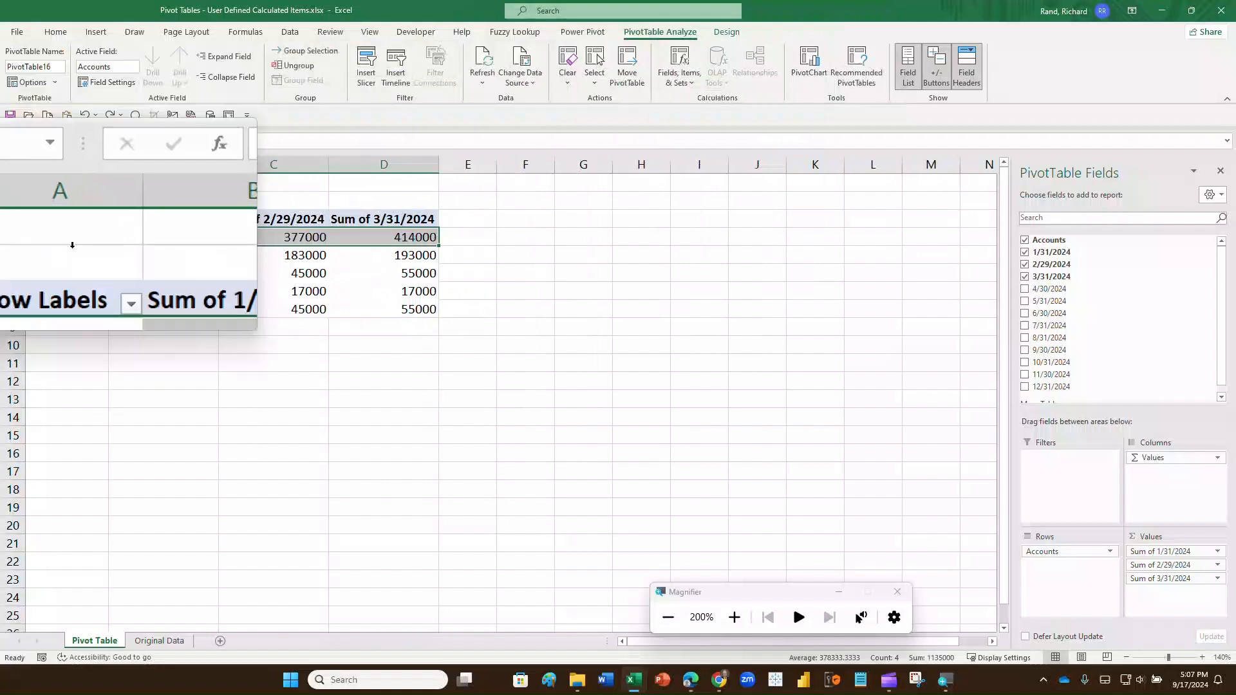
{"action": "left_click", "coordinate": [675, 66]}
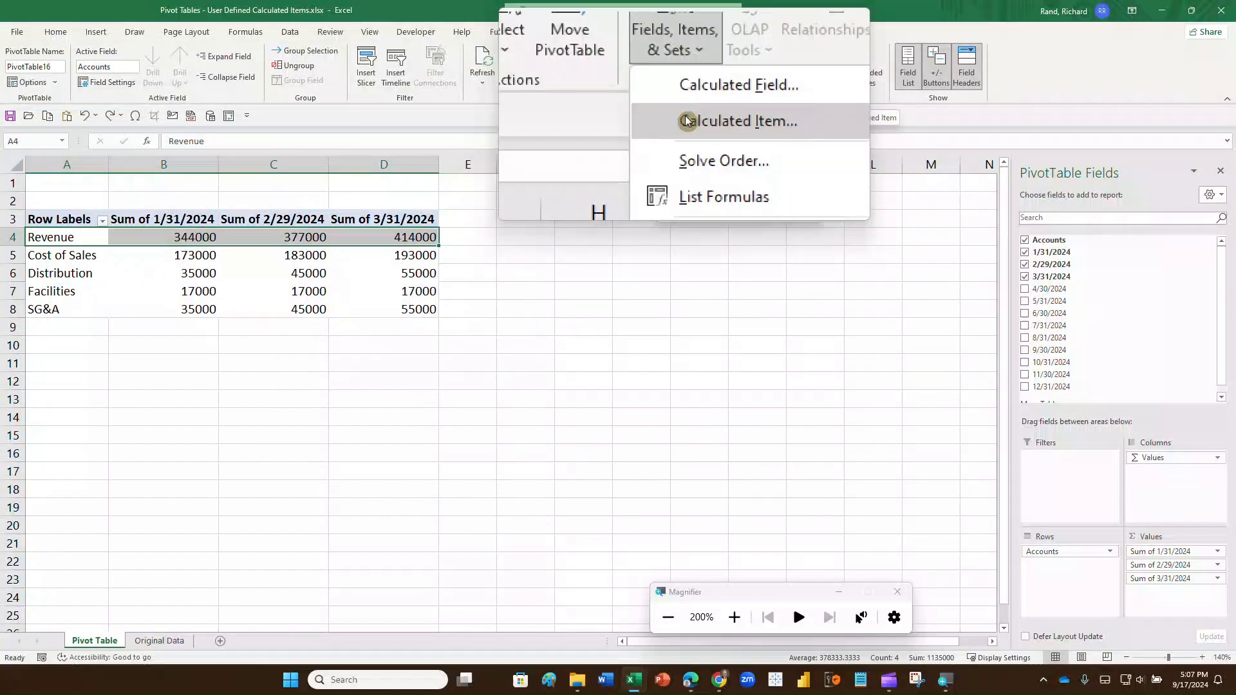
{"action": "left_click", "coordinate": [685, 121]}
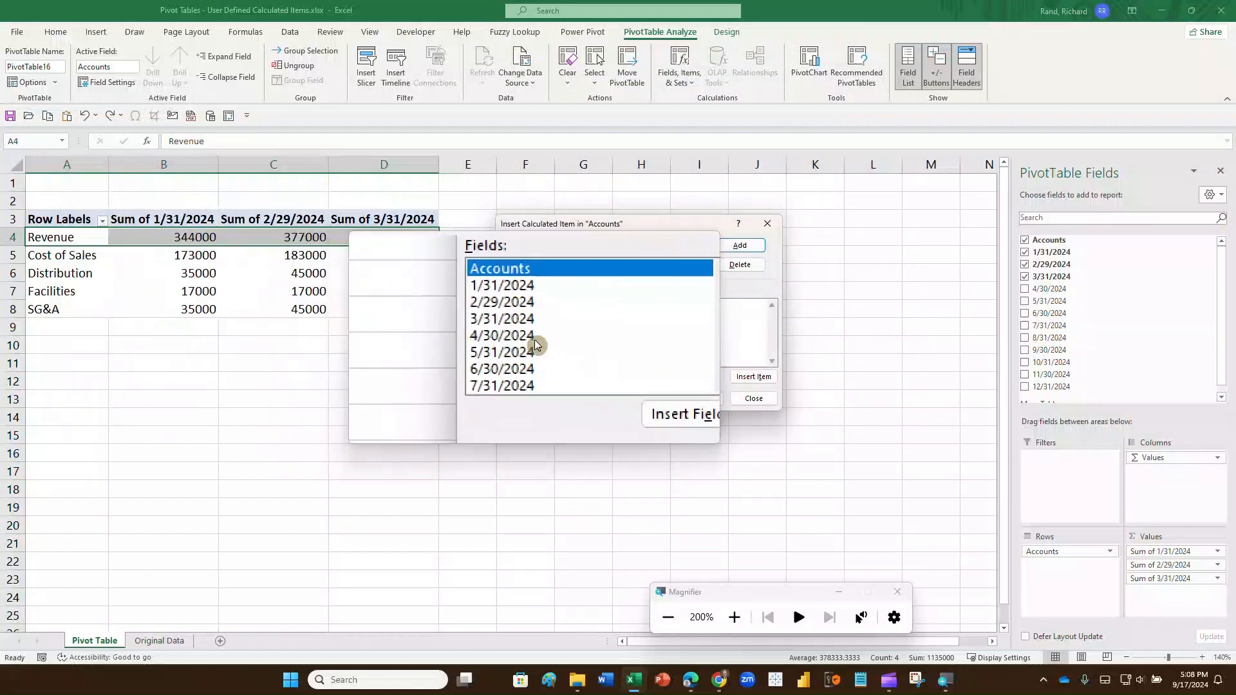
{"action": "key", "text": "super+Escape"}
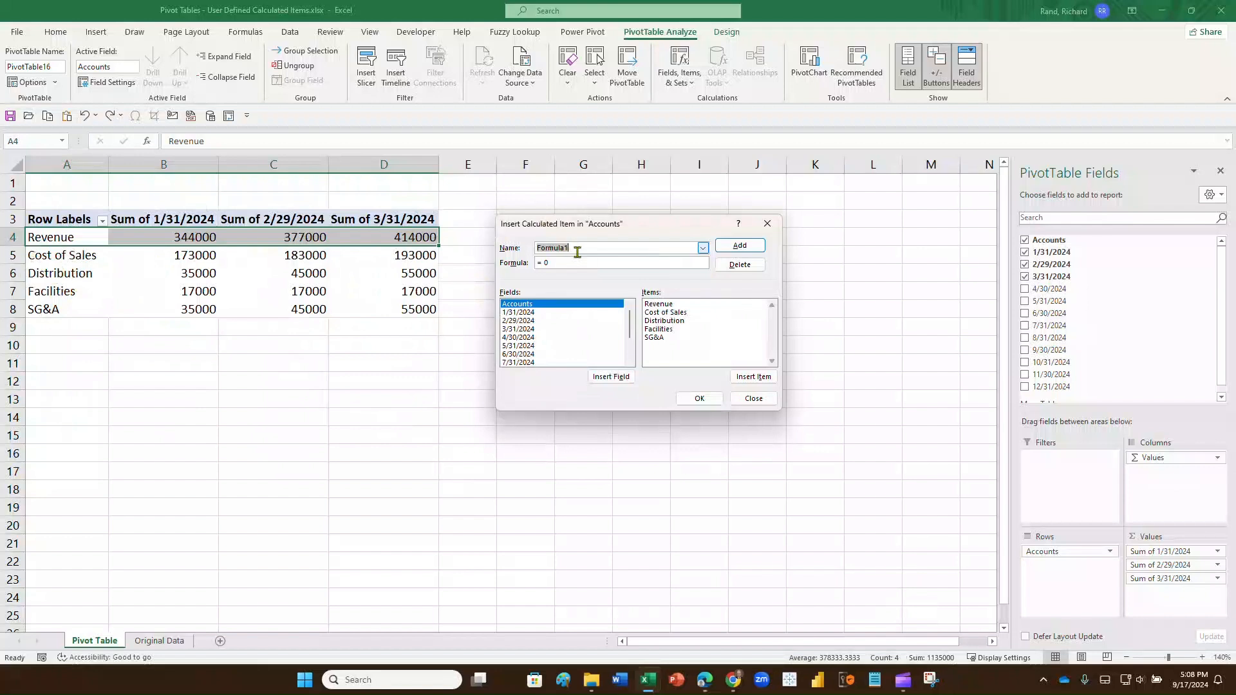
{"action": "type", "text": "GM"}
{"action": "key", "text": "Tab"}
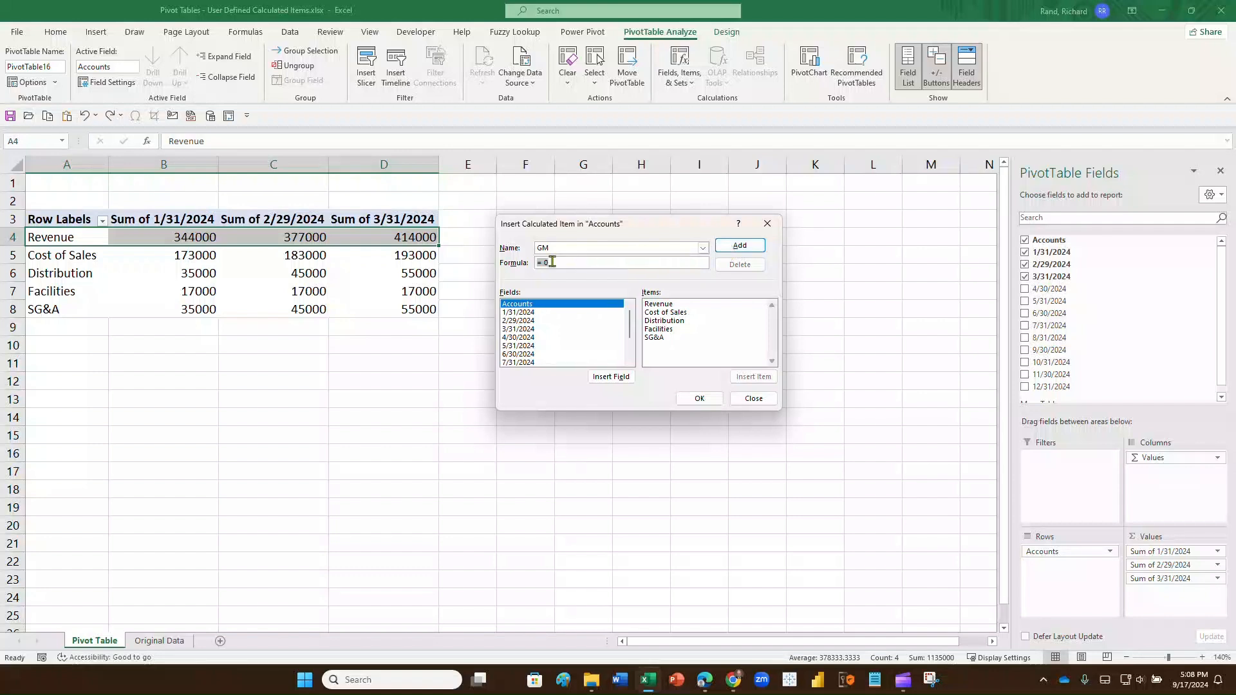
Set the GM item's formula to Revenue minus 'Cost of Sales' and insert it into the pivot table.
{"action": "double_click", "coordinate": [651, 306]}
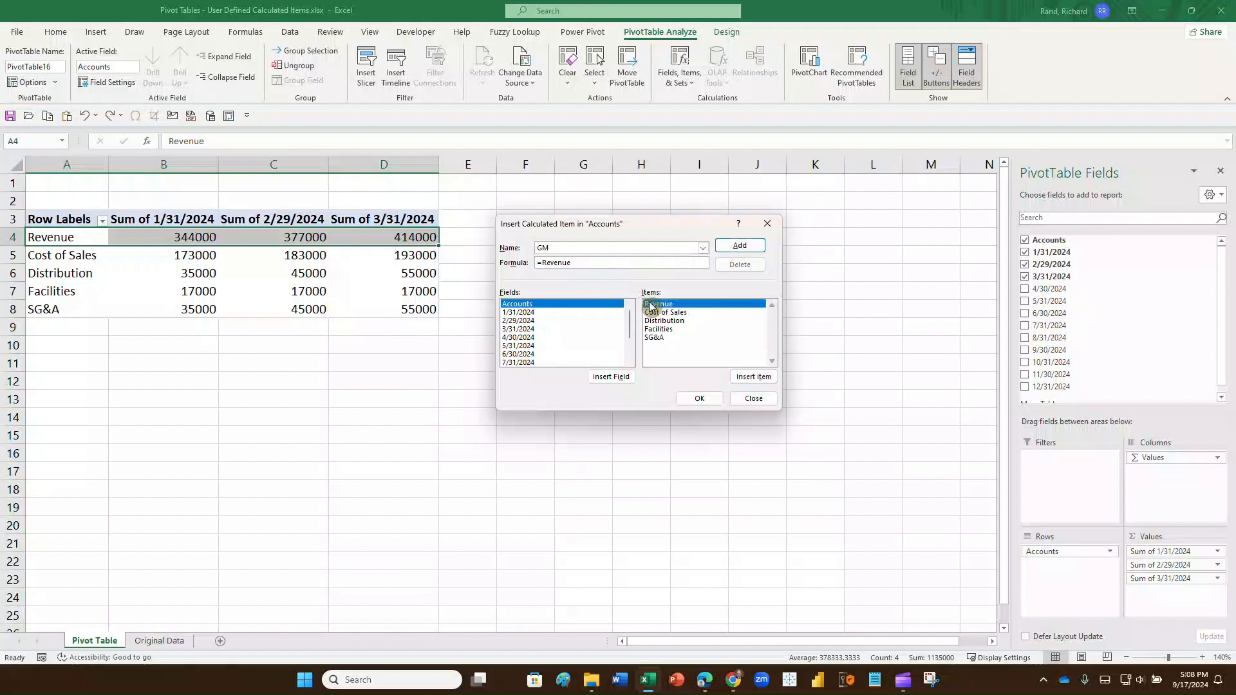
{"action": "type", "text": "-"}
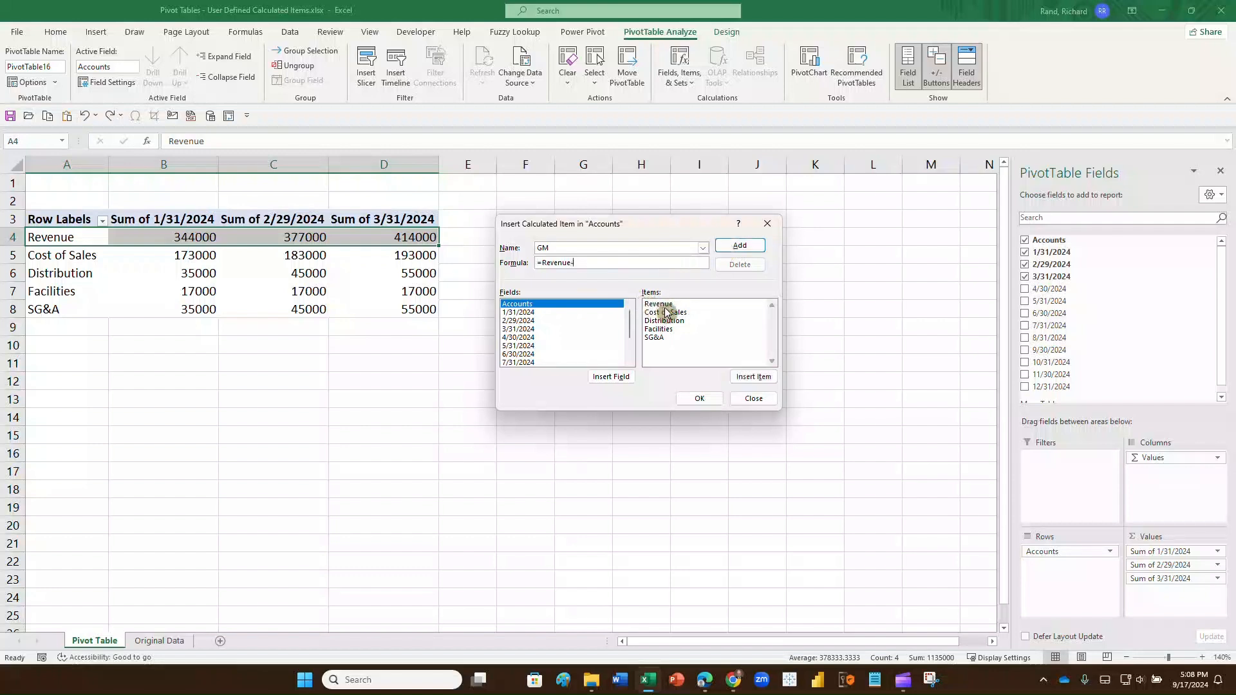
{"action": "double_click", "coordinate": [666, 313]}
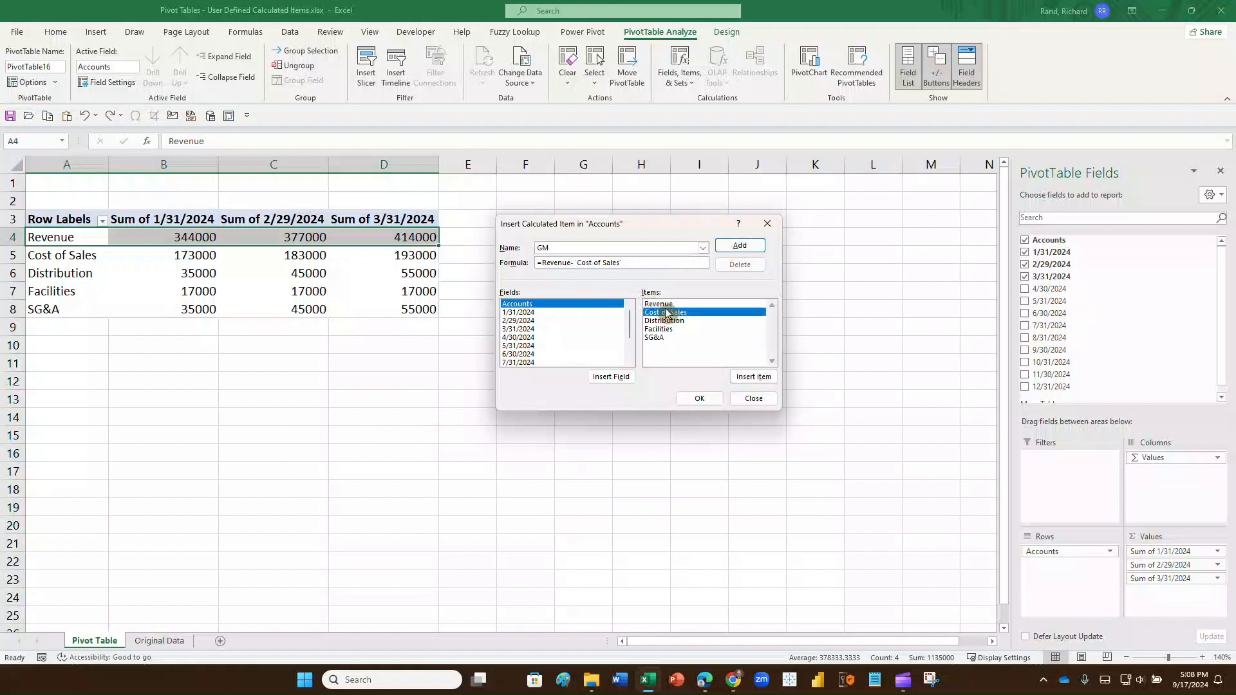
{"action": "key", "text": "super+plus"}
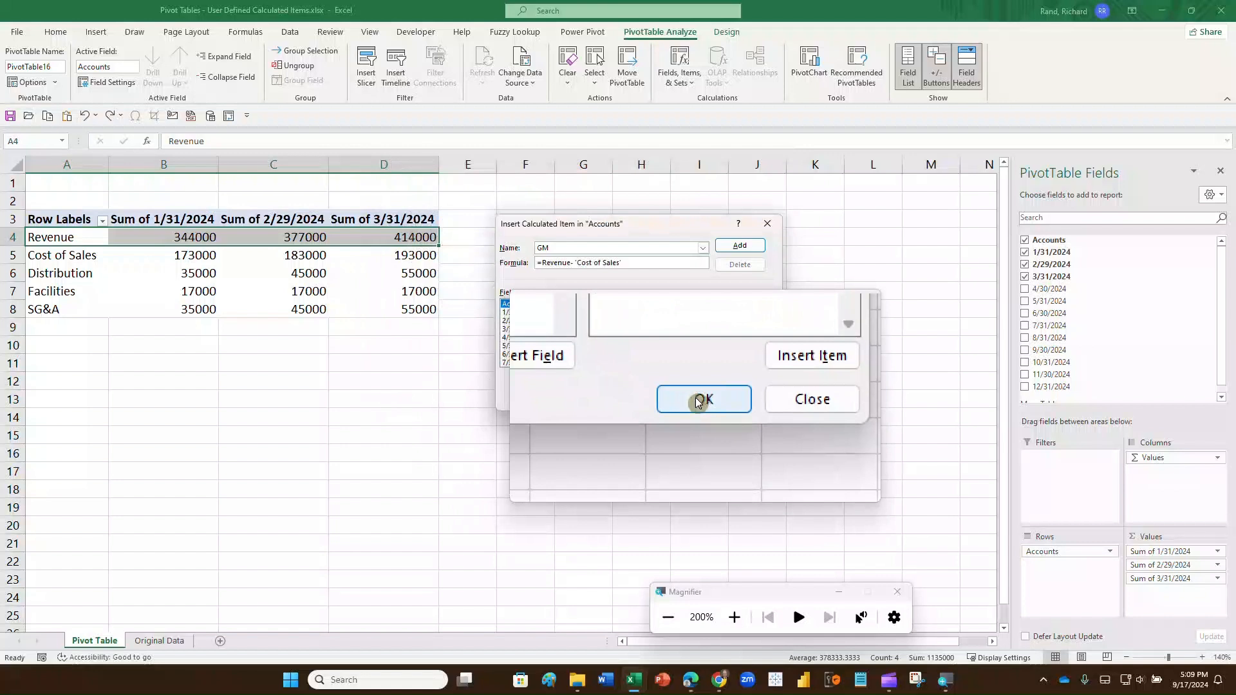
{"action": "left_click", "coordinate": [698, 402]}
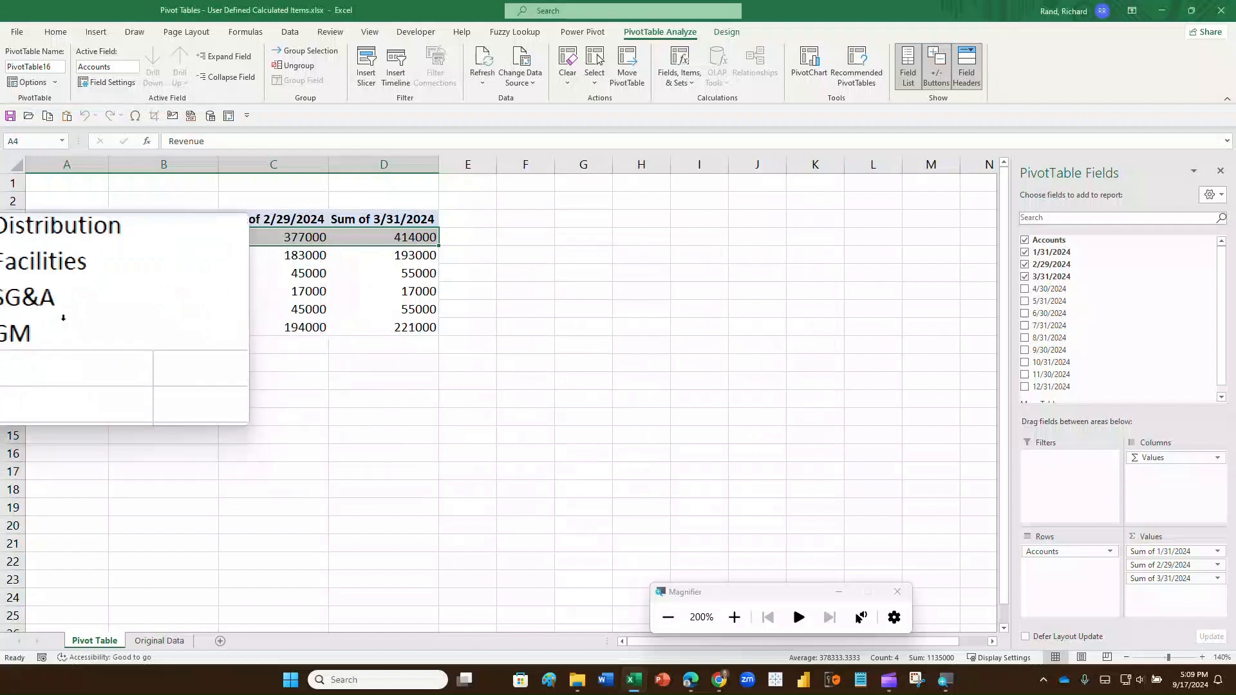
Check the formula behind the GM values for 1/31/2024, 3/31/2024 and 2/29/2024.
{"action": "left_click", "coordinate": [183, 321]}
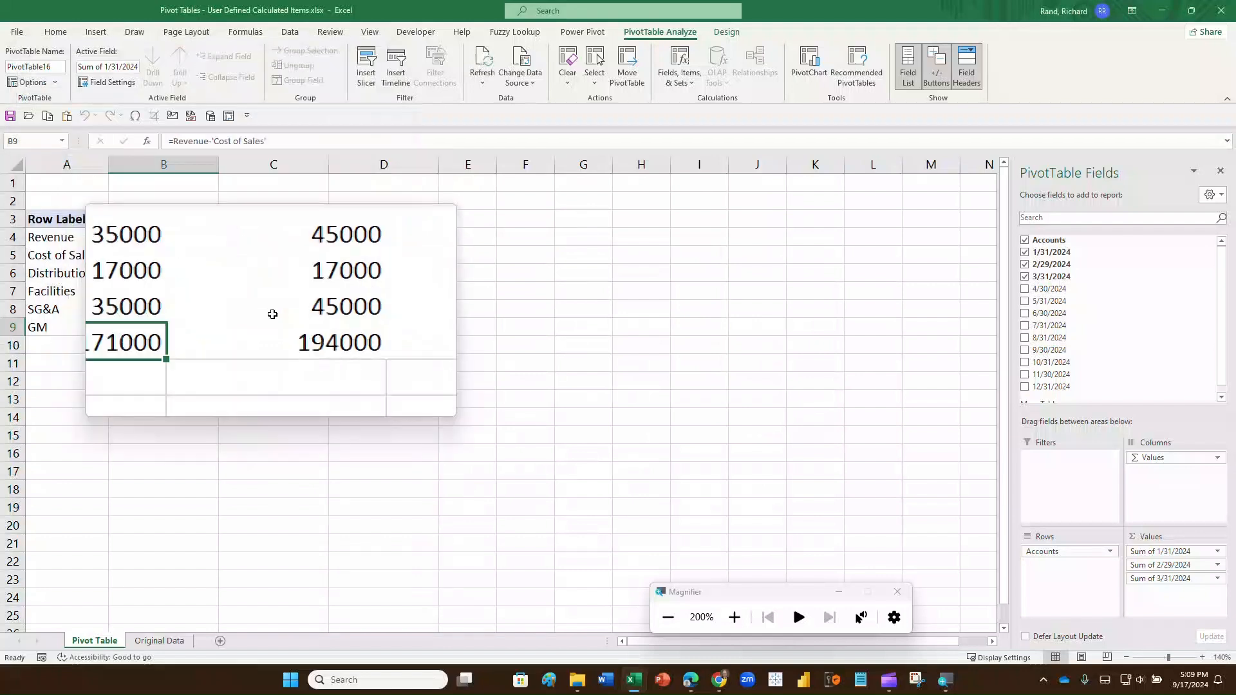
{"action": "left_click", "coordinate": [407, 327]}
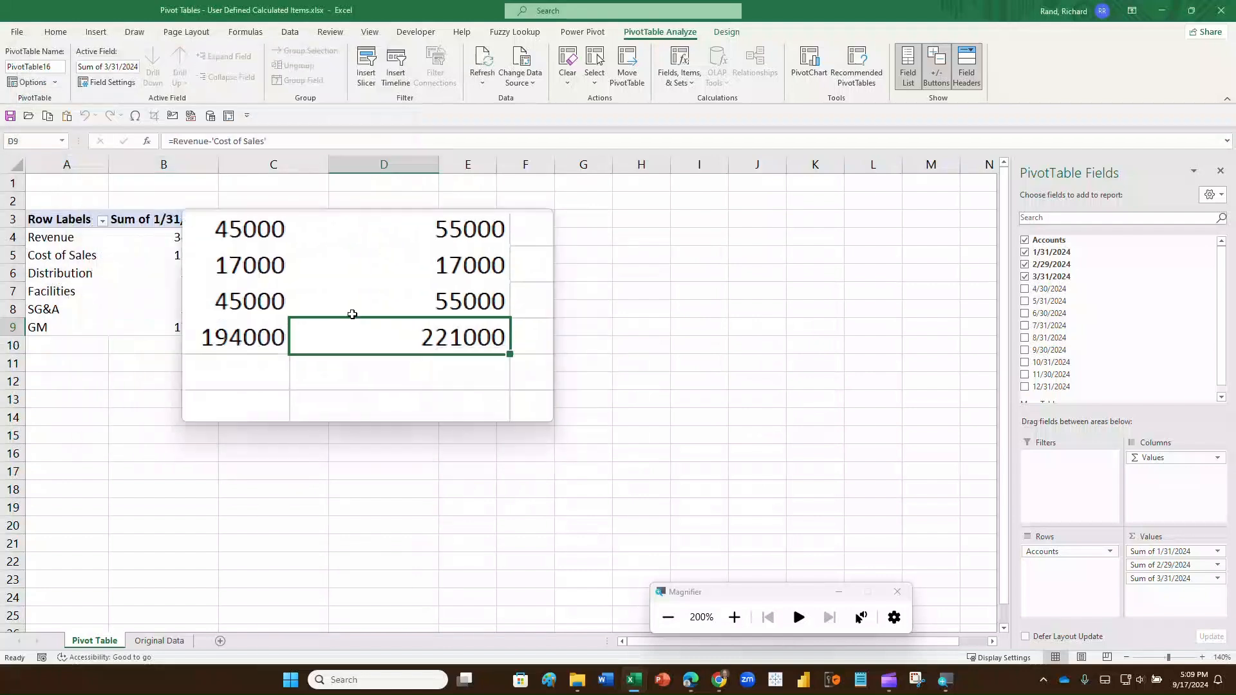
{"action": "left_click", "coordinate": [276, 325]}
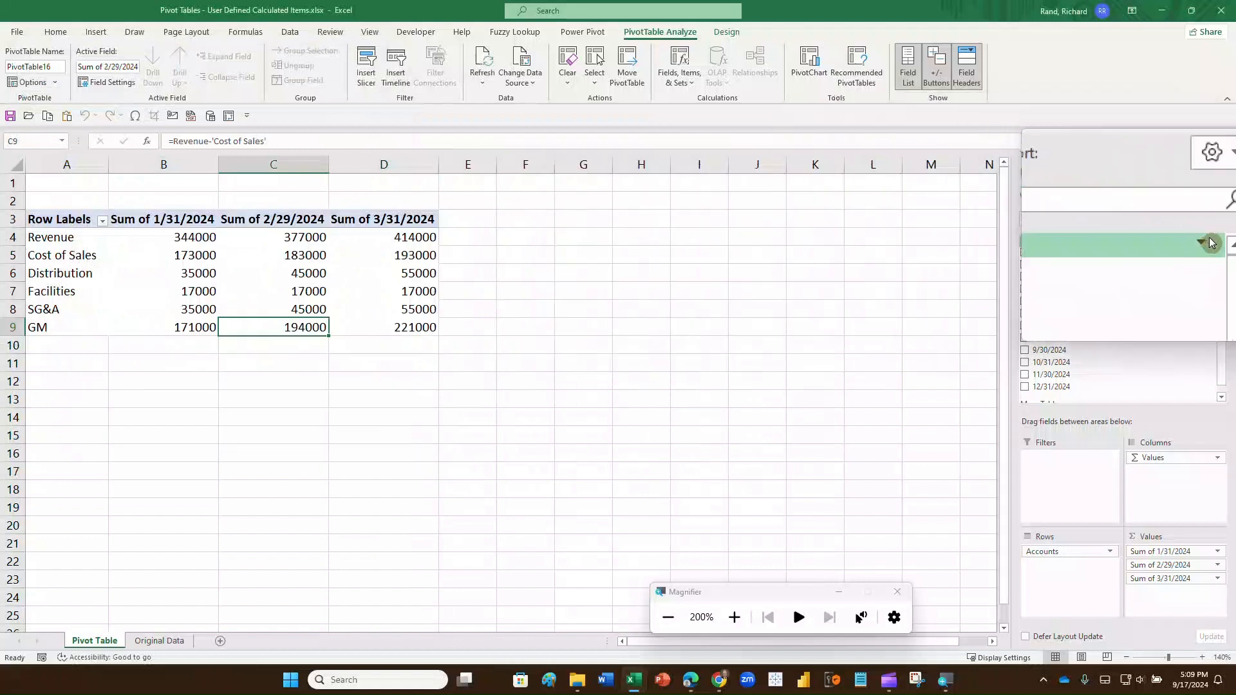
Filter the Accounts field so the pivot table shows only the GM item.
{"action": "left_click", "coordinate": [1210, 240]}
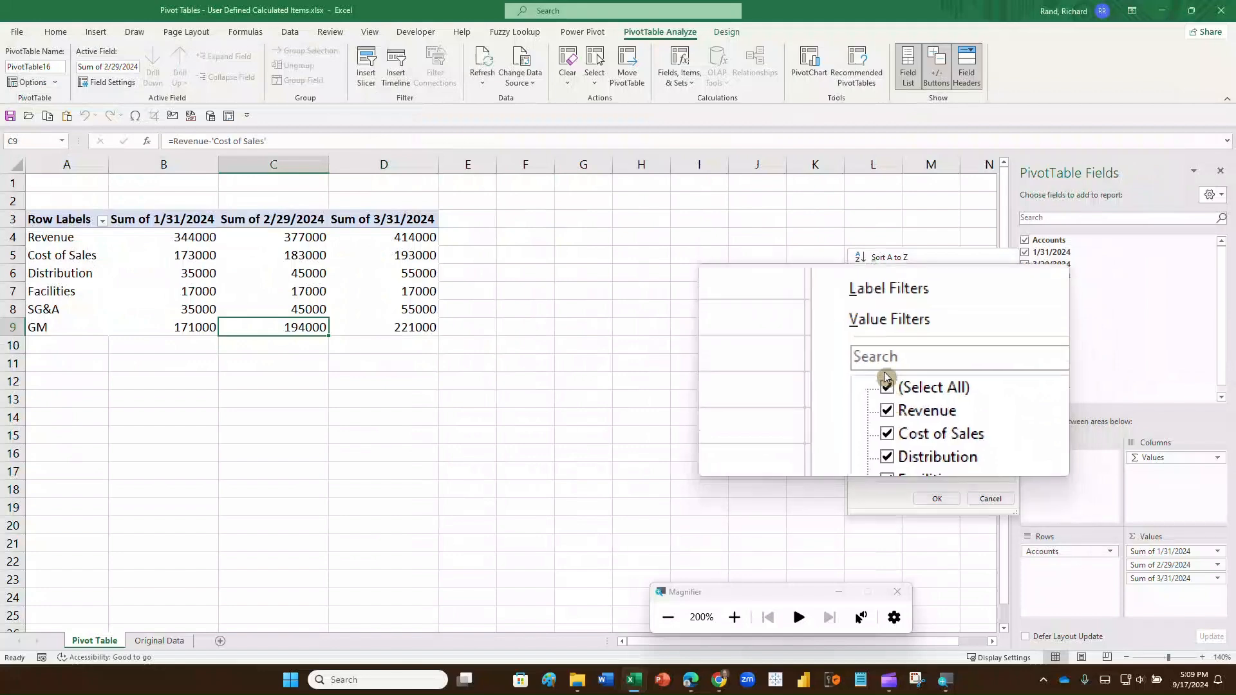
{"action": "left_click", "coordinate": [887, 384]}
{"action": "left_click", "coordinate": [885, 454]}
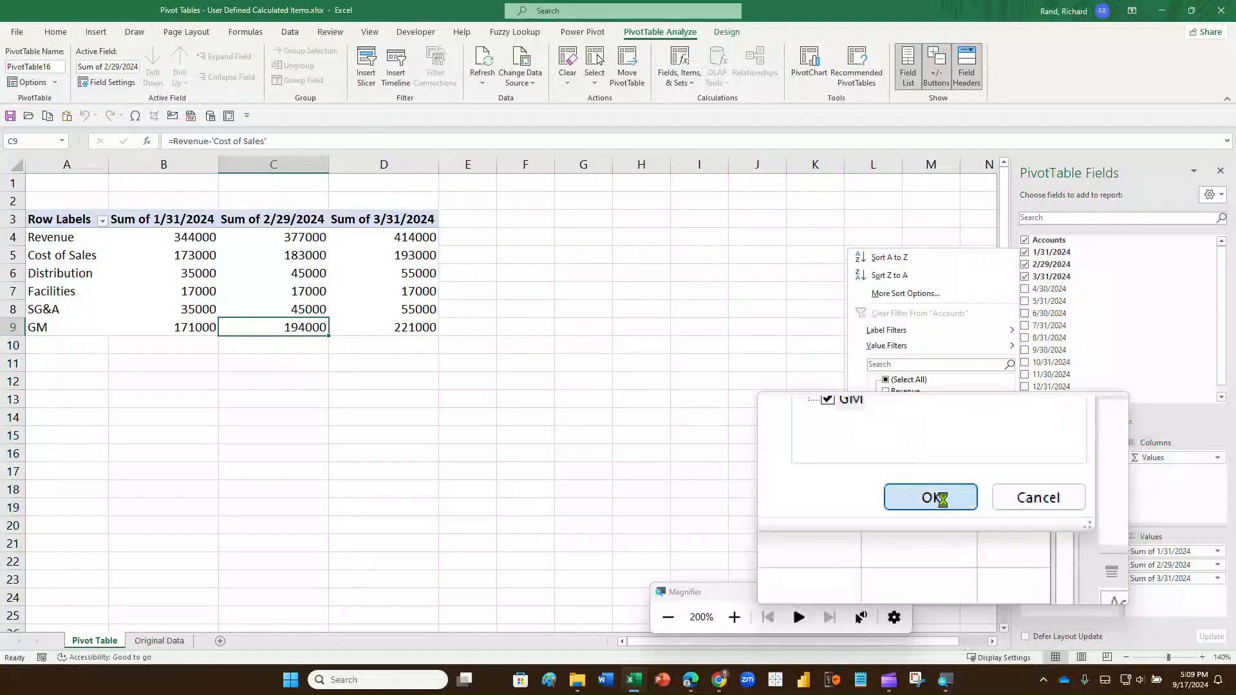
{"action": "left_click", "coordinate": [939, 500]}
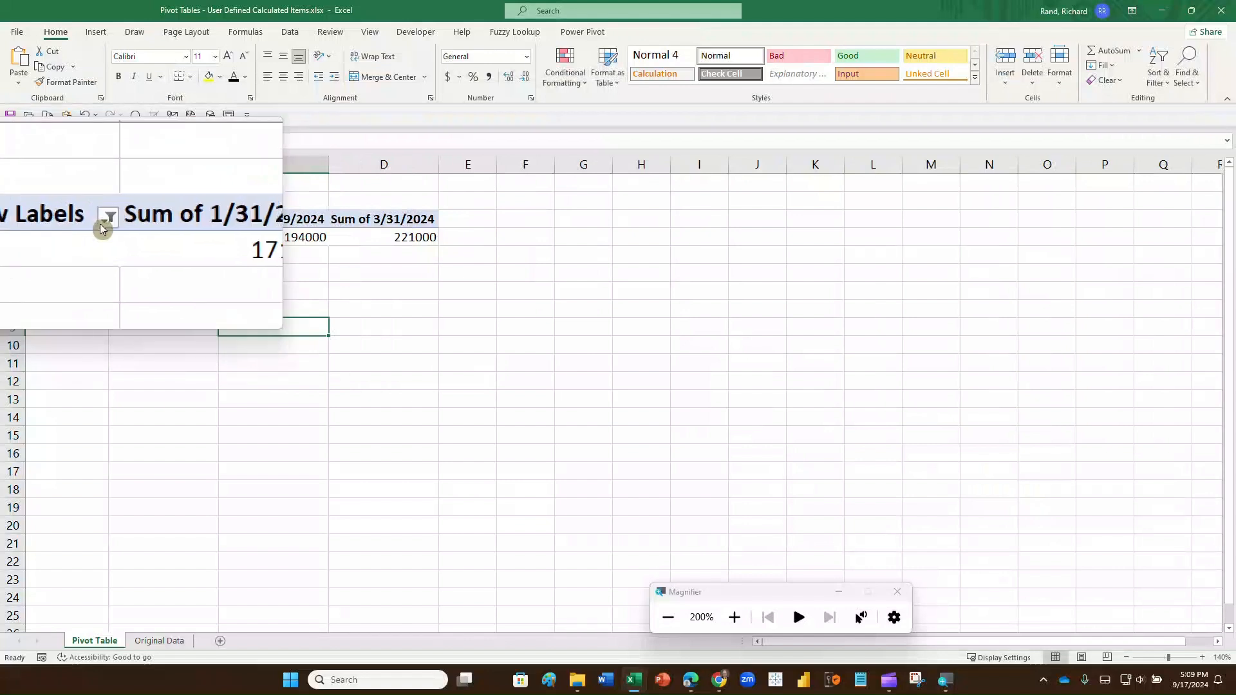
Show all Accounts items in the pivot table again by reselecting every item in the row label filter.
{"action": "left_click", "coordinate": [100, 222]}
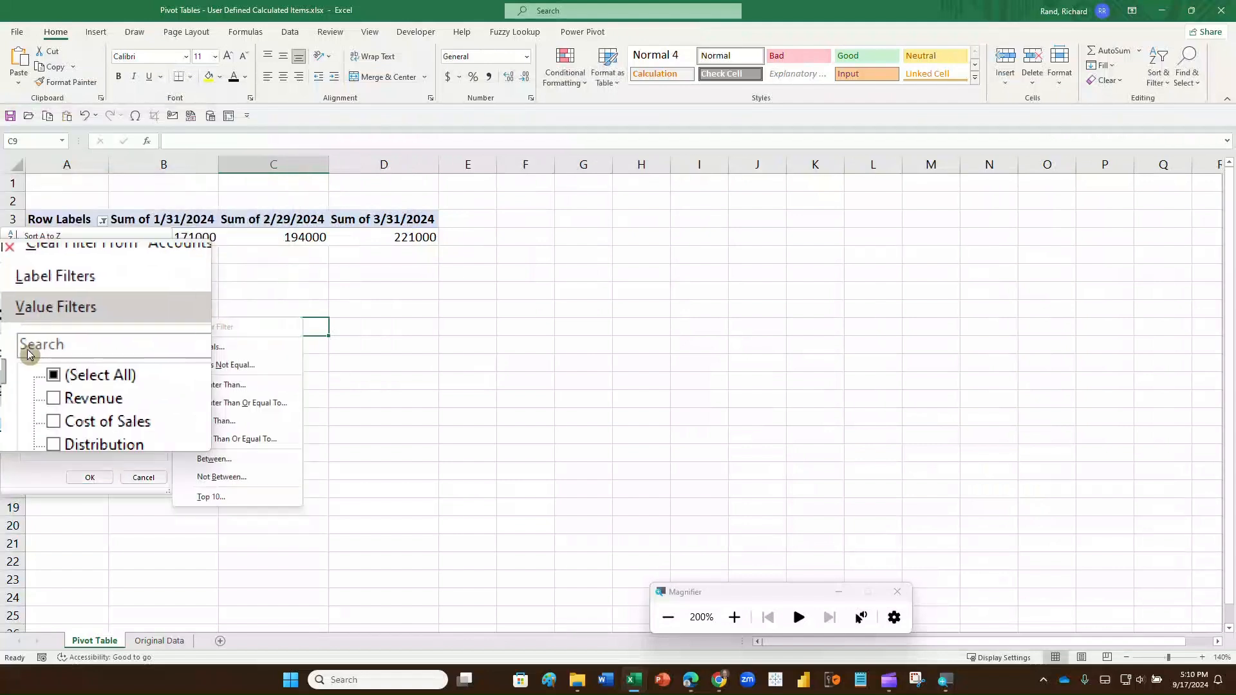
{"action": "left_click", "coordinate": [39, 357]}
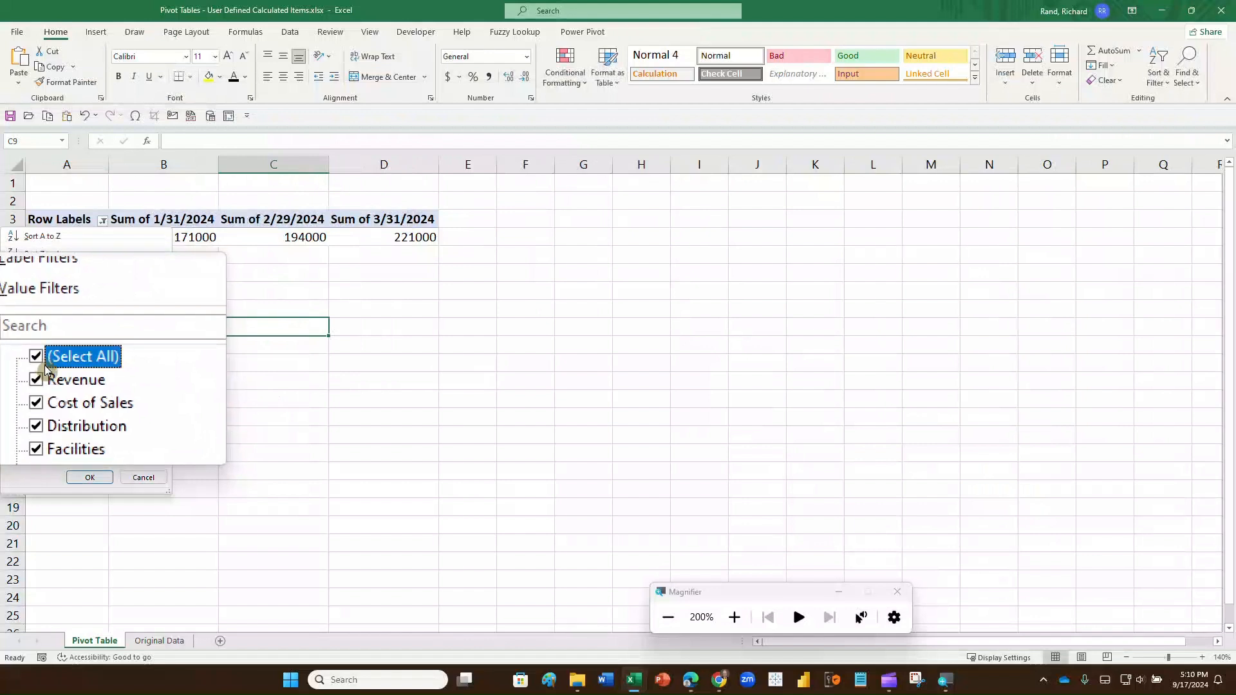
{"action": "left_click", "coordinate": [93, 479]}
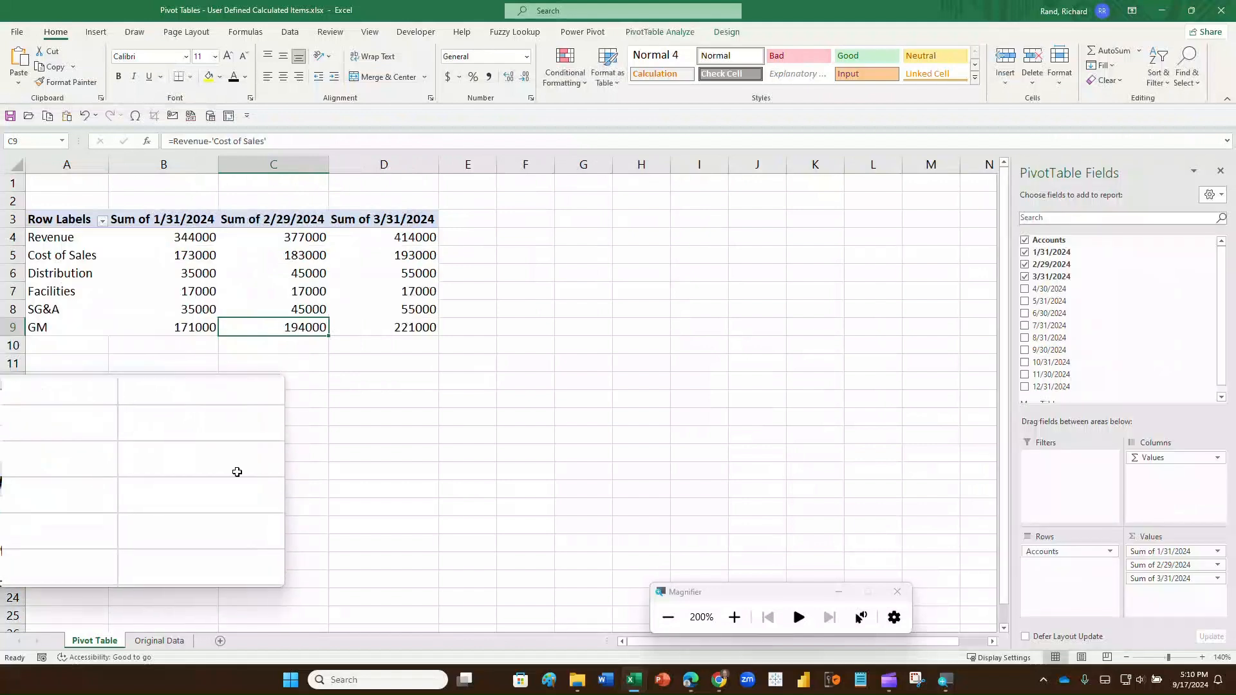
Move the GM item between Cost of Sales and Distribution in the pivot table.
{"action": "left_click", "coordinate": [52, 328]}
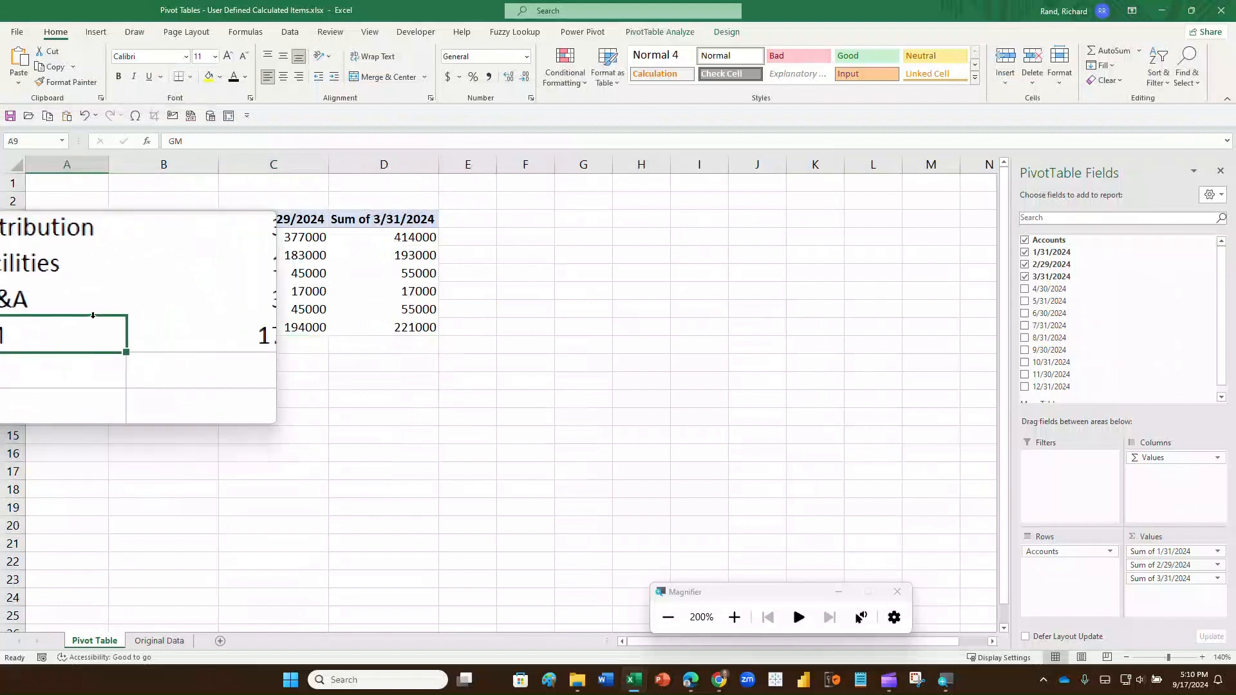
{"action": "left_click_drag", "start_coordinate": [93, 318], "coordinate": [91, 265]}
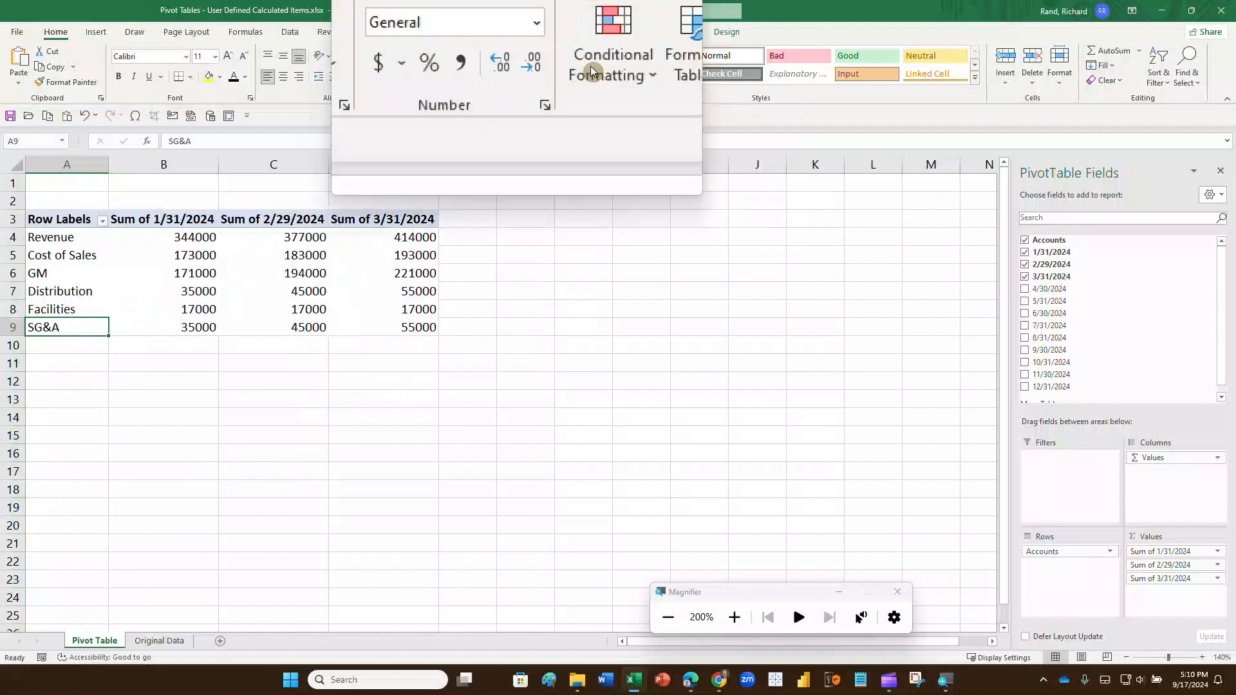
Insert a calculated item named Total Expenses in Accounts that adds Distribution, Facilities and SG&A.
{"action": "left_click", "coordinate": [654, 29]}
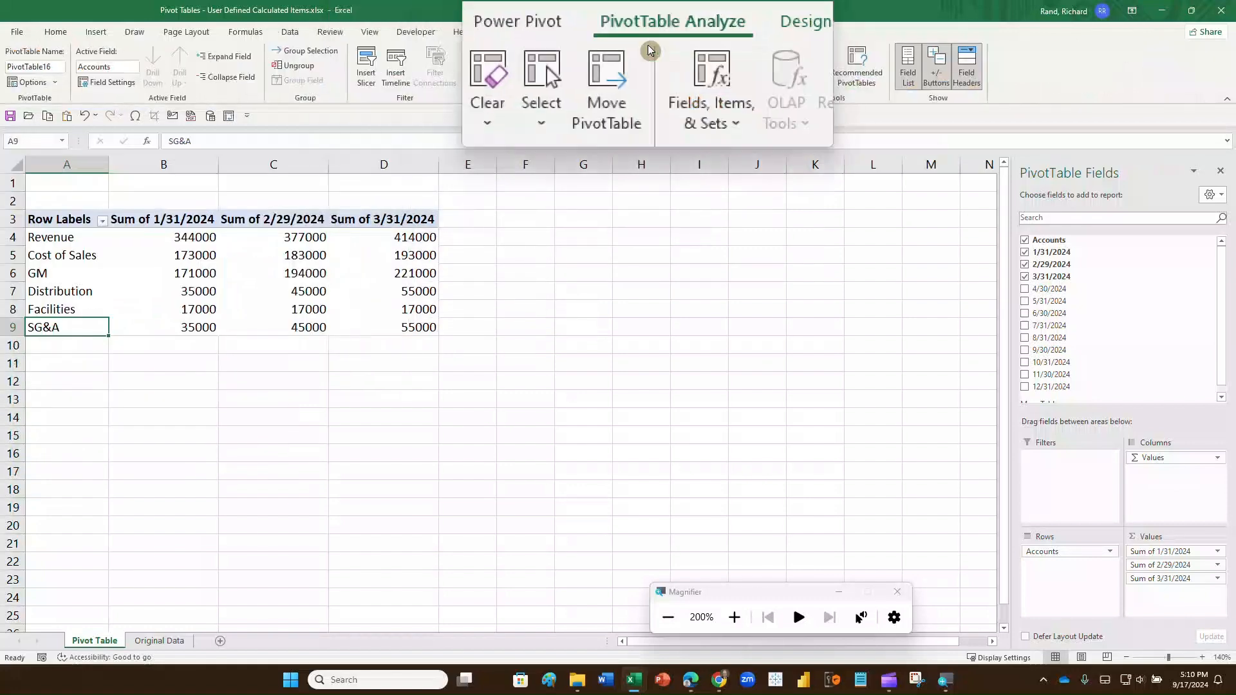
{"action": "left_click", "coordinate": [677, 76]}
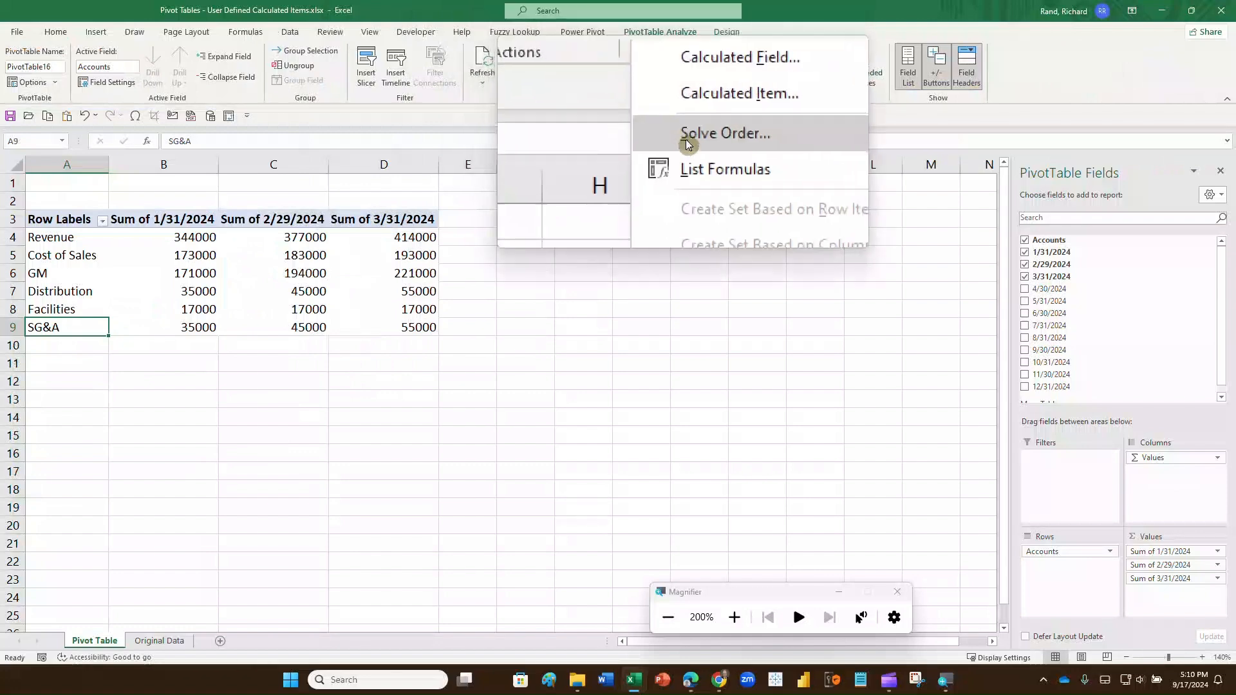
{"action": "left_click", "coordinate": [701, 118]}
{"action": "type", "text": "Forecast"}
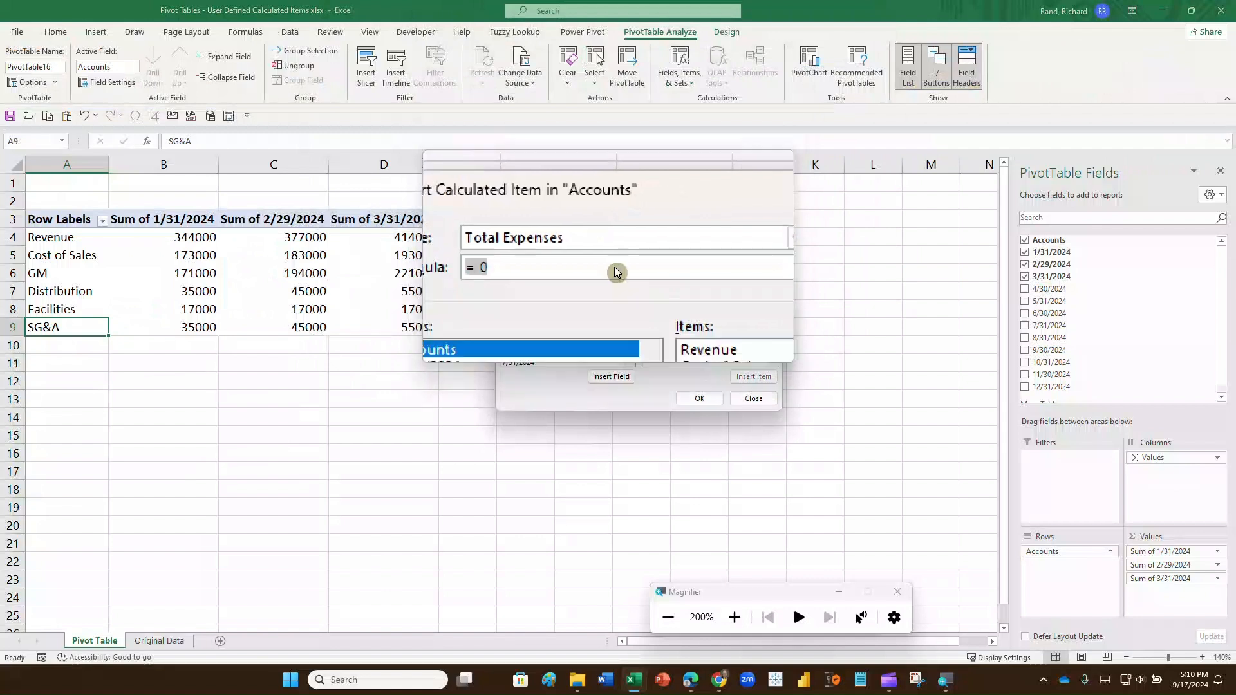
{"action": "left_click", "coordinate": [655, 332]}
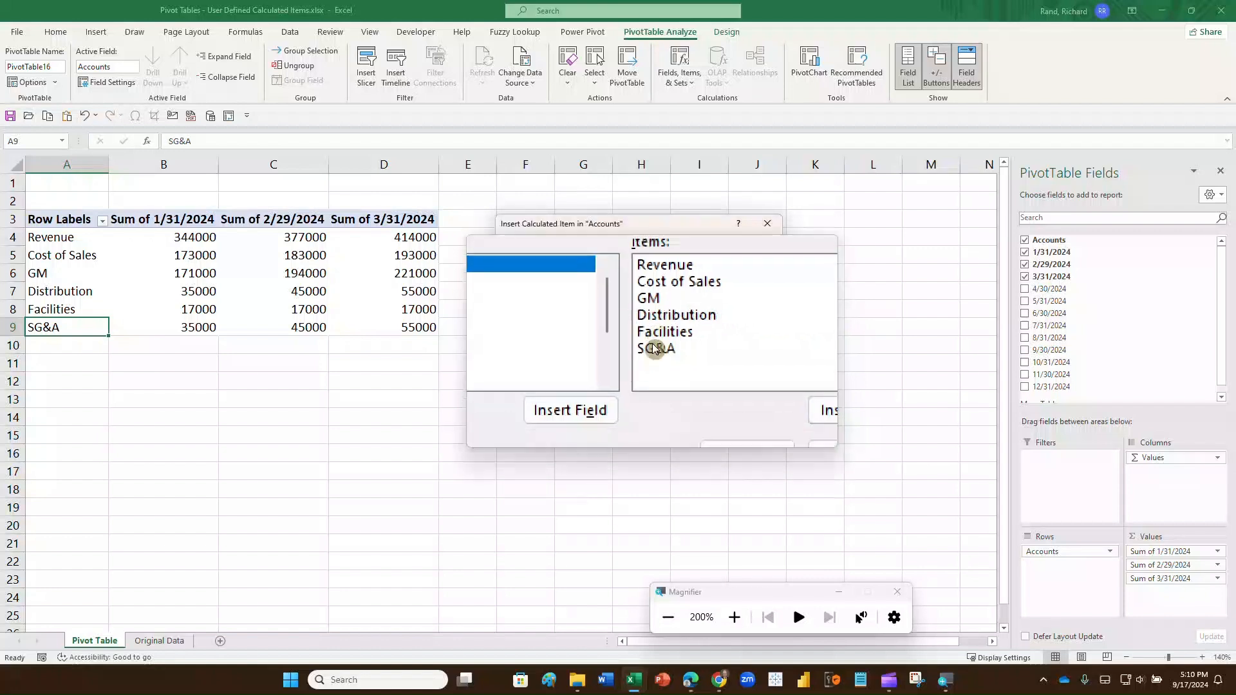
{"action": "left_click", "coordinate": [654, 341]}
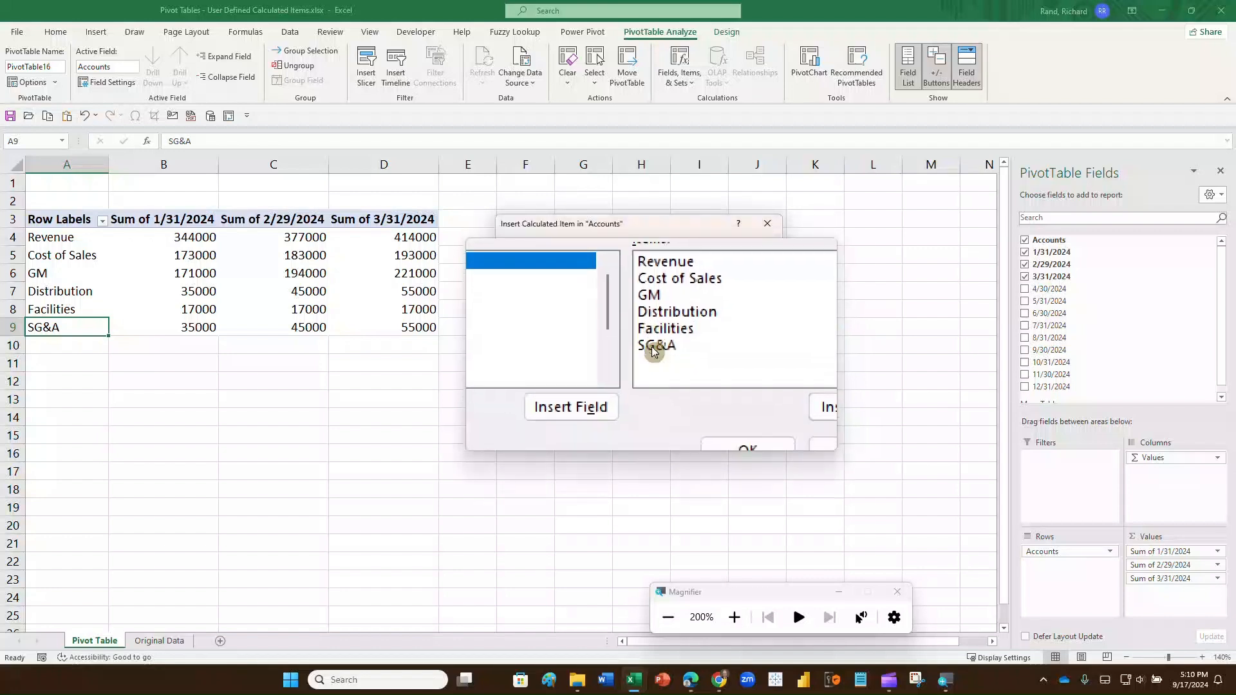
{"action": "left_click", "coordinate": [651, 348]}
{"action": "left_click", "coordinate": [676, 400]}
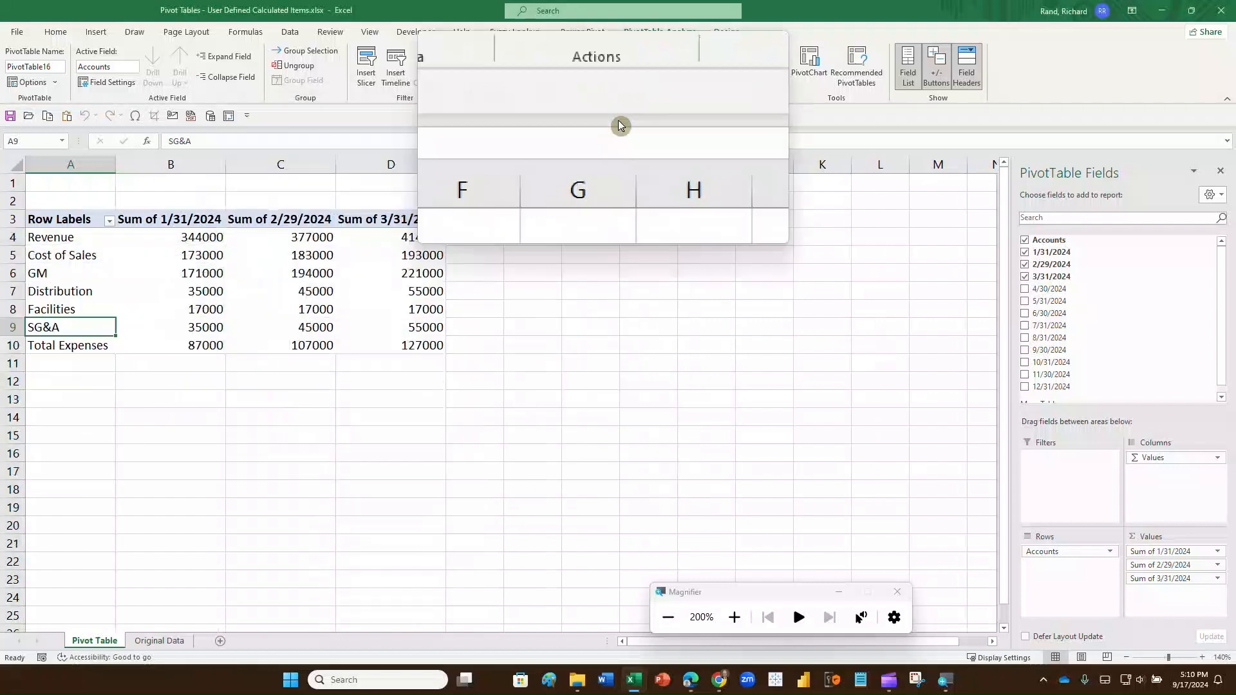
Insert a calculated item named Net Income in Accounts with the formula GM minus 'Total Expenses'.
{"action": "left_click", "coordinate": [686, 87]}
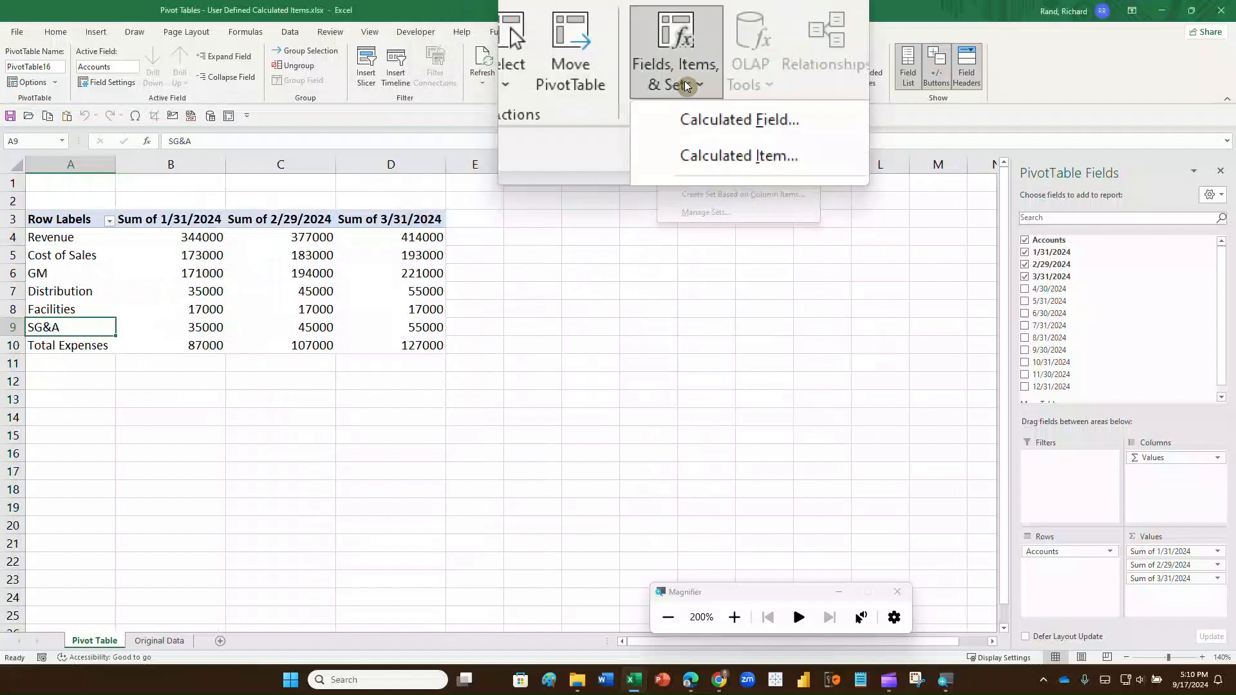
{"action": "left_click", "coordinate": [688, 121]}
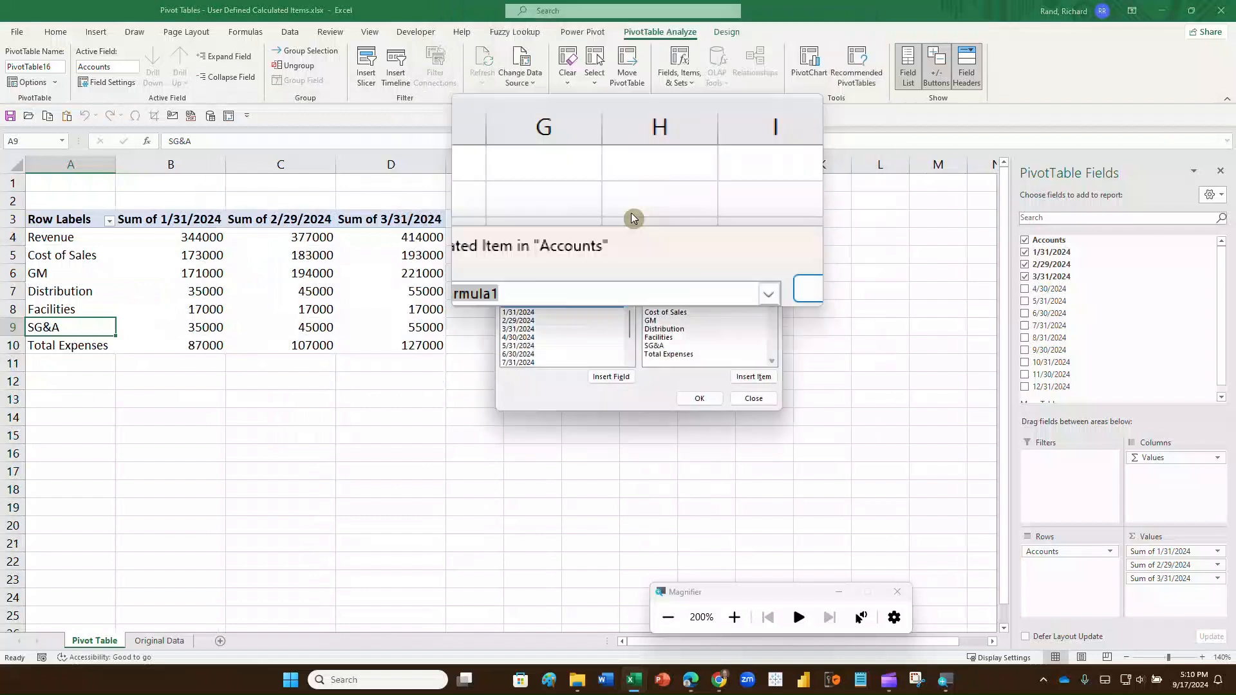
{"action": "type", "text": "Ne"}
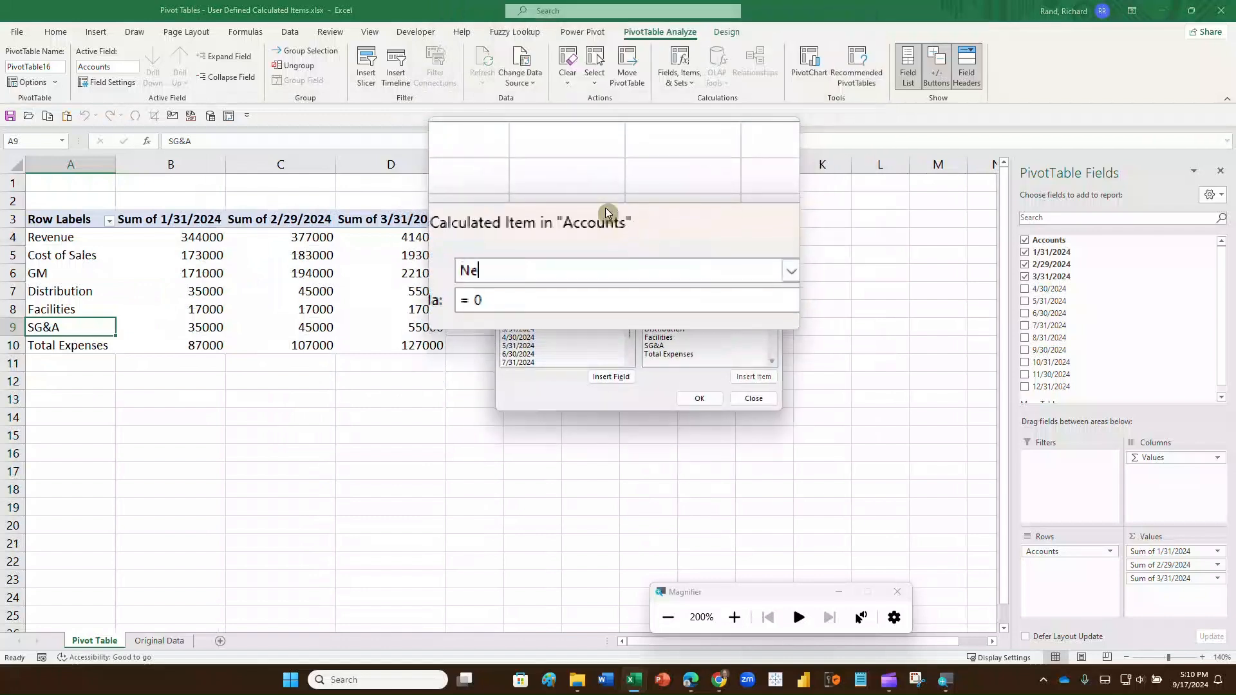
{"action": "type", "text": "t Income"}
{"action": "key", "text": "Tab"}
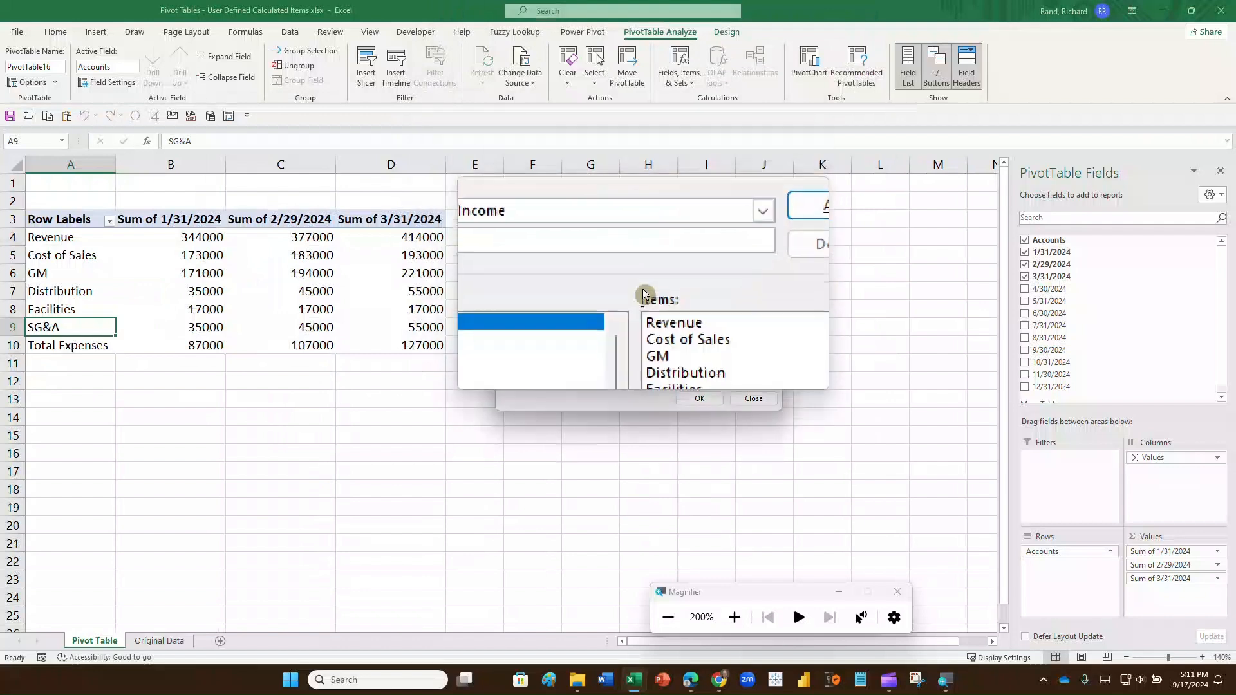
{"action": "left_click", "coordinate": [649, 322]}
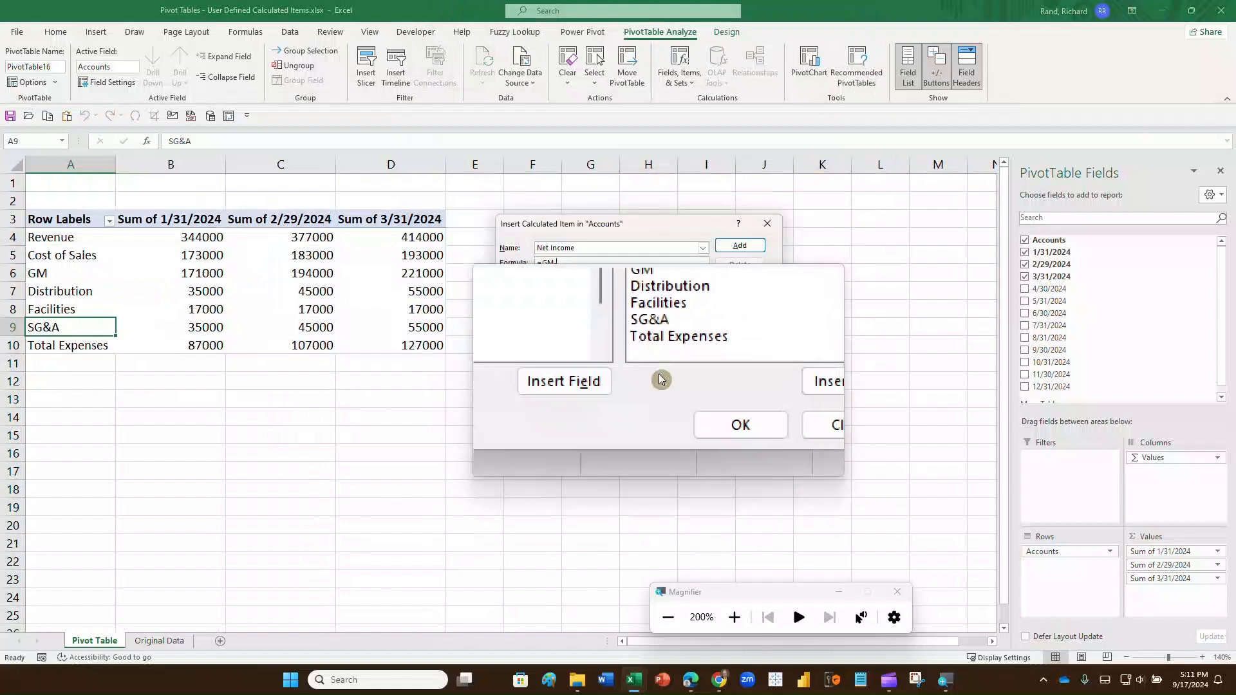
{"action": "double_click", "coordinate": [655, 357]}
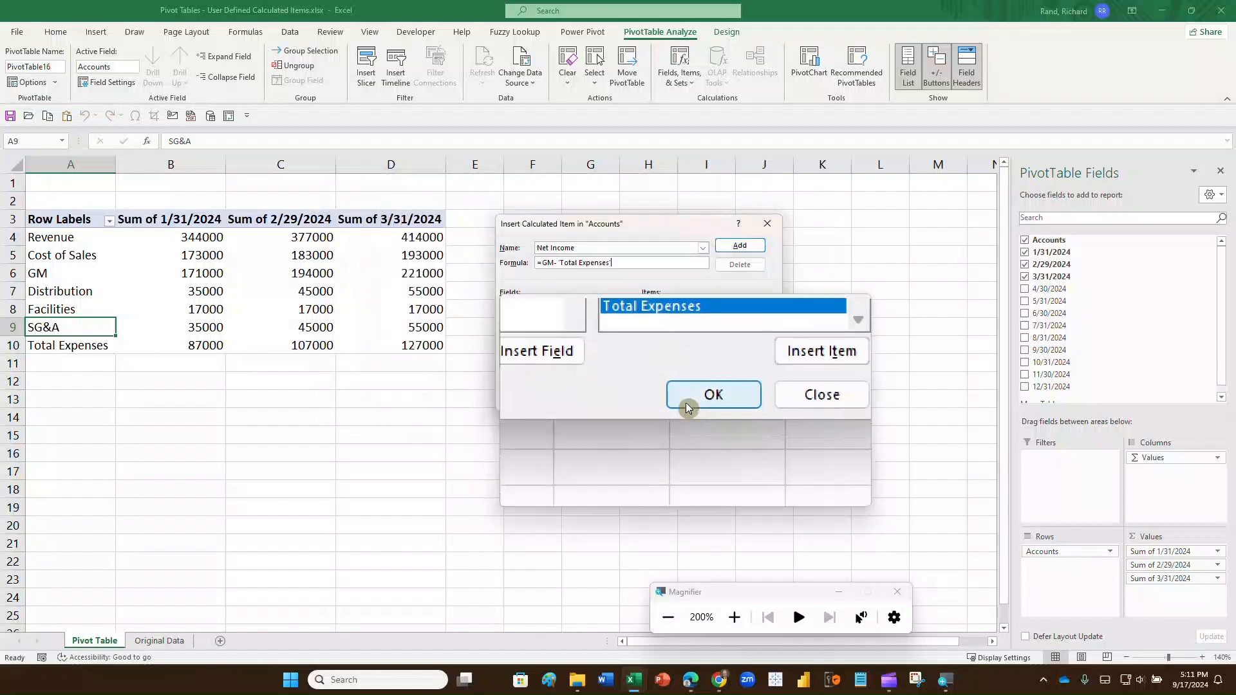
{"action": "left_click", "coordinate": [684, 401]}
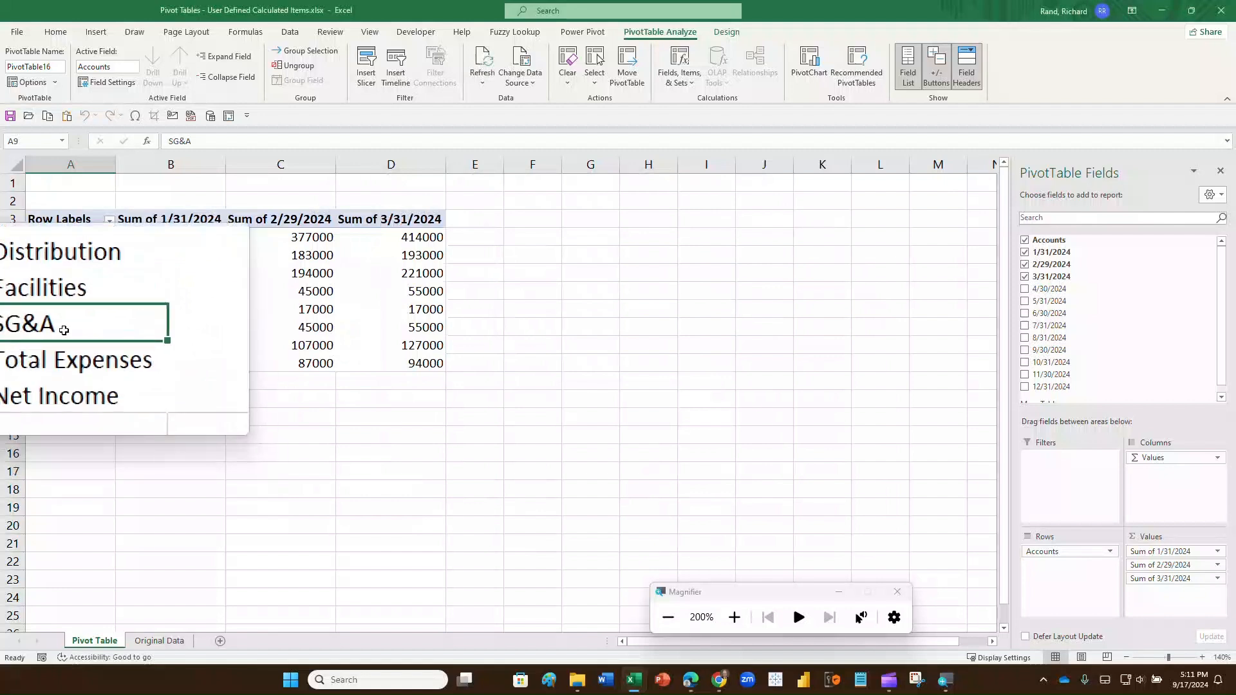
{"action": "key", "text": "super+Escape"}
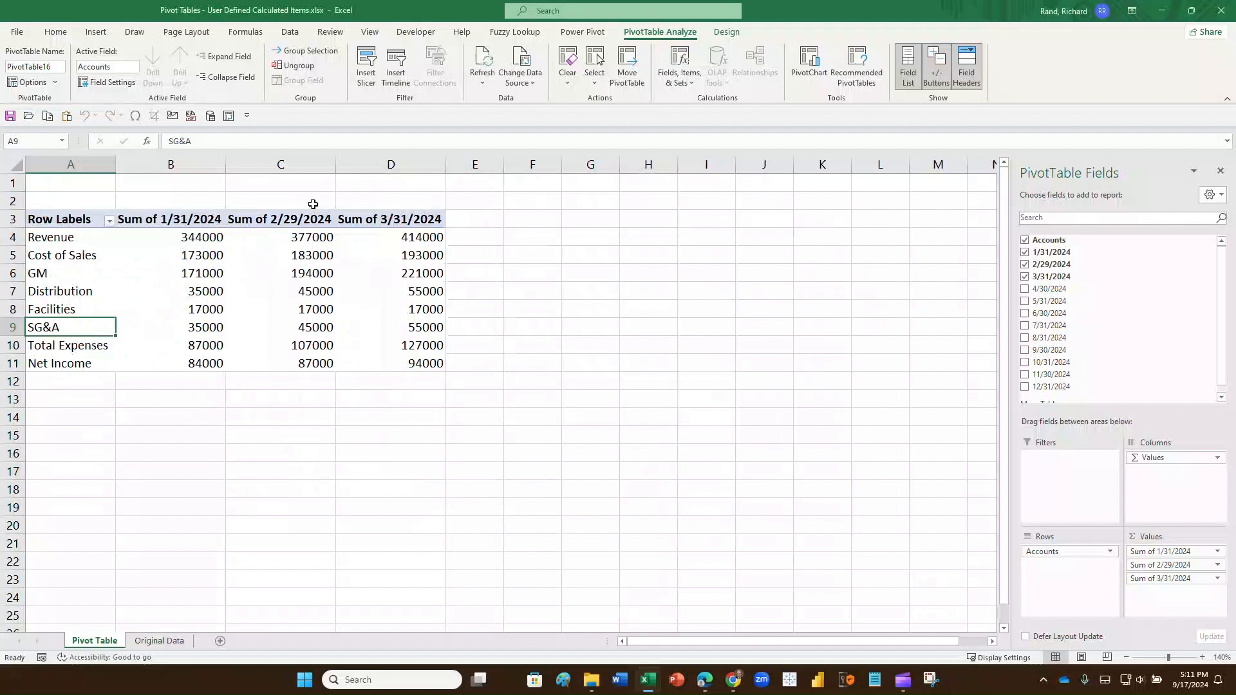
Insert a calculated item named Sales Discounts in Accounts with the formula Revenue*.02 and move it between Revenue and Cost of Sales.
{"action": "left_click", "coordinate": [682, 74]}
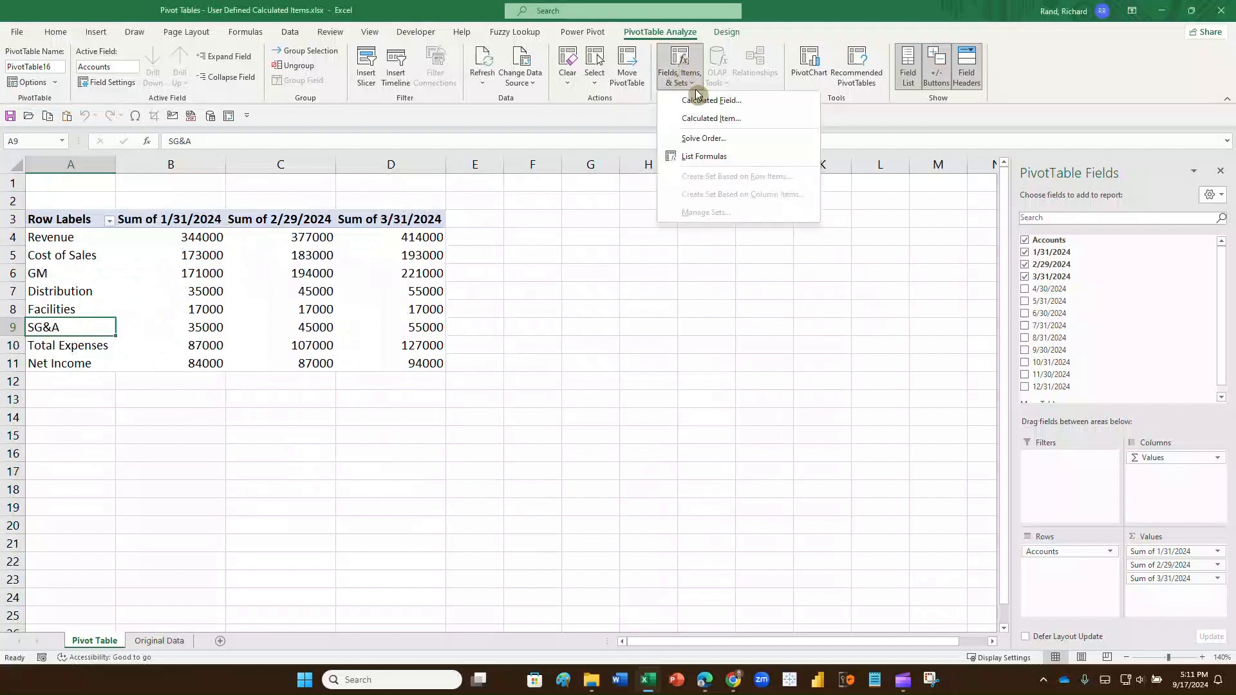
{"action": "left_click", "coordinate": [703, 119]}
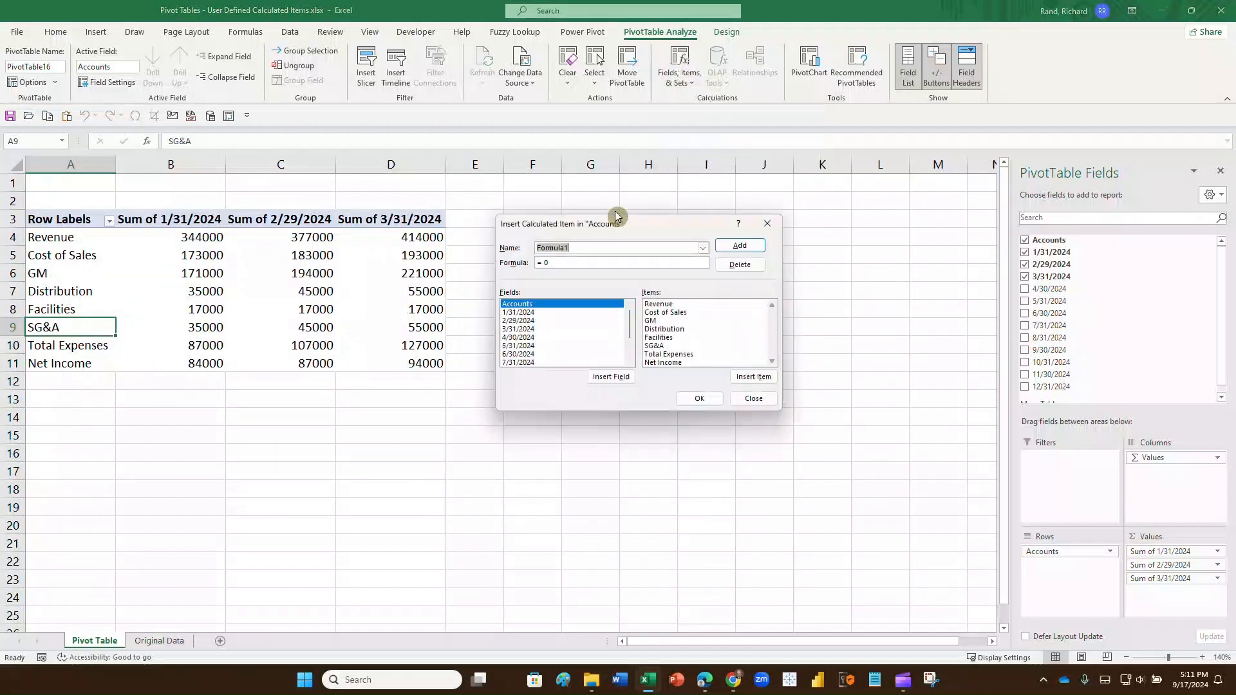
{"action": "type", "text": "Sales Discounts"}
{"action": "key", "text": "Tab"}
{"action": "double_click", "coordinate": [650, 304]}
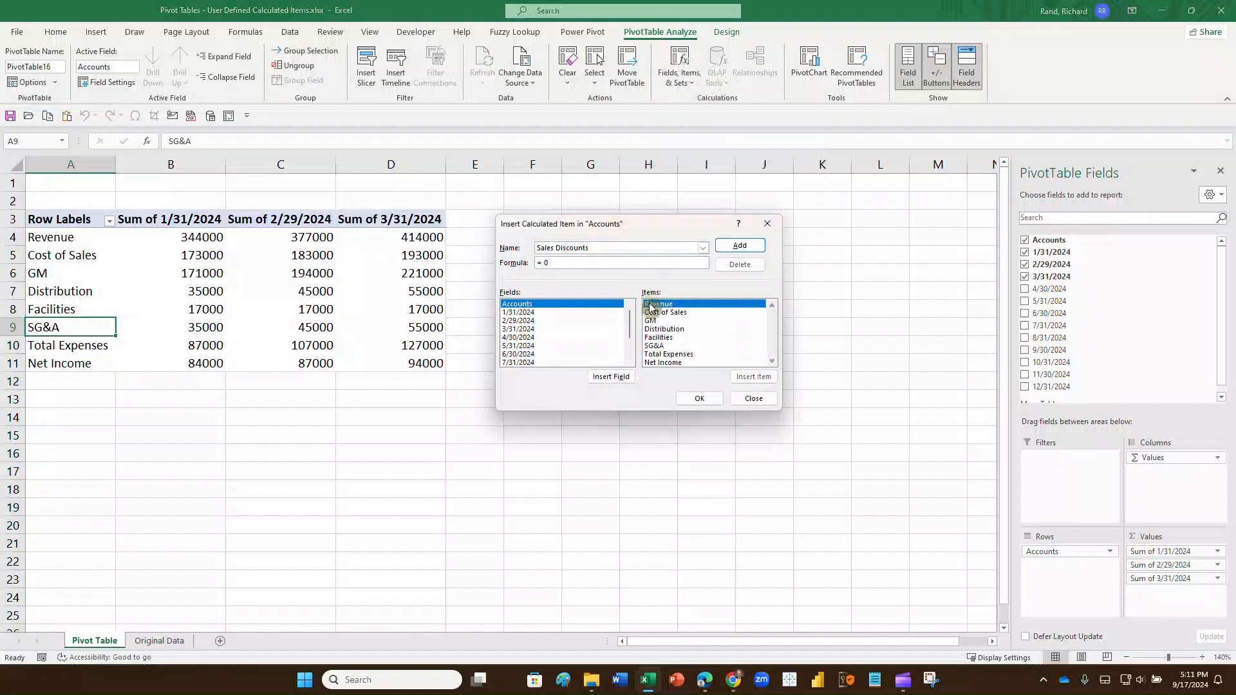
{"action": "type", "text": "*.02"}
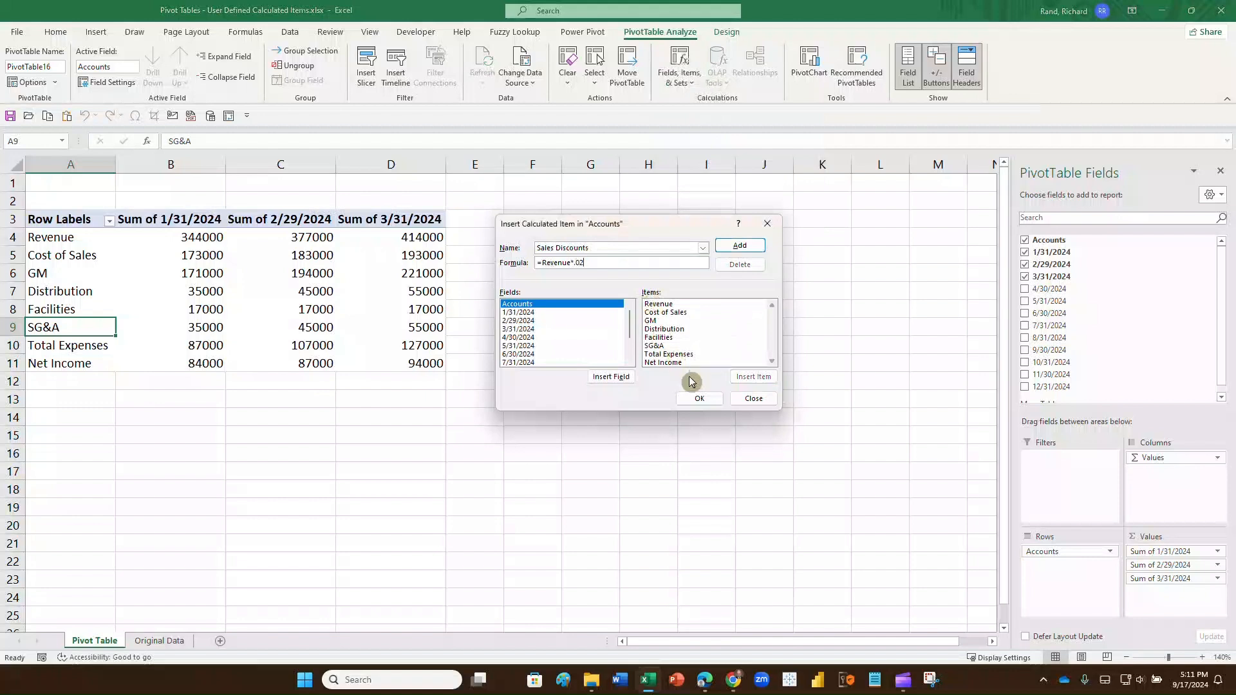
{"action": "left_click", "coordinate": [697, 396]}
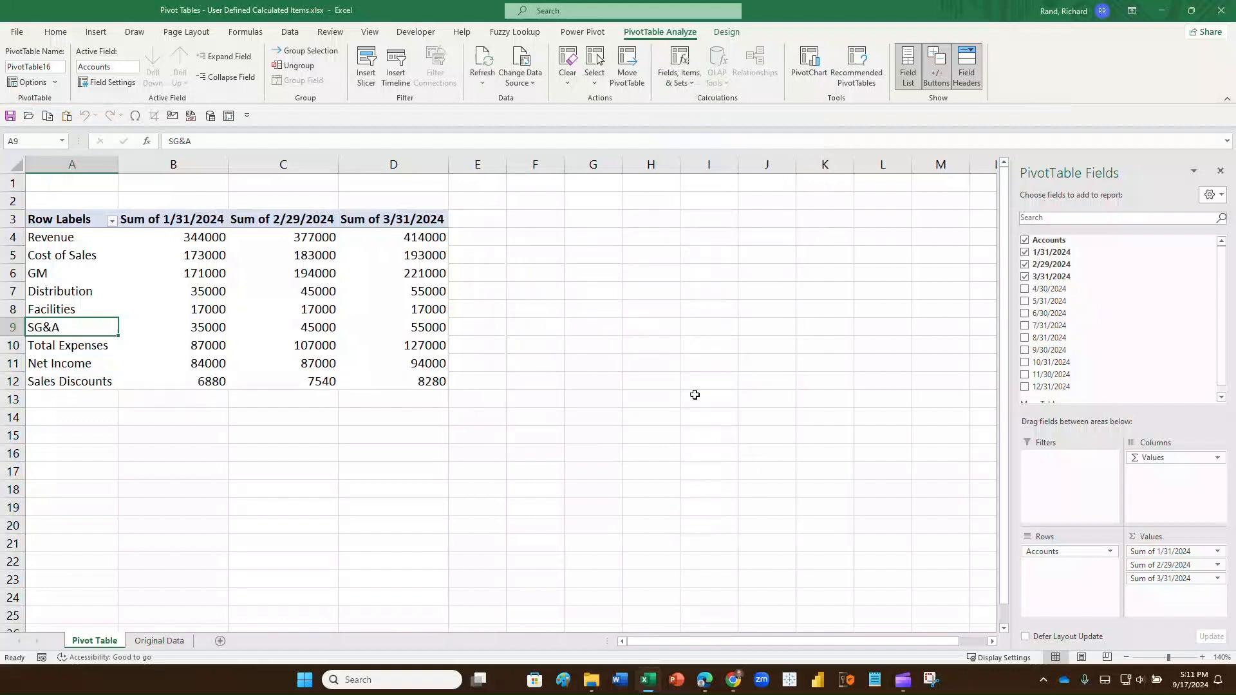
{"action": "left_click", "coordinate": [99, 381]}
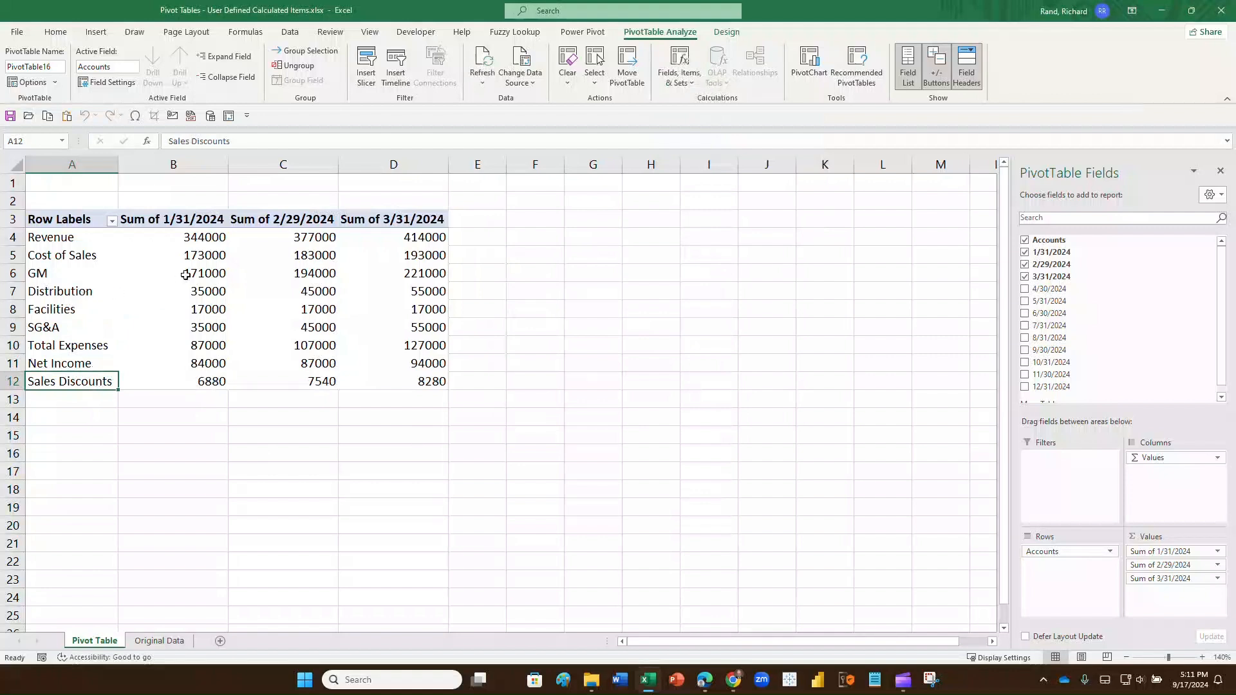
{"action": "left_click_drag", "start_coordinate": [95, 369], "coordinate": [97, 250]}
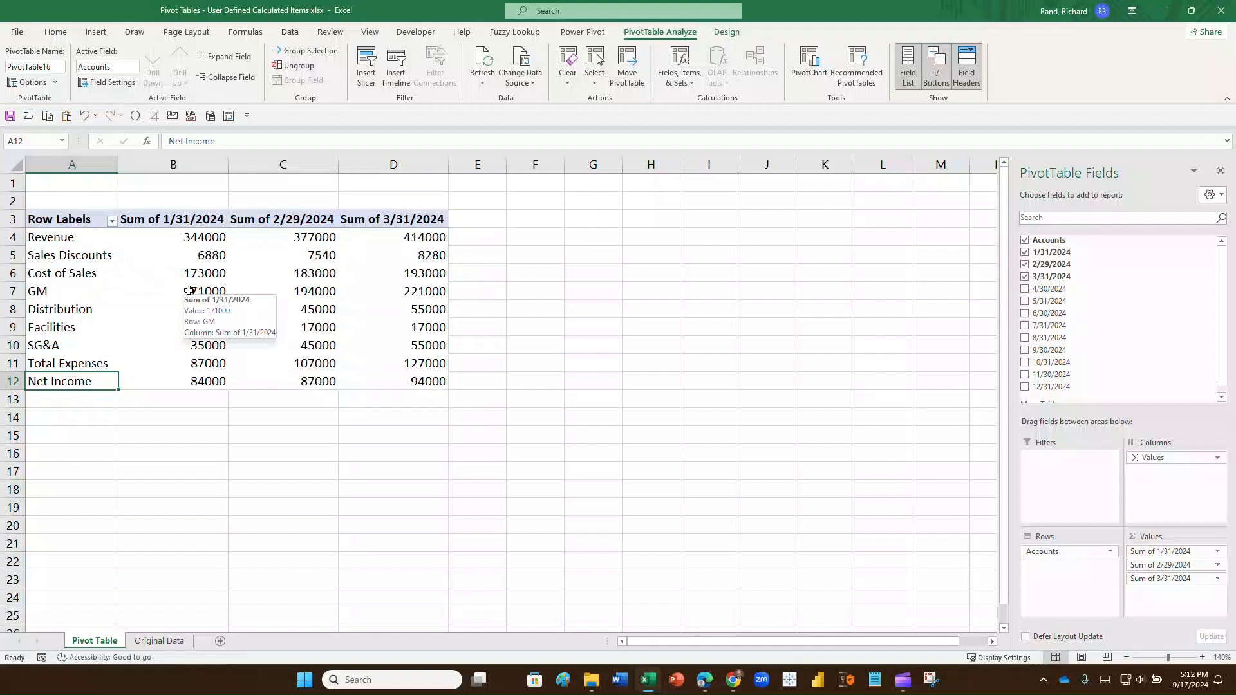
Modify the GM calculated item's formula to subtract 'Sales Discounts' as well as 'Cost of Sales' from Revenue.
{"action": "left_click", "coordinate": [194, 291]}
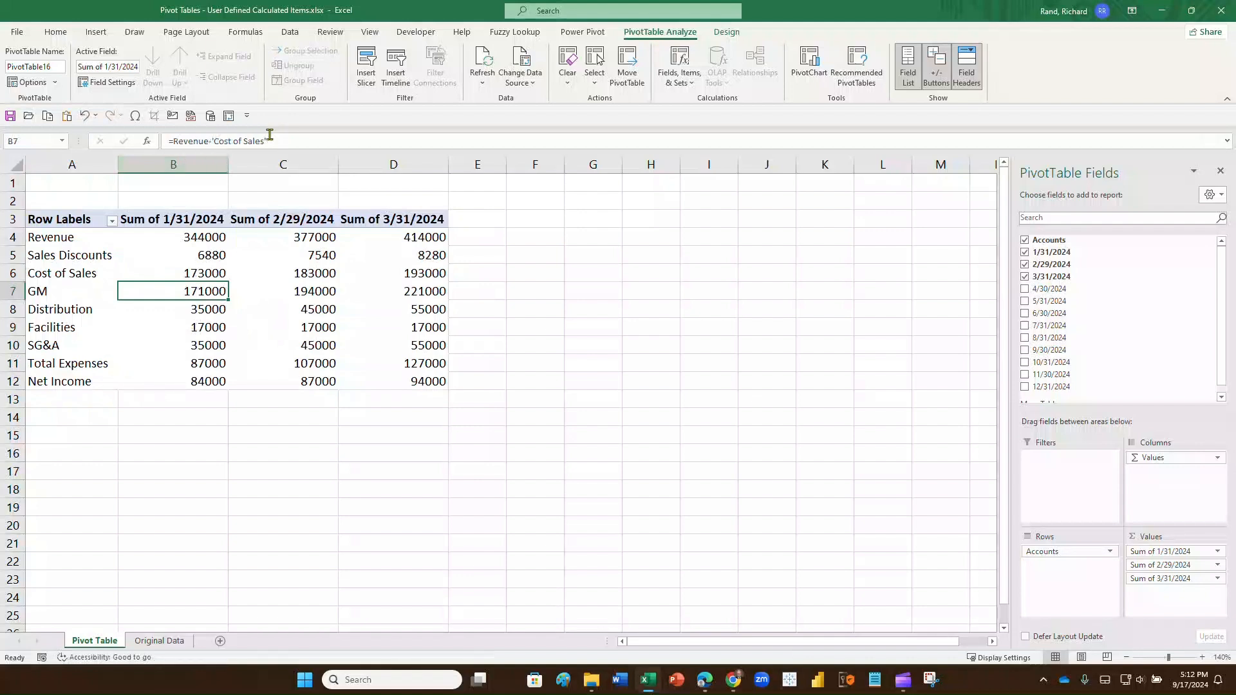
{"action": "left_click", "coordinate": [37, 292]}
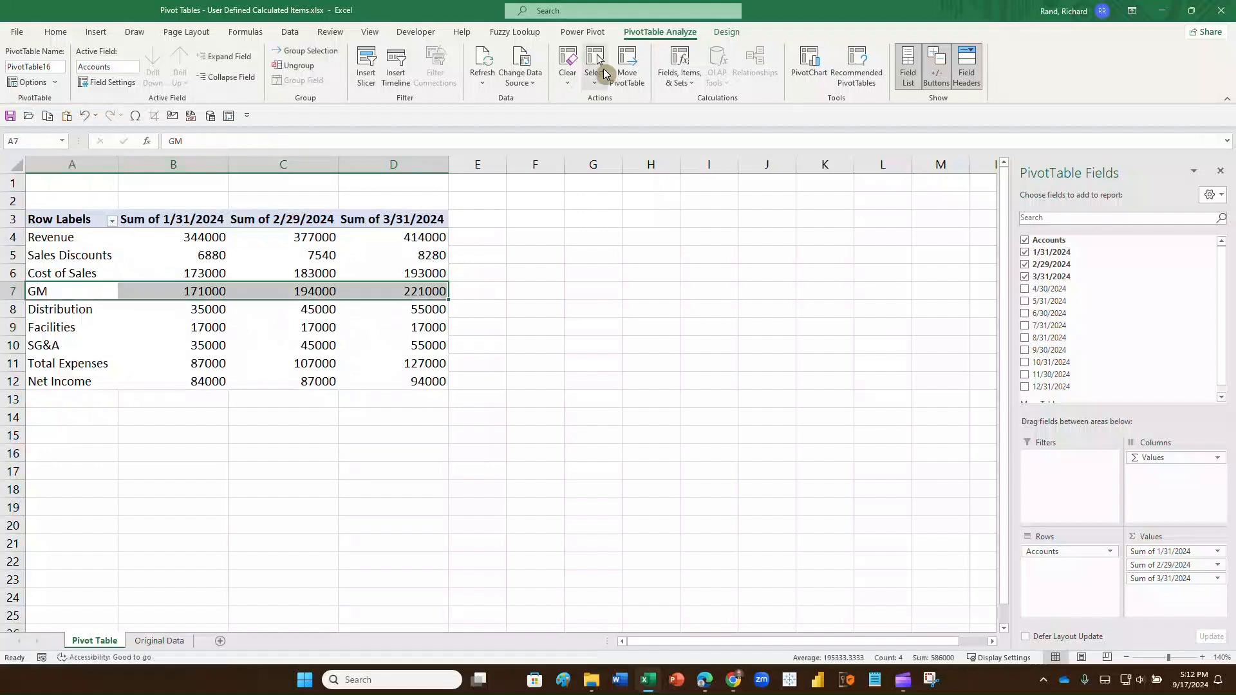
{"action": "left_click", "coordinate": [683, 76]}
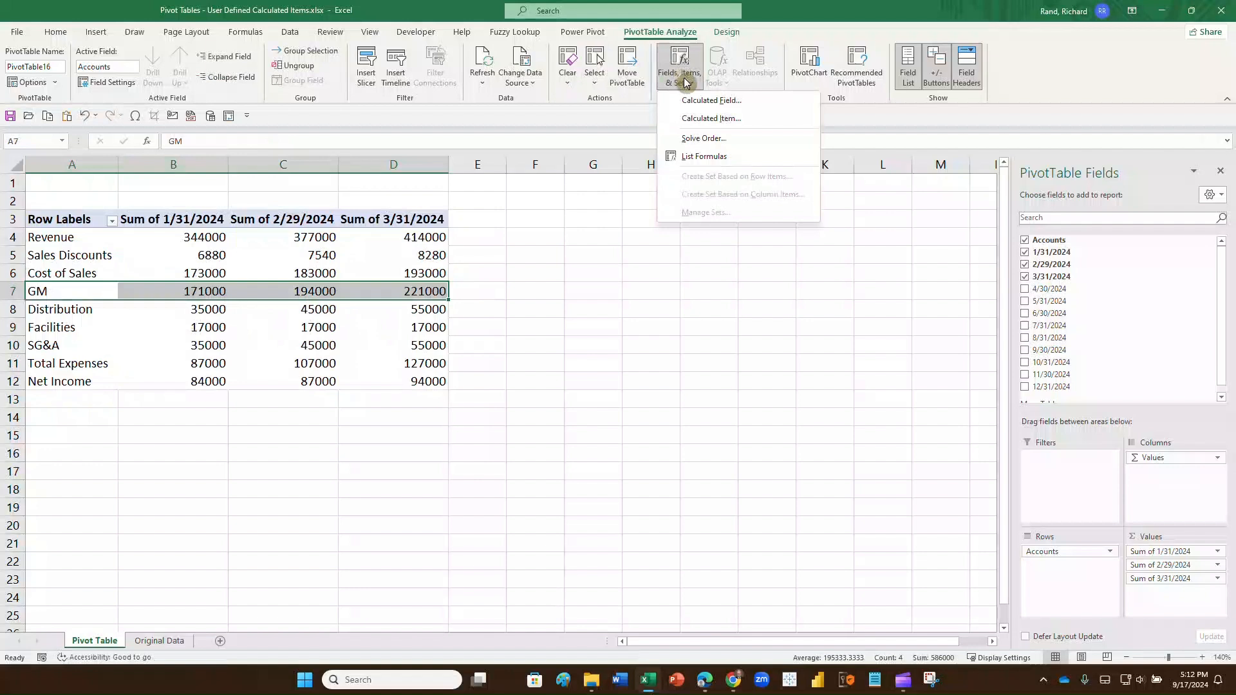
{"action": "left_click", "coordinate": [698, 120]}
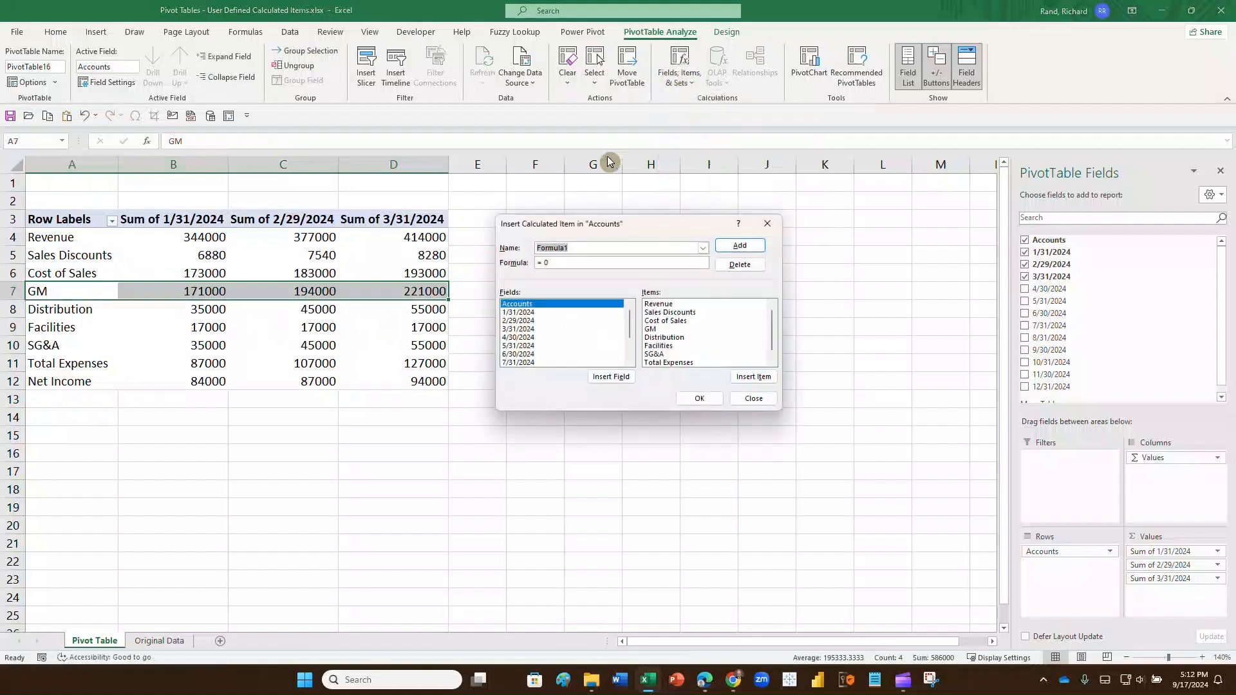
{"action": "left_click", "coordinate": [673, 247]}
{"action": "left_click", "coordinate": [702, 248]}
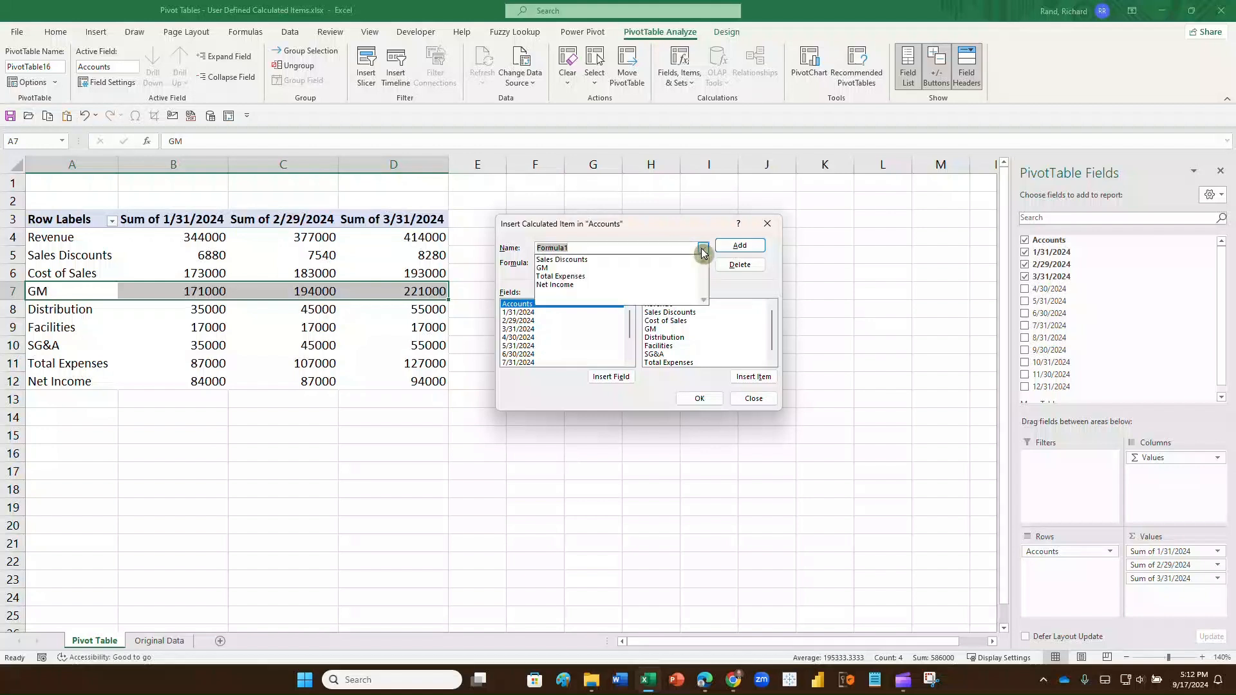
{"action": "left_click", "coordinate": [552, 268]}
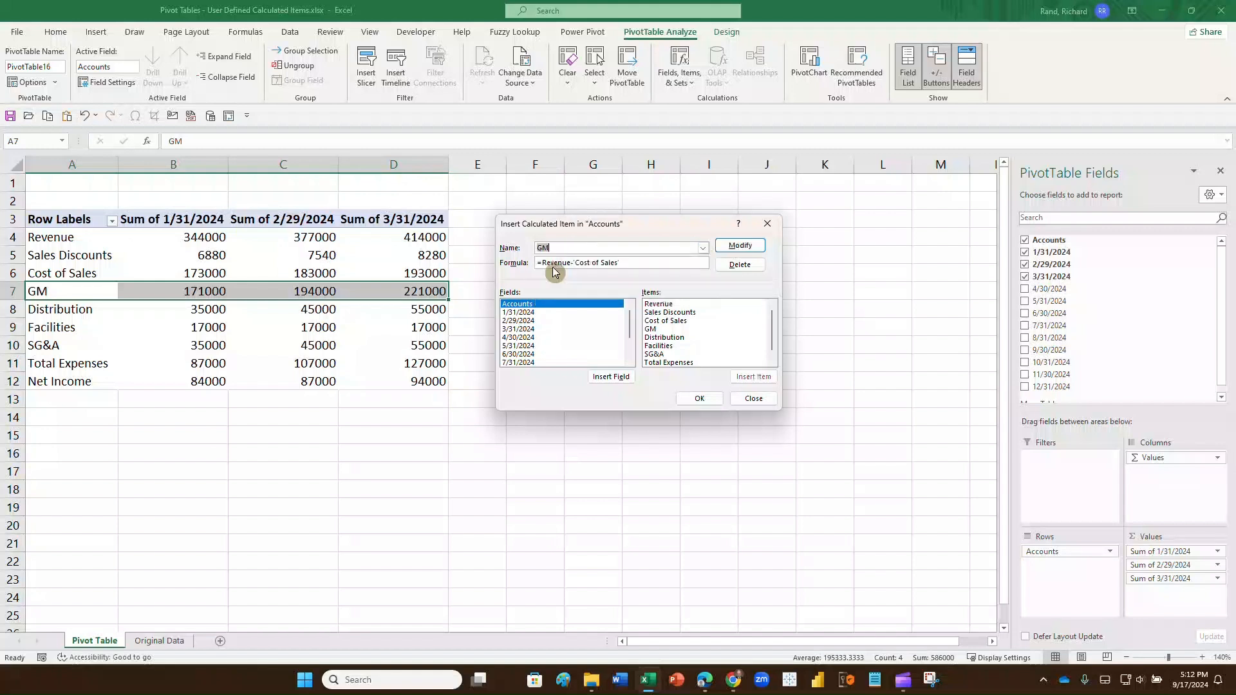
{"action": "left_click", "coordinate": [625, 262]}
{"action": "double_click", "coordinate": [692, 312]}
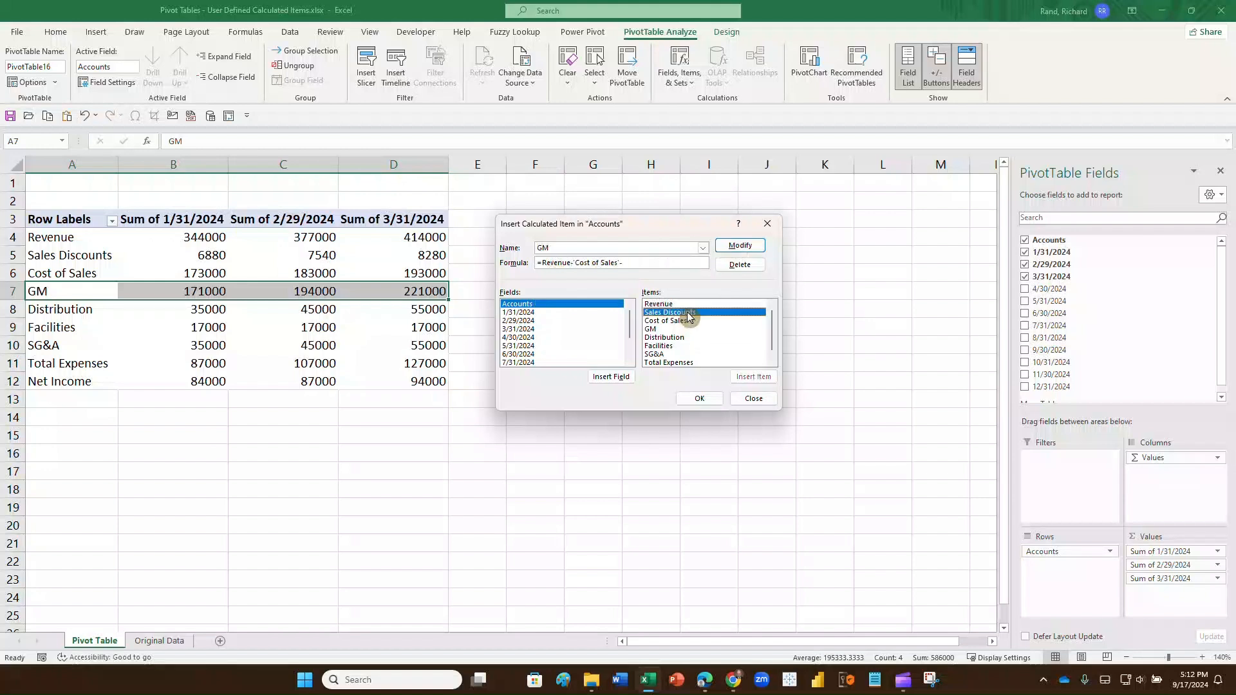
{"action": "left_click", "coordinate": [700, 399]}
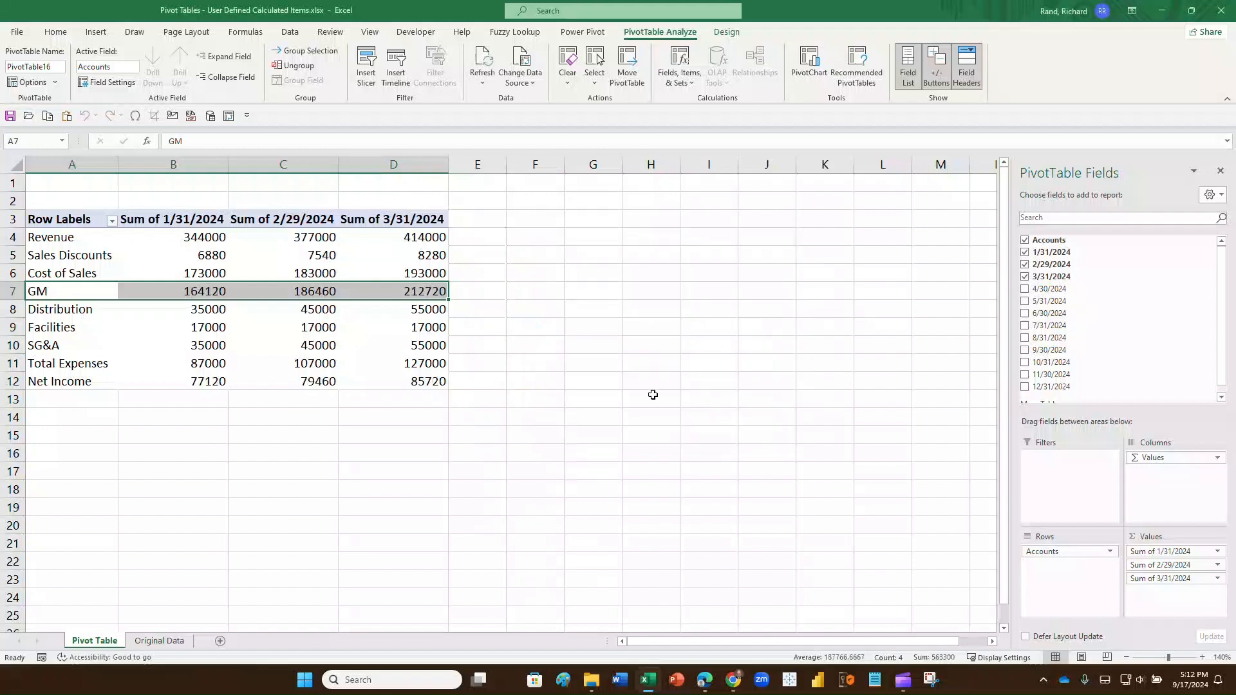